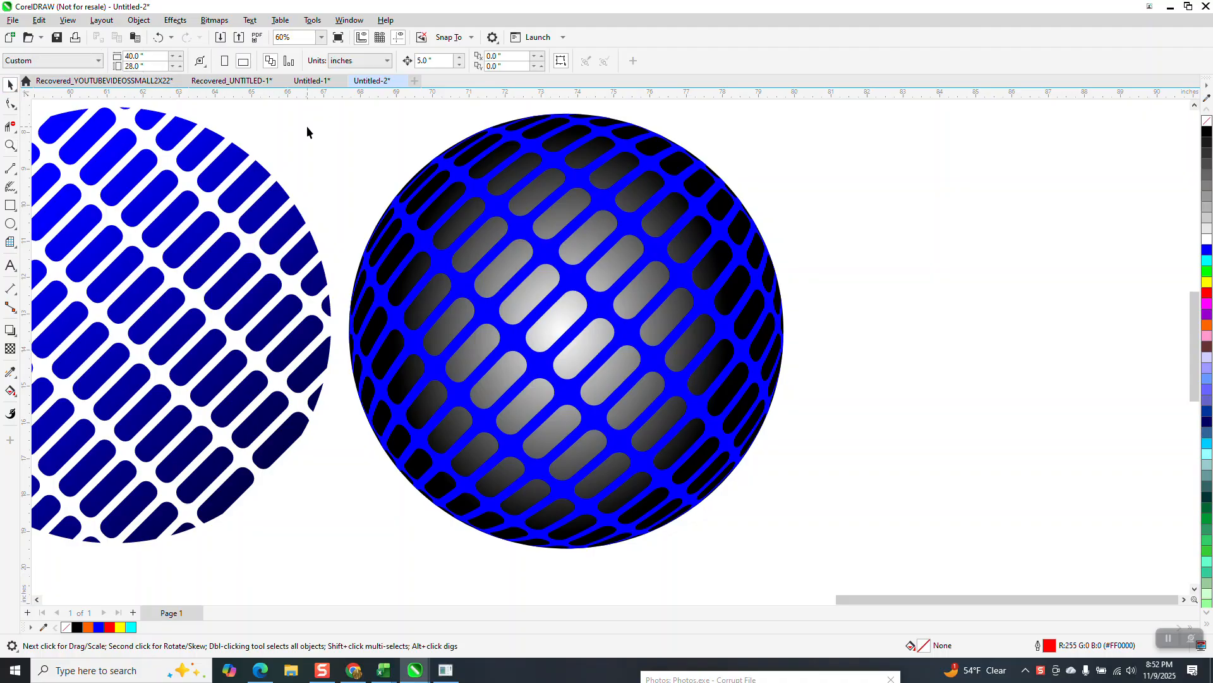
- Move the blue mesh off the shaded sphere, and undo the move
drag(495, 265, 855, 286)
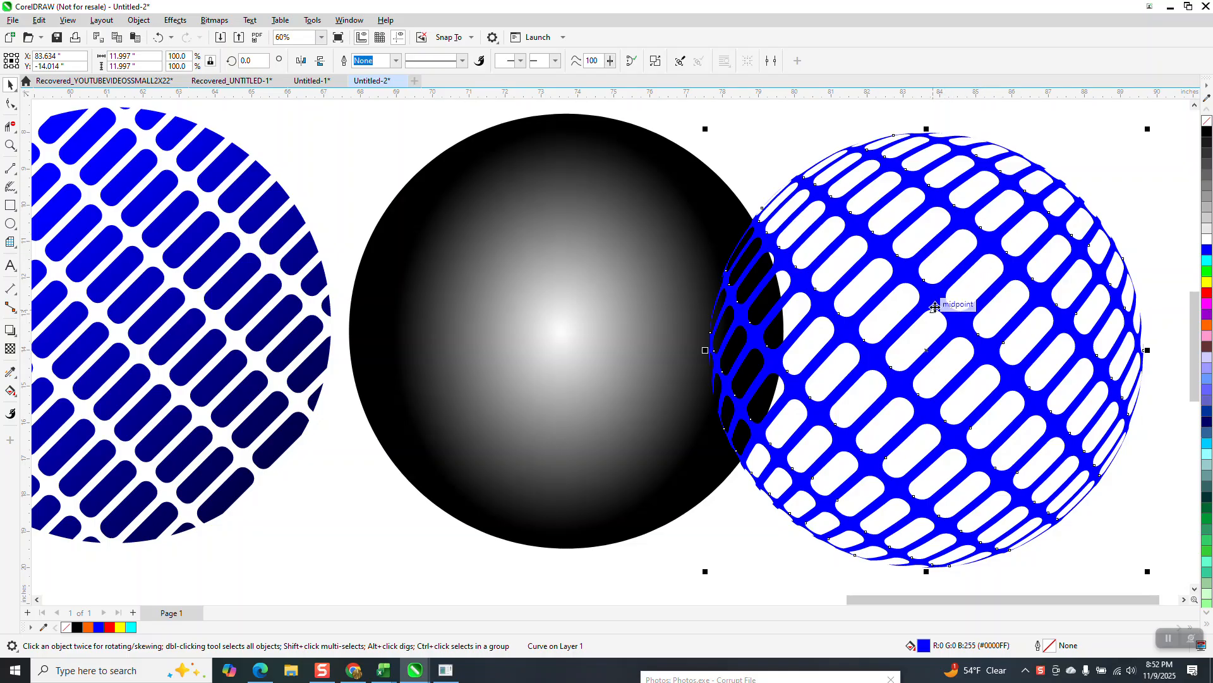
click(158, 37)
- Draw a 12-column by 18-row graph paper grid about 19.9 by 11.4 inches on the empty page
scroll(584, 274, down, 4)
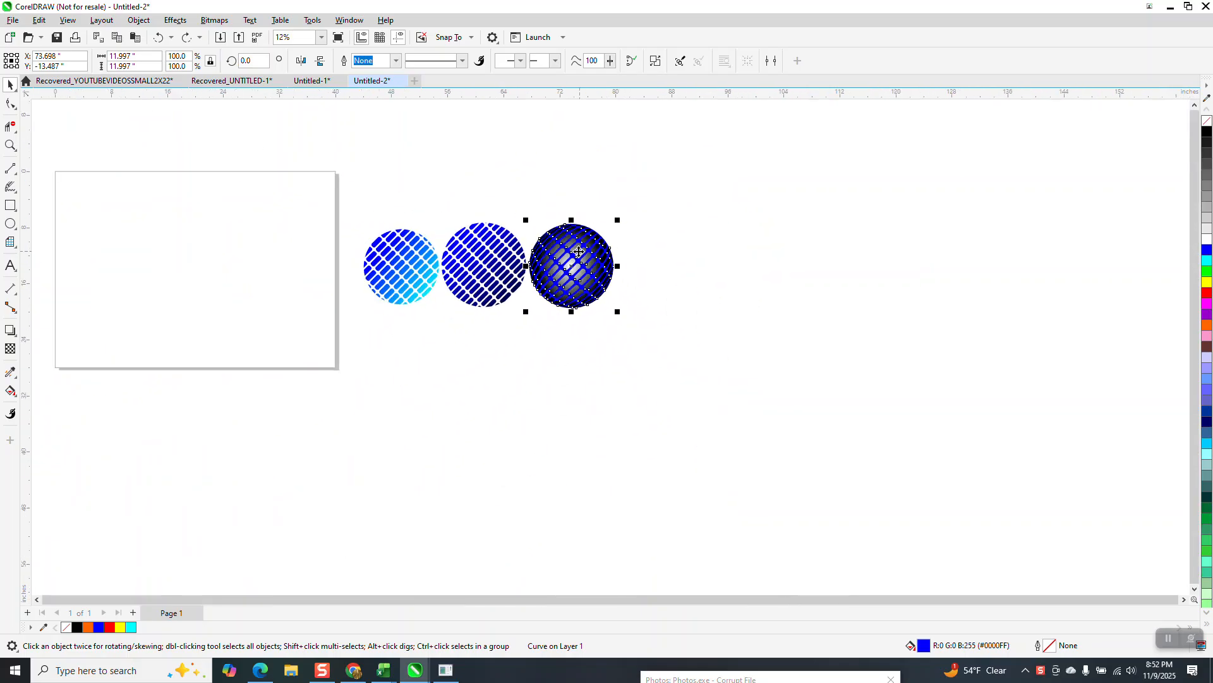
click(10, 145)
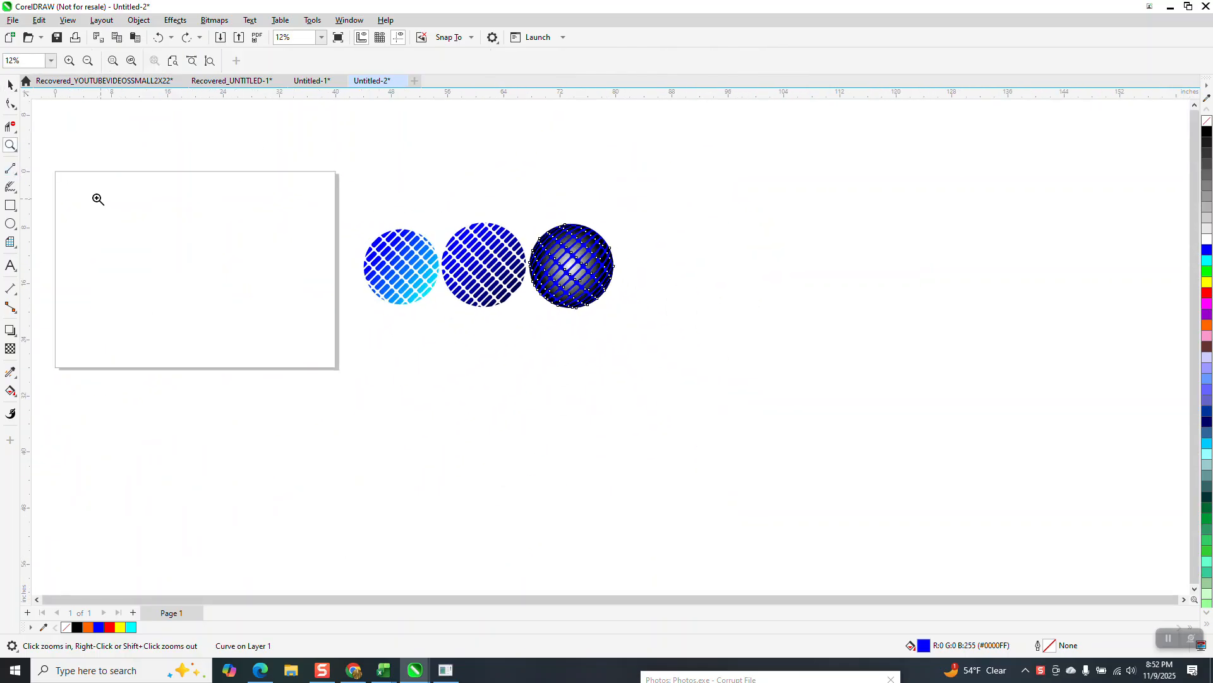
drag(63, 179, 326, 365)
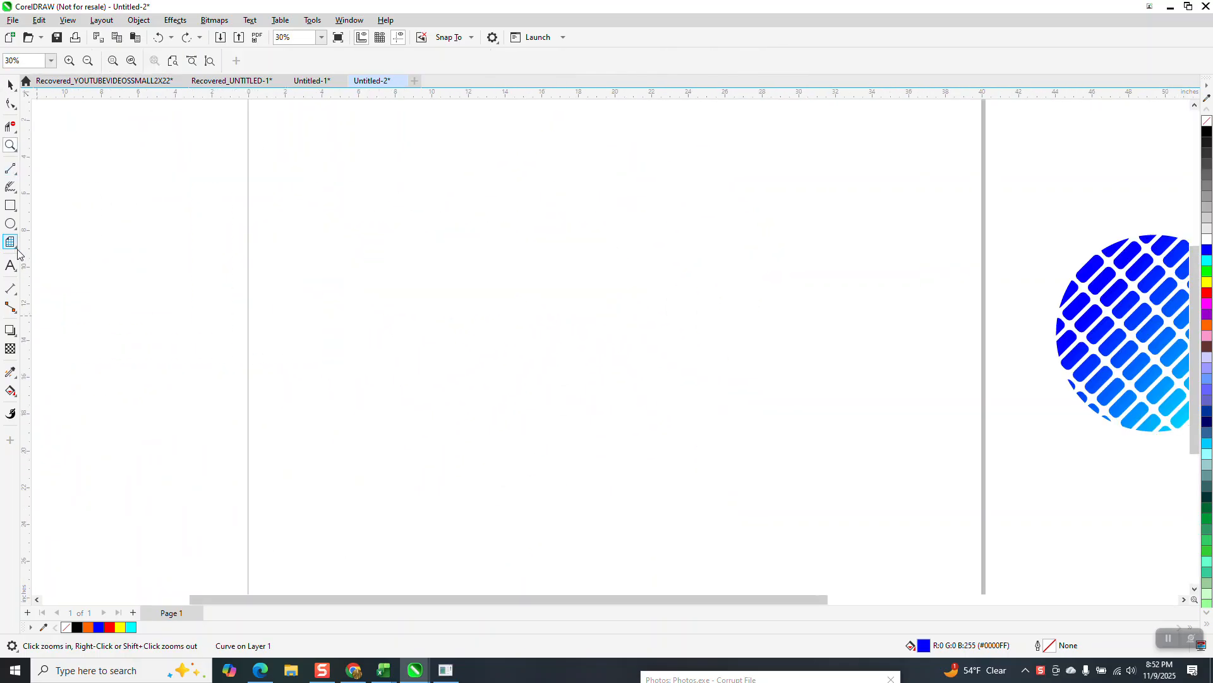
click(15, 249)
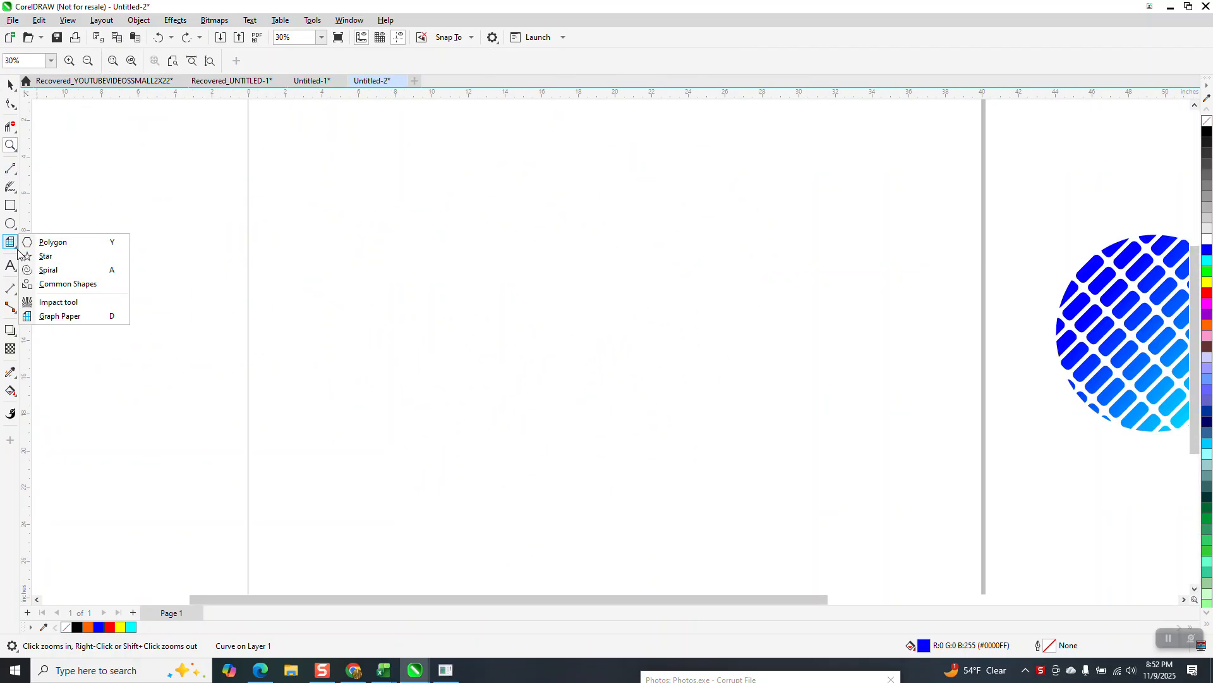
click(74, 316)
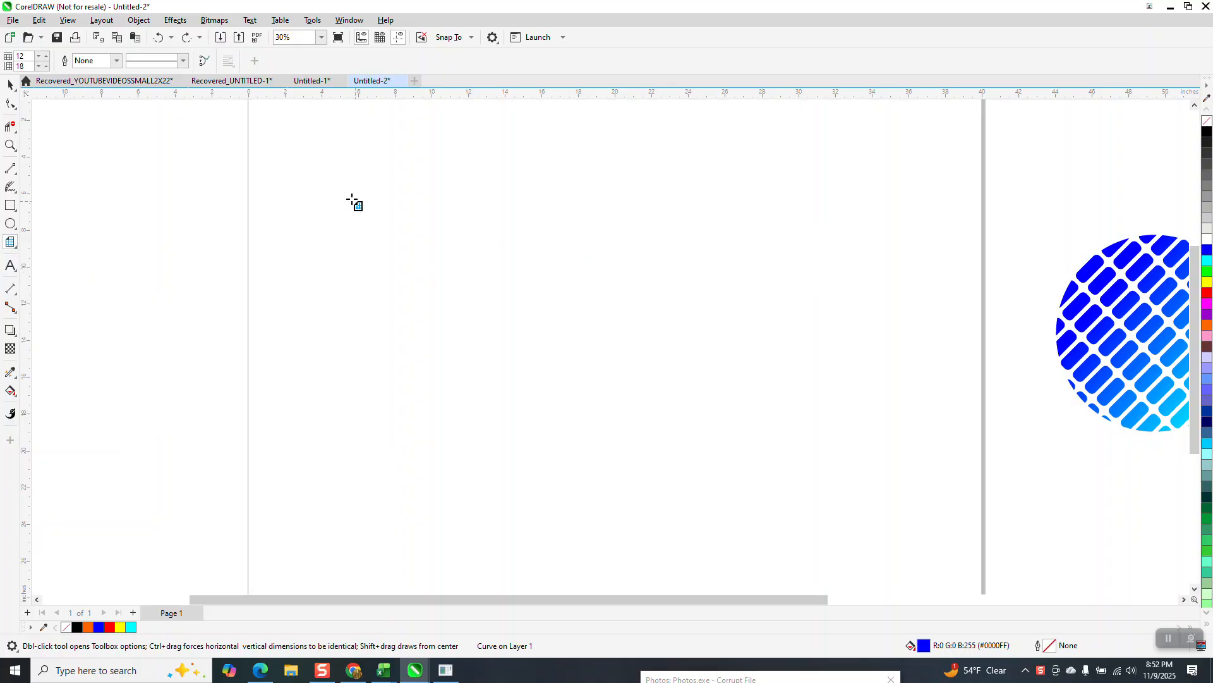
drag(759, 223, 391, 433)
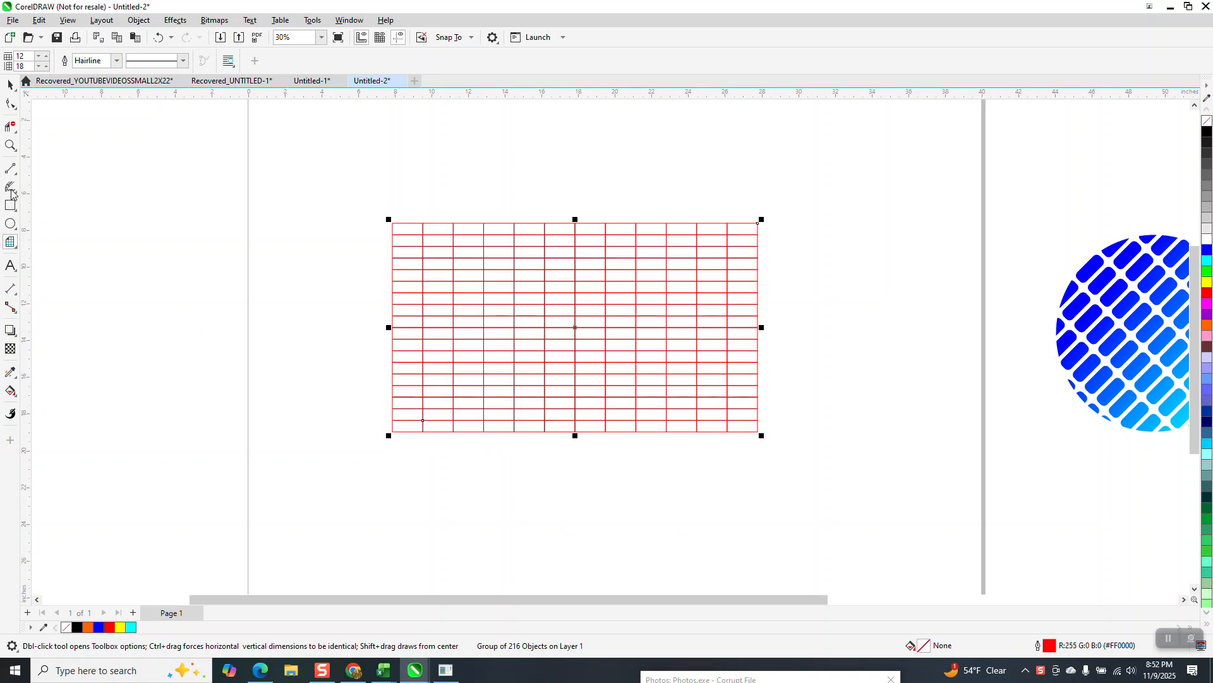
- Set the grid's outline width to 16 pt and ungroup the grid into separate rectangles
click(10, 85)
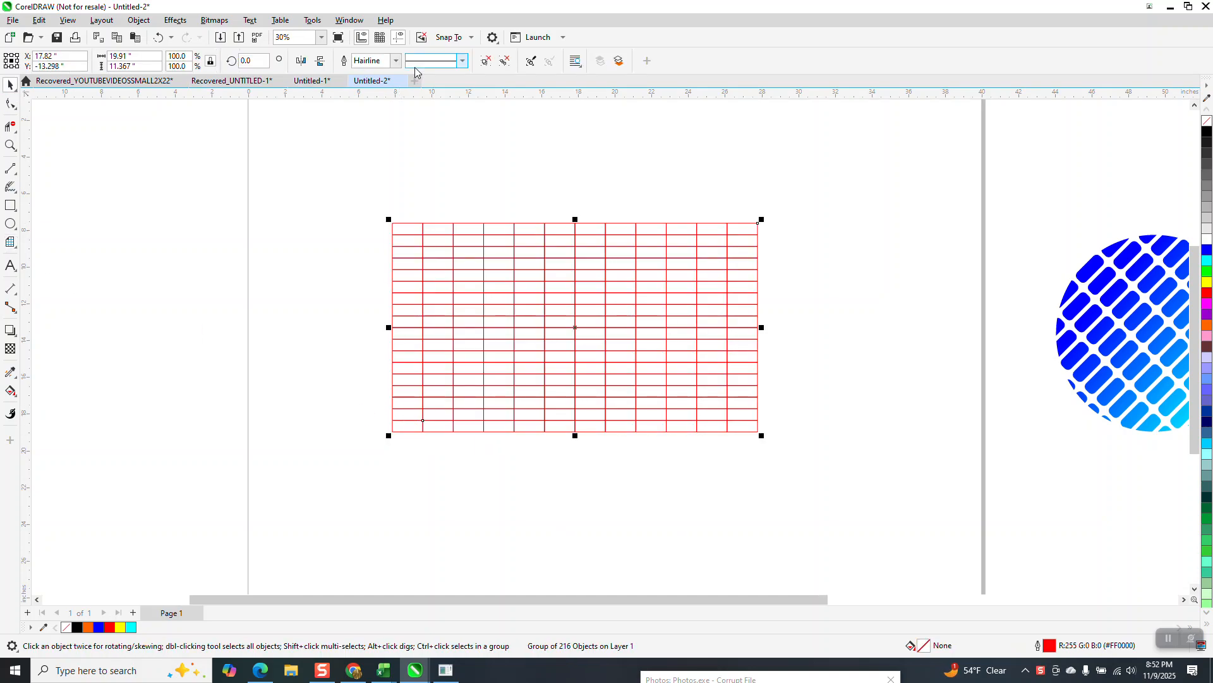
click(395, 61)
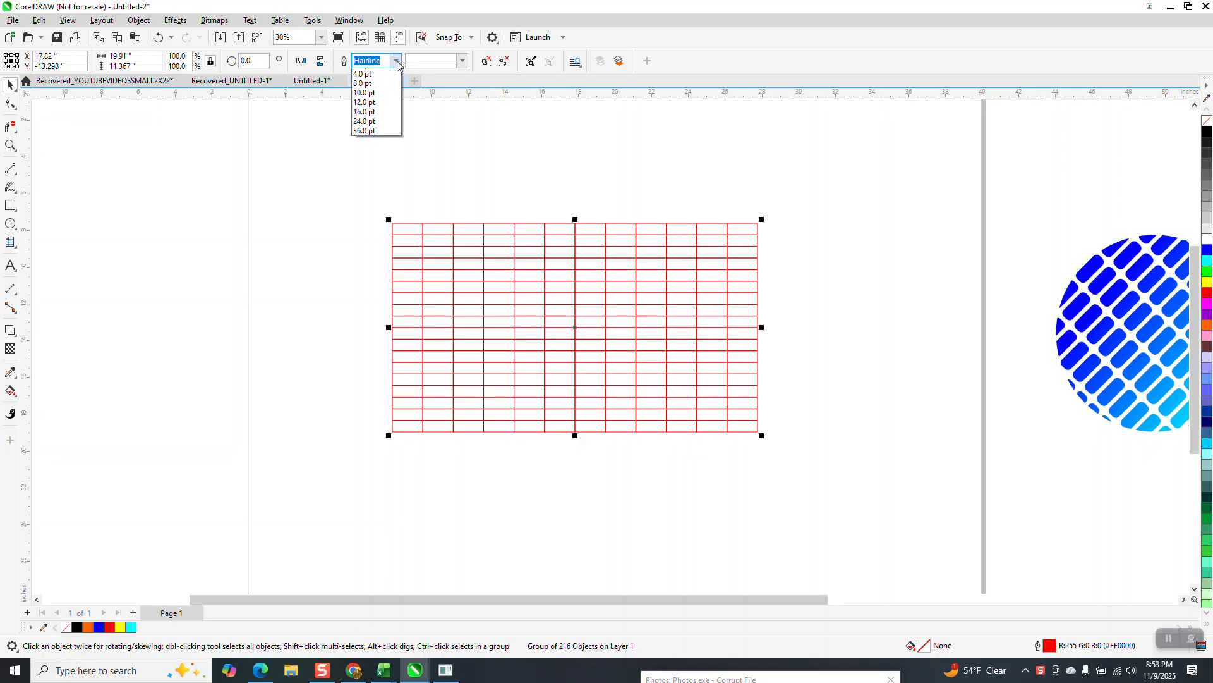
click(365, 188)
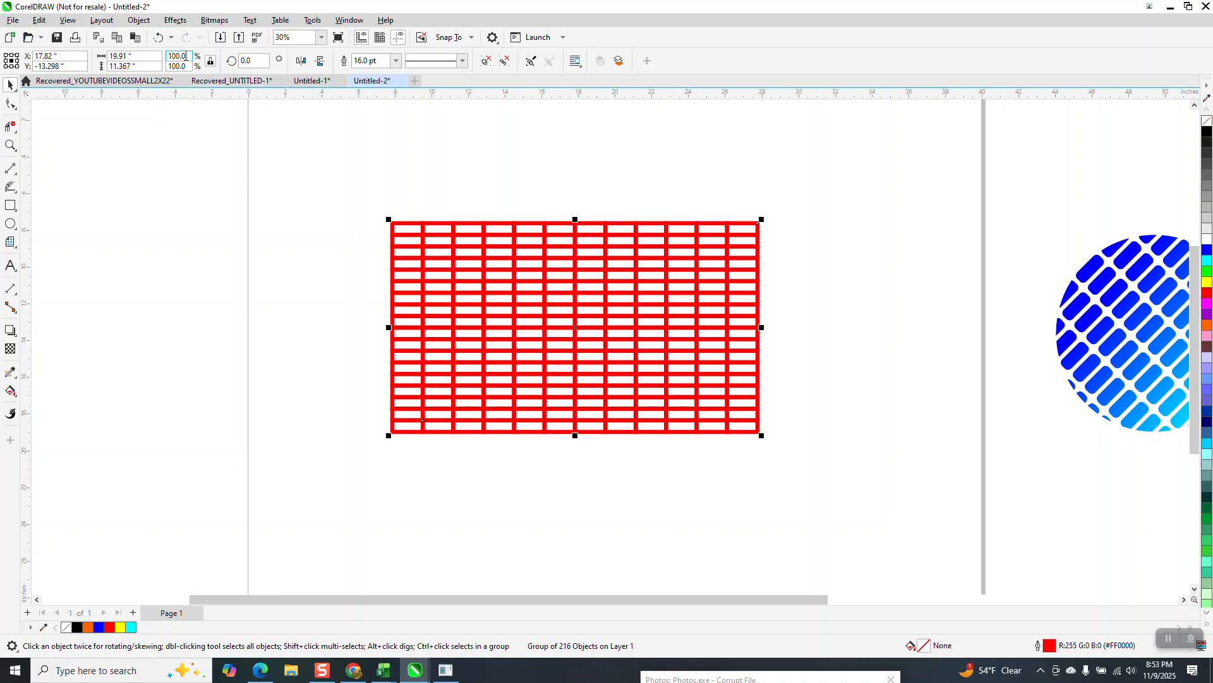
click(142, 23)
mouse_move(183, 236)
click(346, 251)
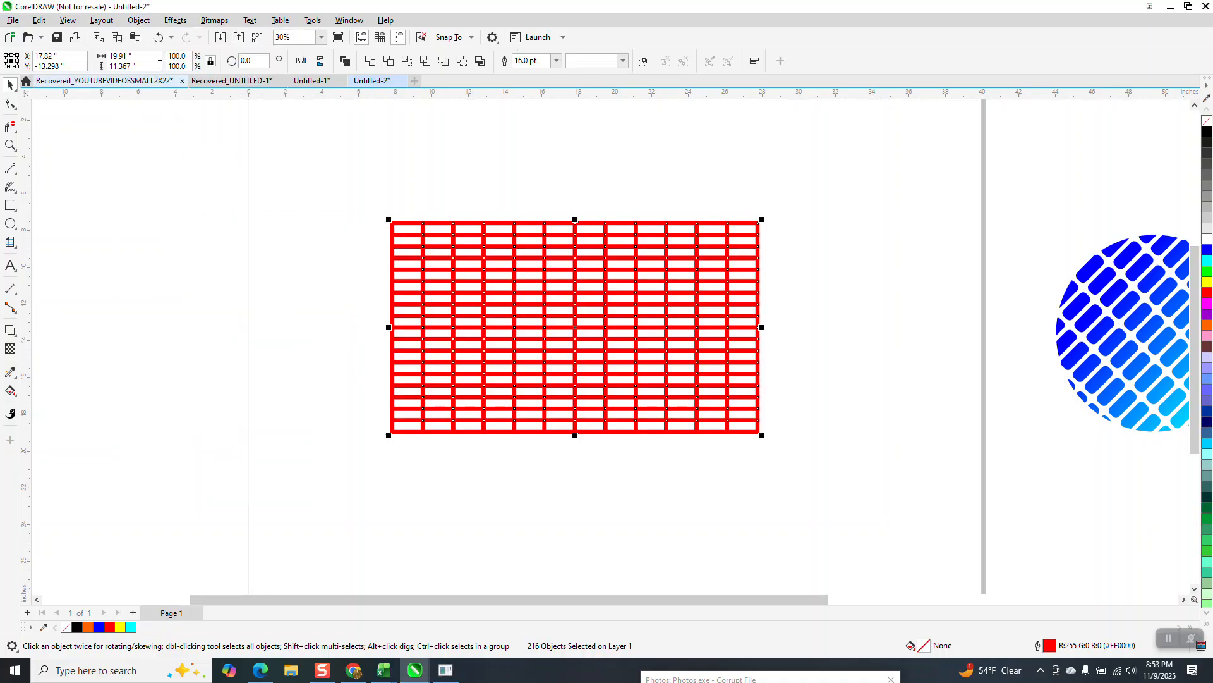
- Convert the rectangles' outlines to objects, and give them no fill and a black outline
click(139, 20)
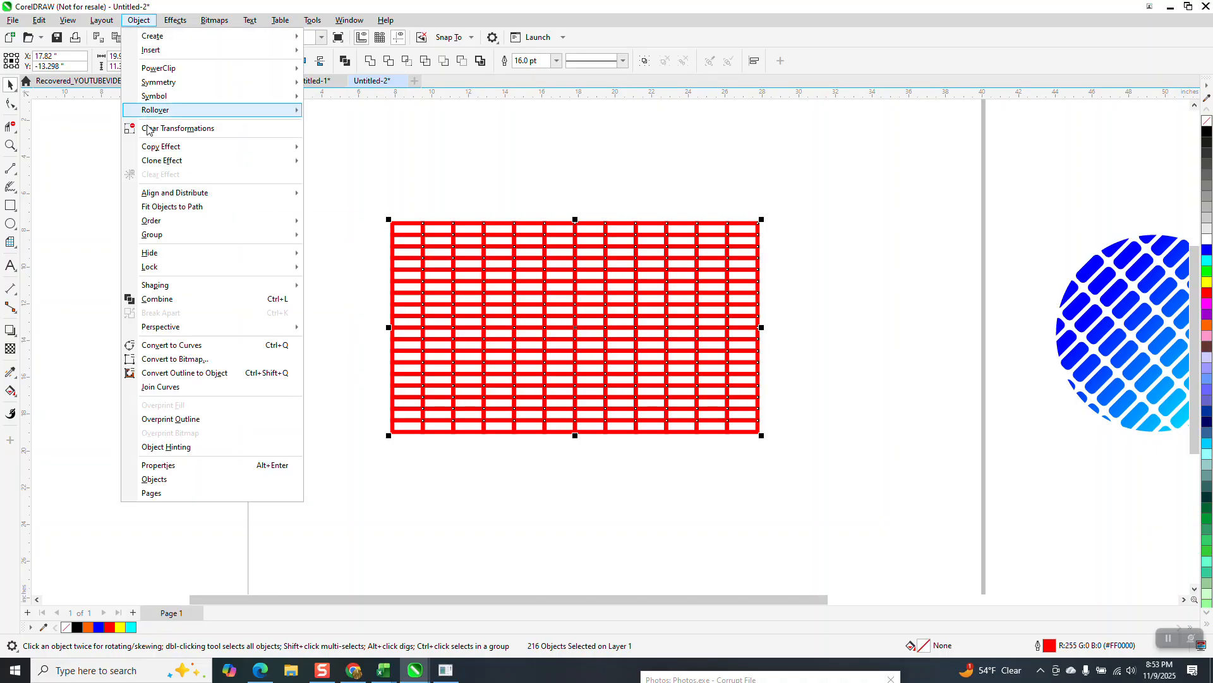
click(196, 375)
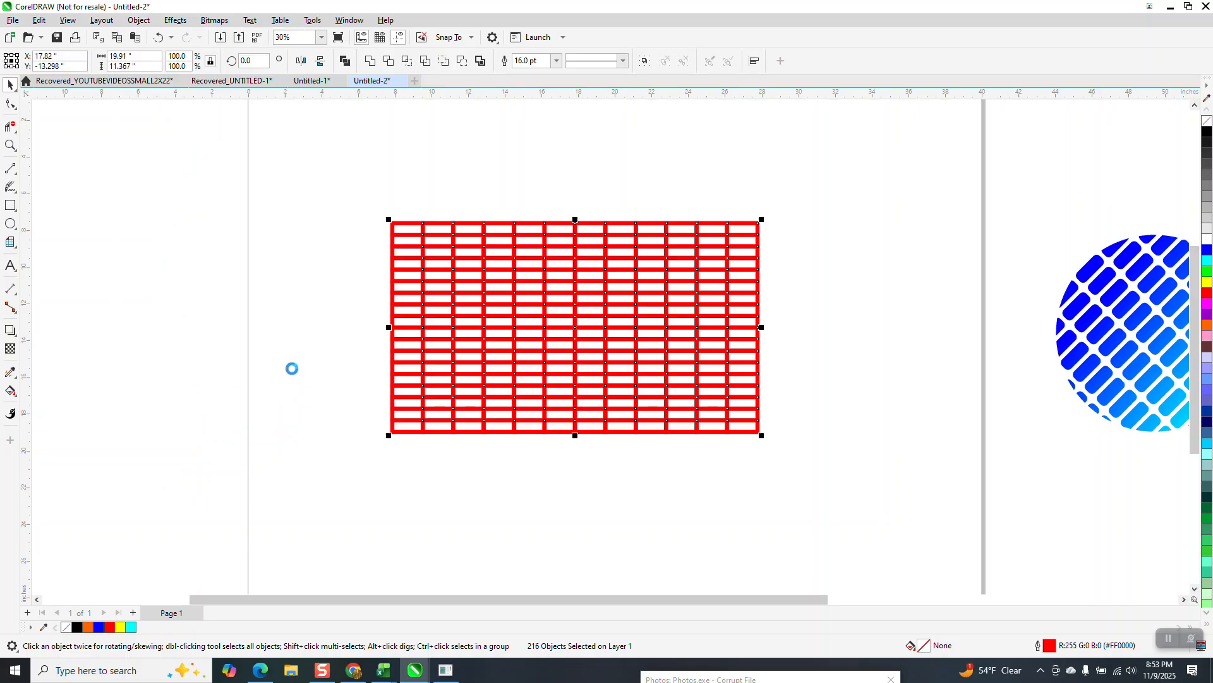
click(1207, 120)
right_click(1207, 130)
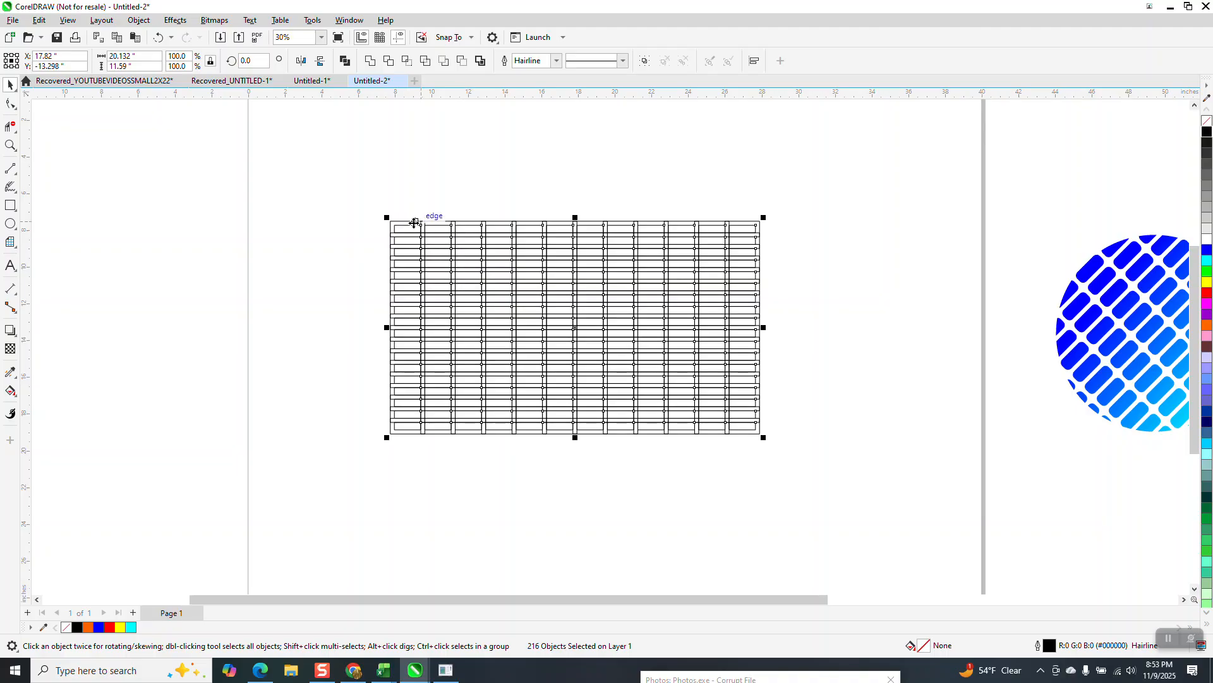
- Weld all the grid's outline objects into a single curve
click(10, 145)
drag(379, 210, 834, 382)
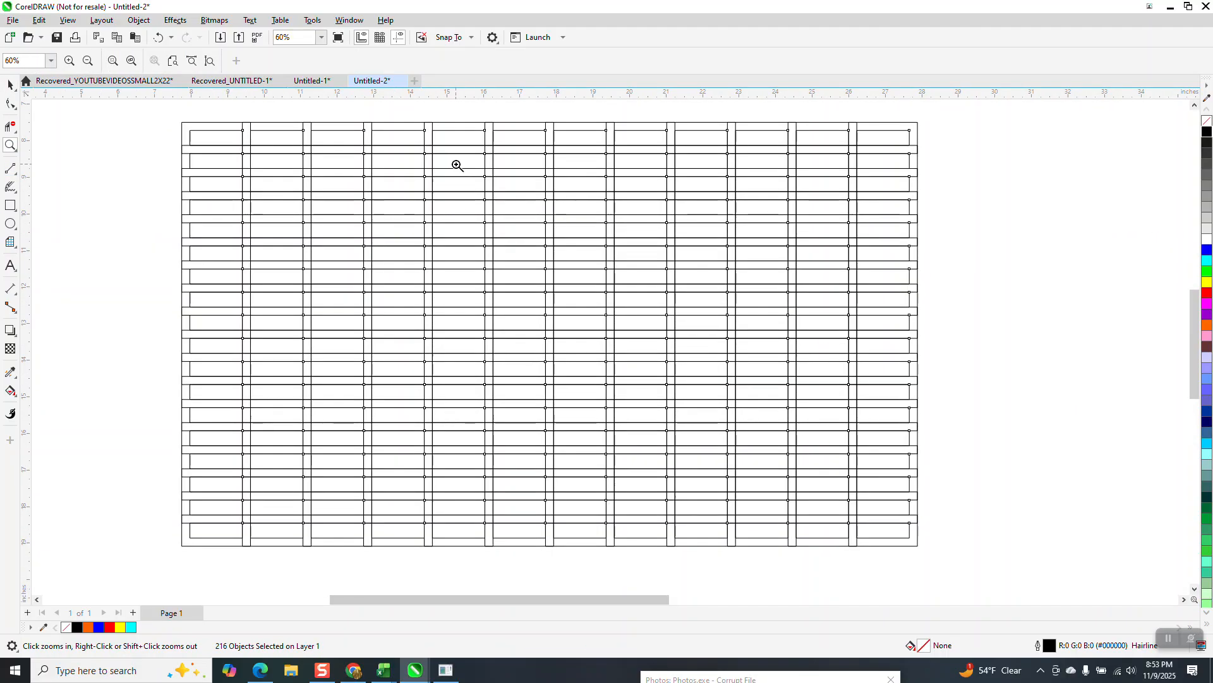
scroll(517, 226, down, 1)
click(11, 86)
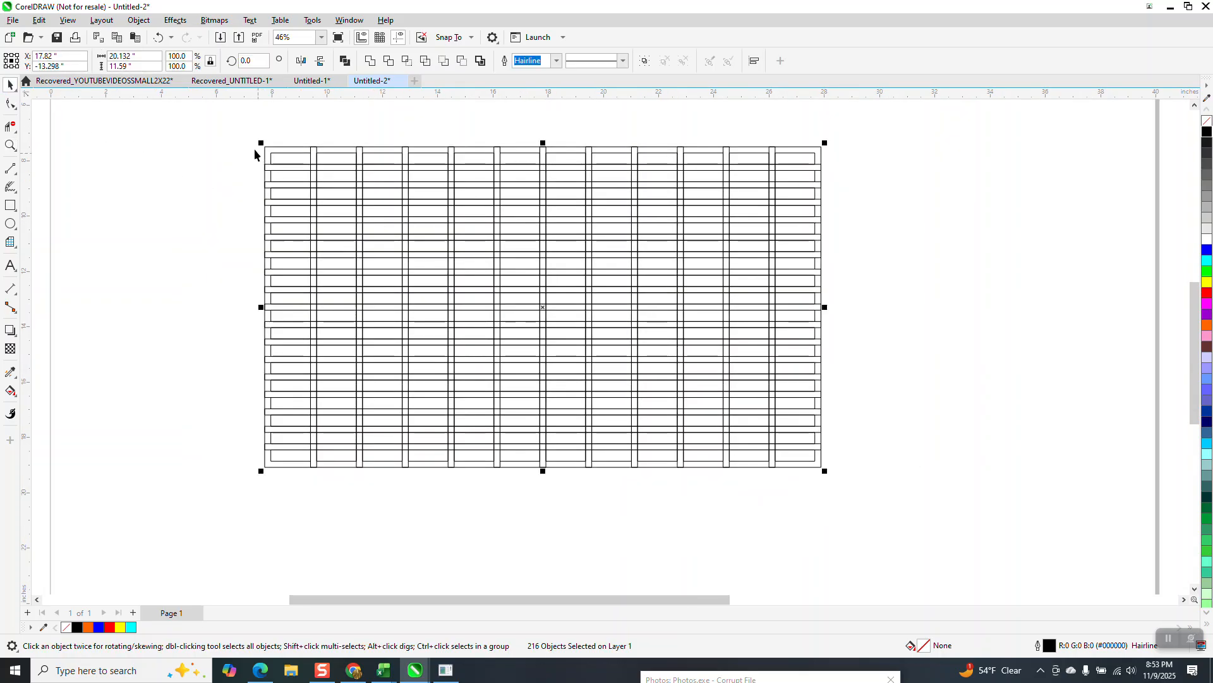
drag(250, 129, 896, 495)
click(370, 62)
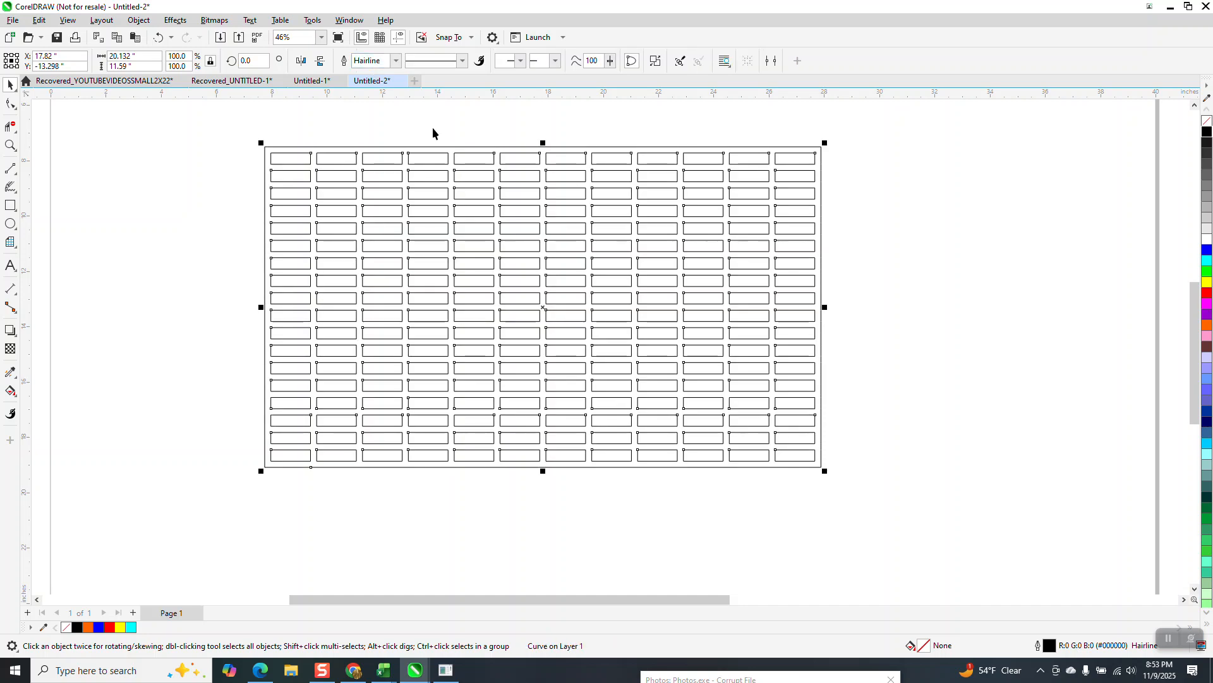
- Apply Smart Fill with blue and no outline to the bars of the welded grid
click(16, 400)
click(54, 406)
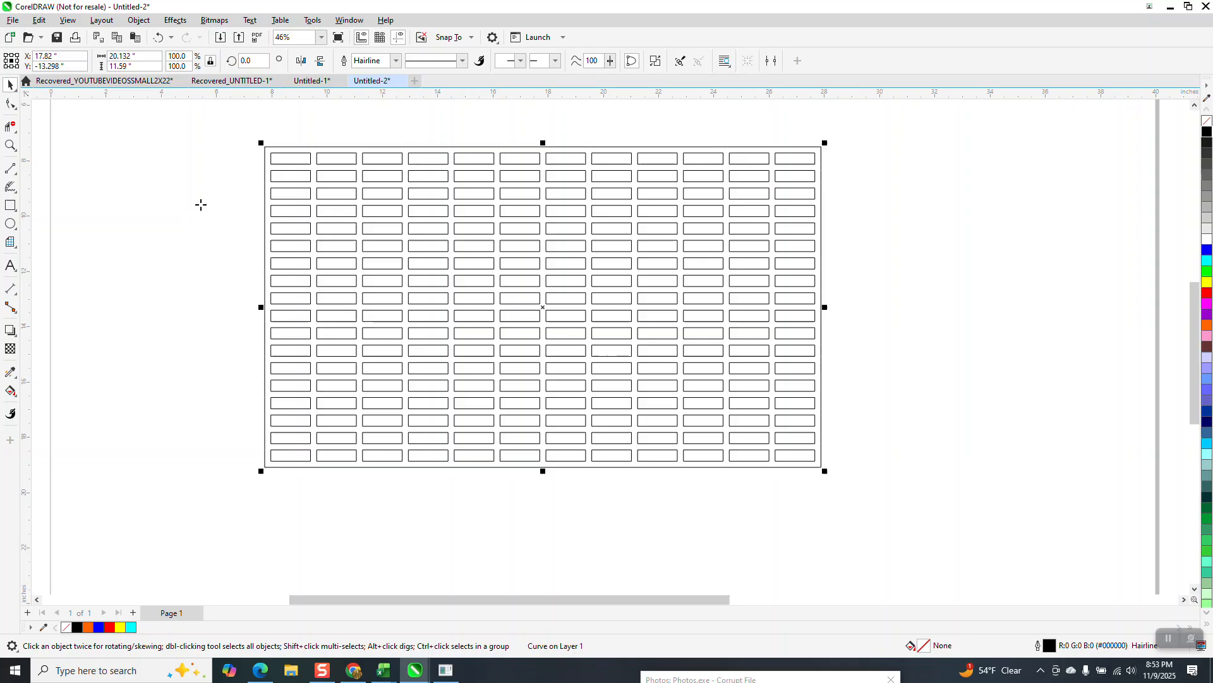
click(269, 151)
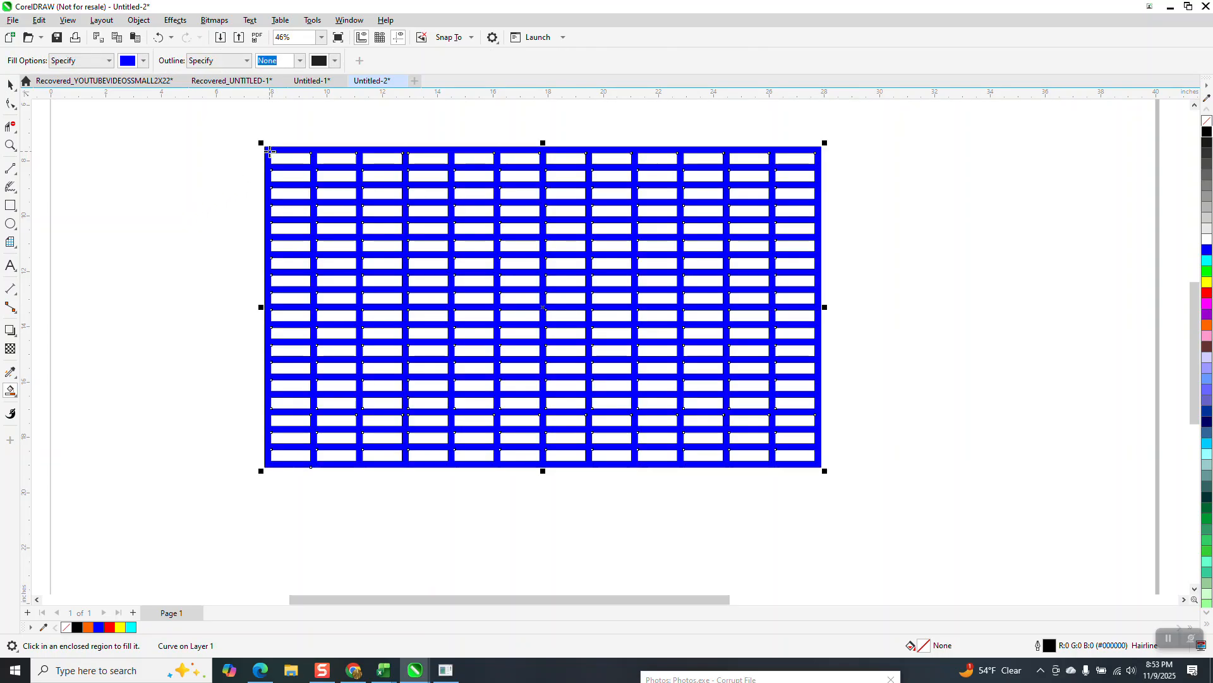
- Separate the blue mesh from the black outline grid, delete the outline grid, and move the mesh back into place
scroll(238, 296, down, 3)
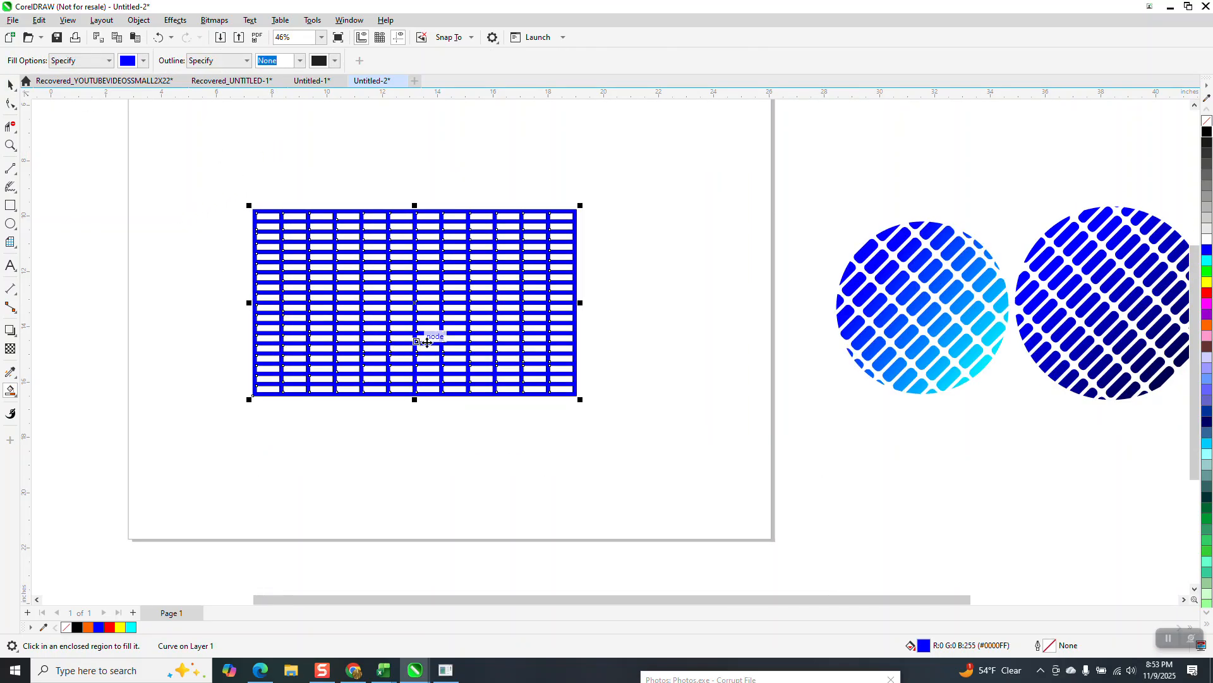
key(space)
drag(459, 293, 727, 360)
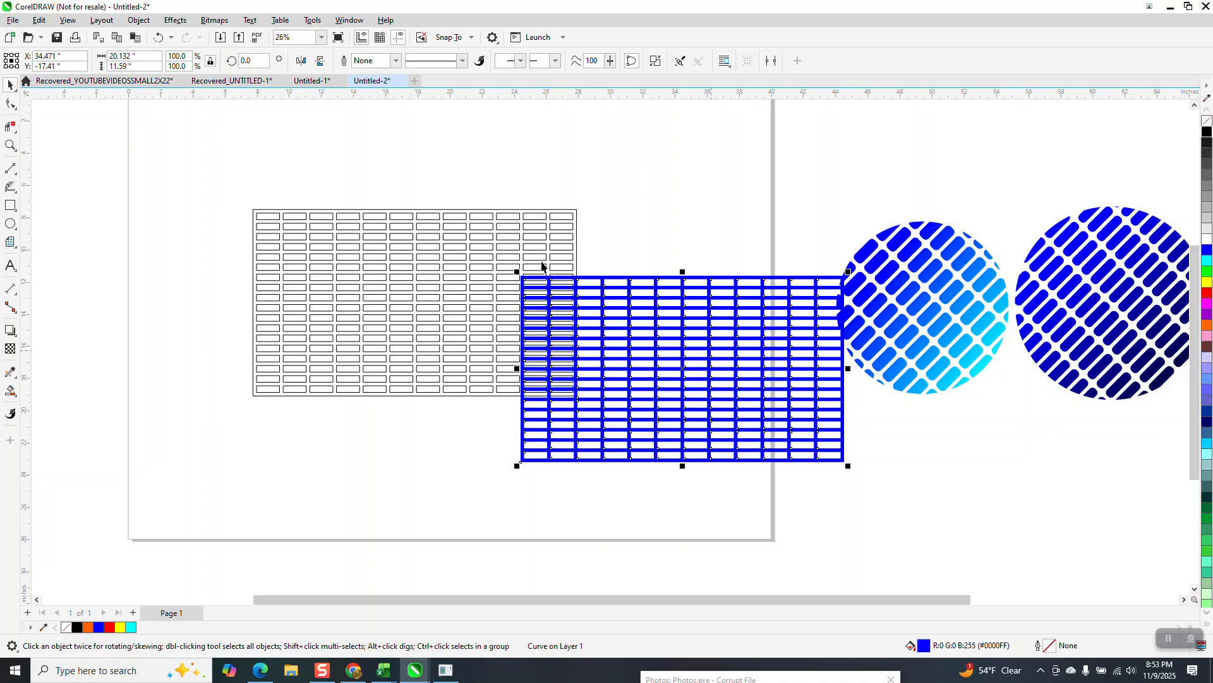
click(543, 256)
click(550, 251)
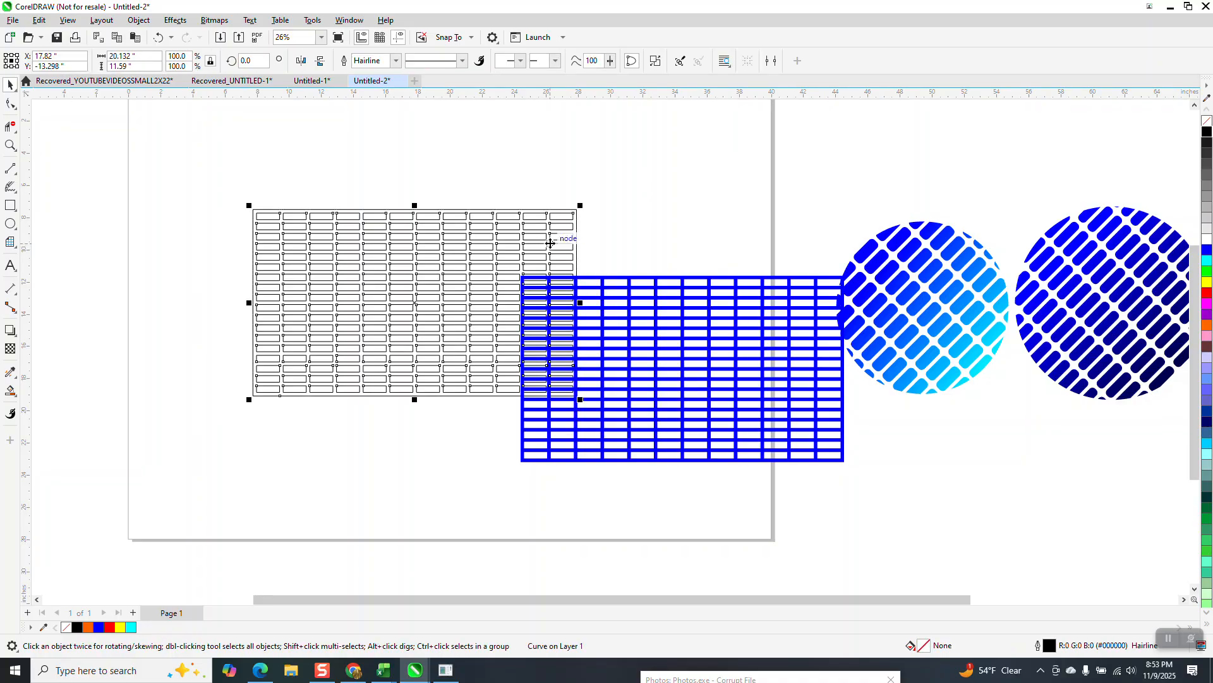
key(Delete)
drag(601, 281, 378, 231)
- Select all nodes of the blue mesh with the Shape tool and open the Corners docker
click(14, 147)
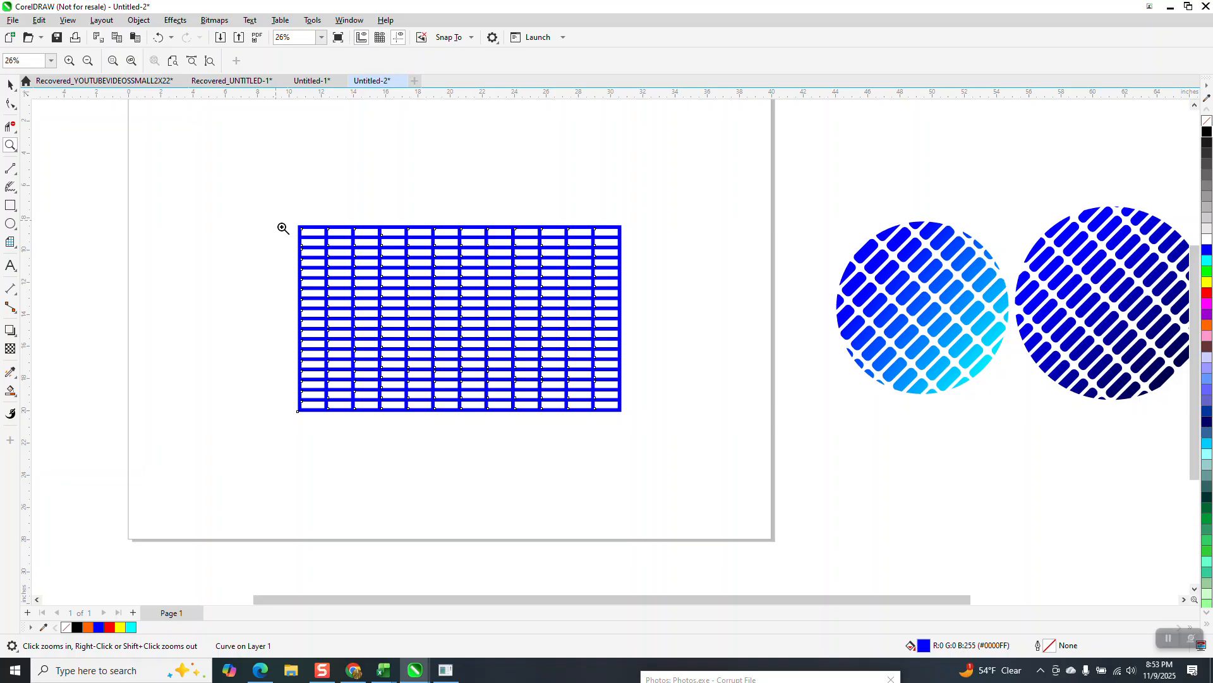
drag(737, 423, 736, 423)
click(11, 85)
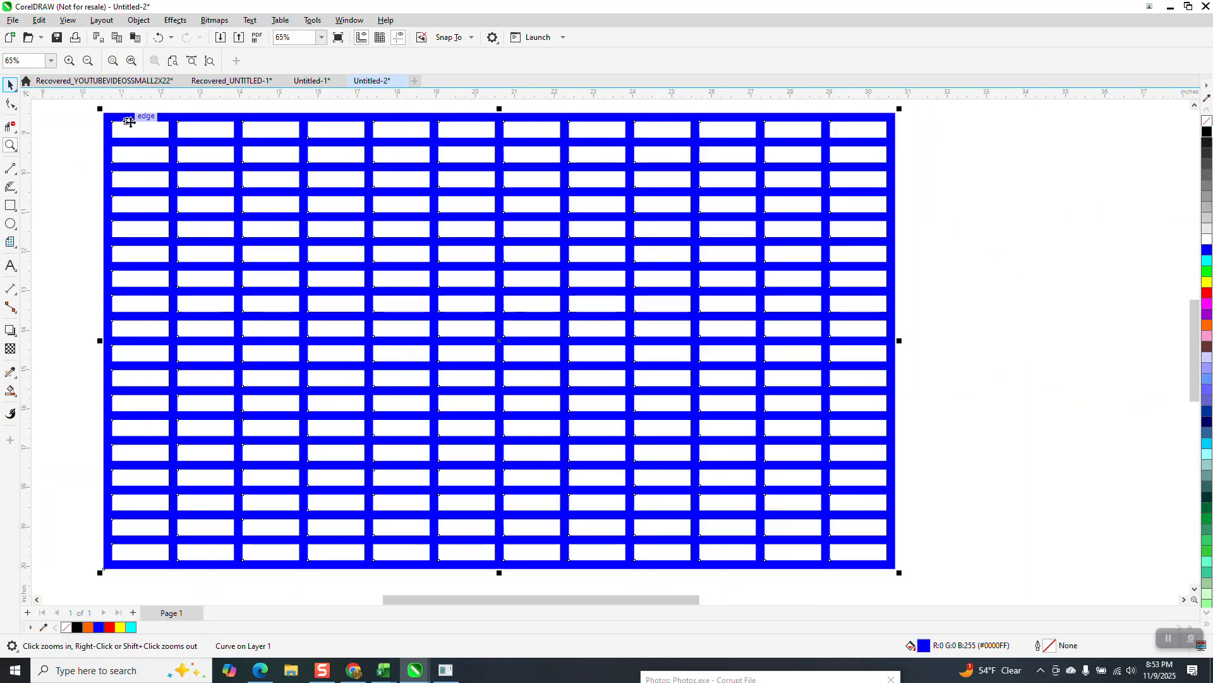
click(10, 104)
scroll(152, 157, down, 1)
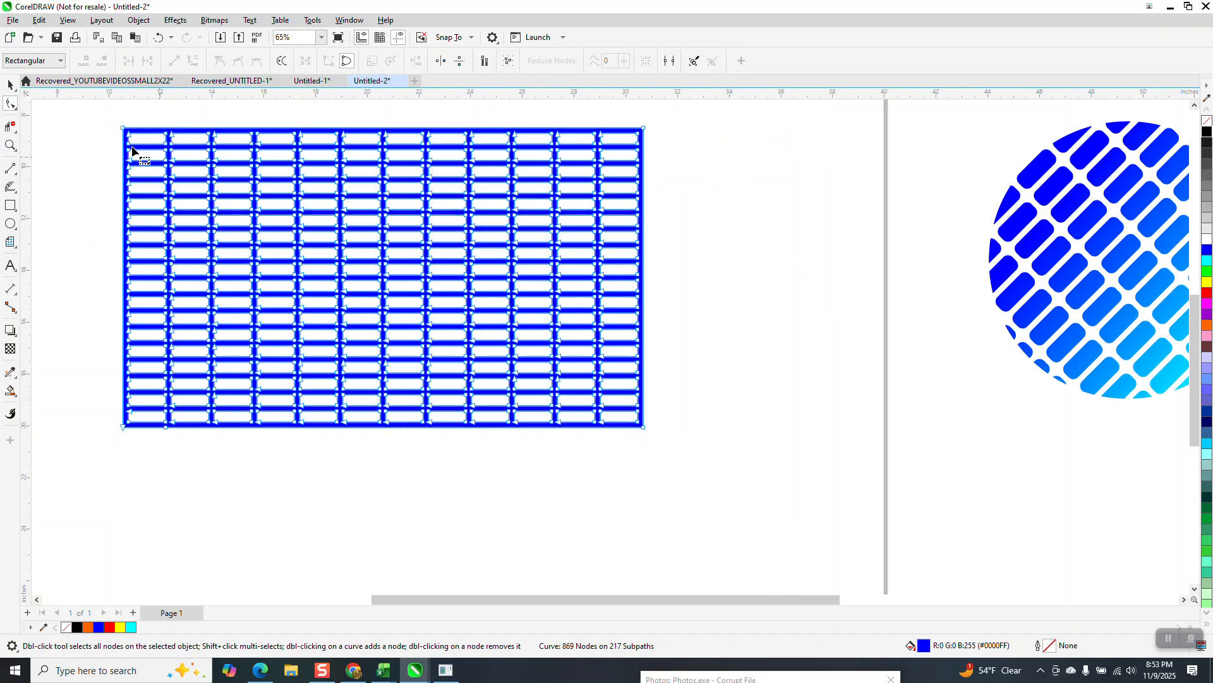
drag(105, 109, 694, 475)
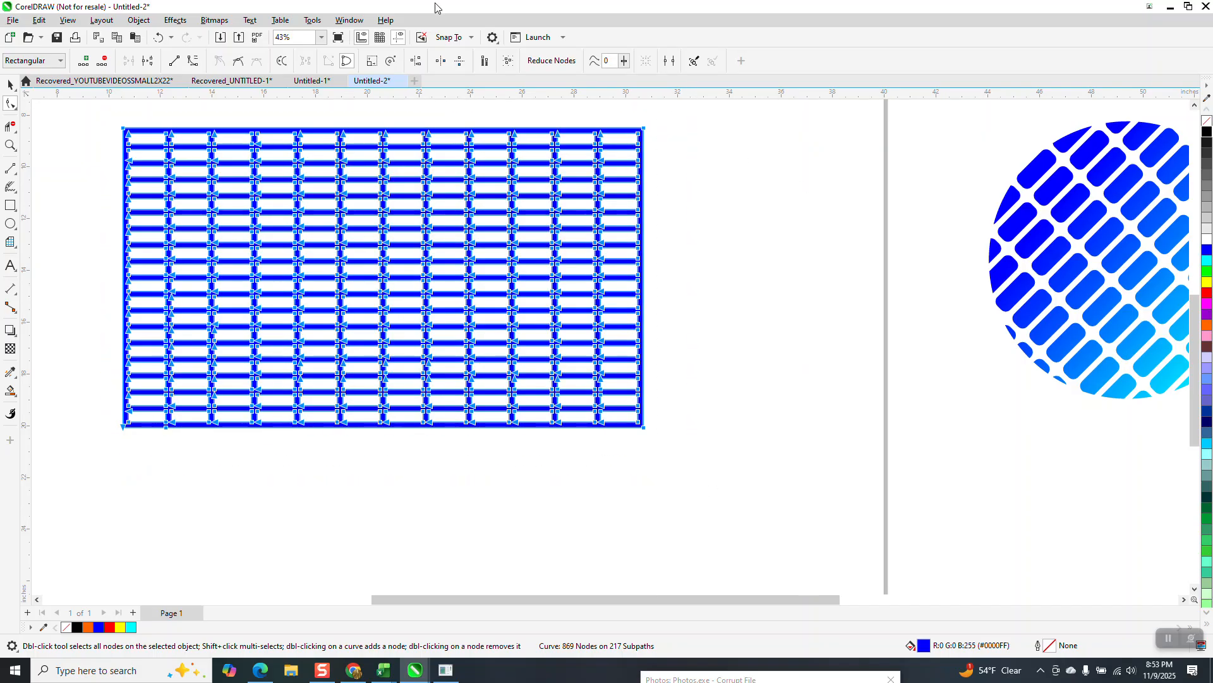
click(349, 20)
mouse_move(370, 189)
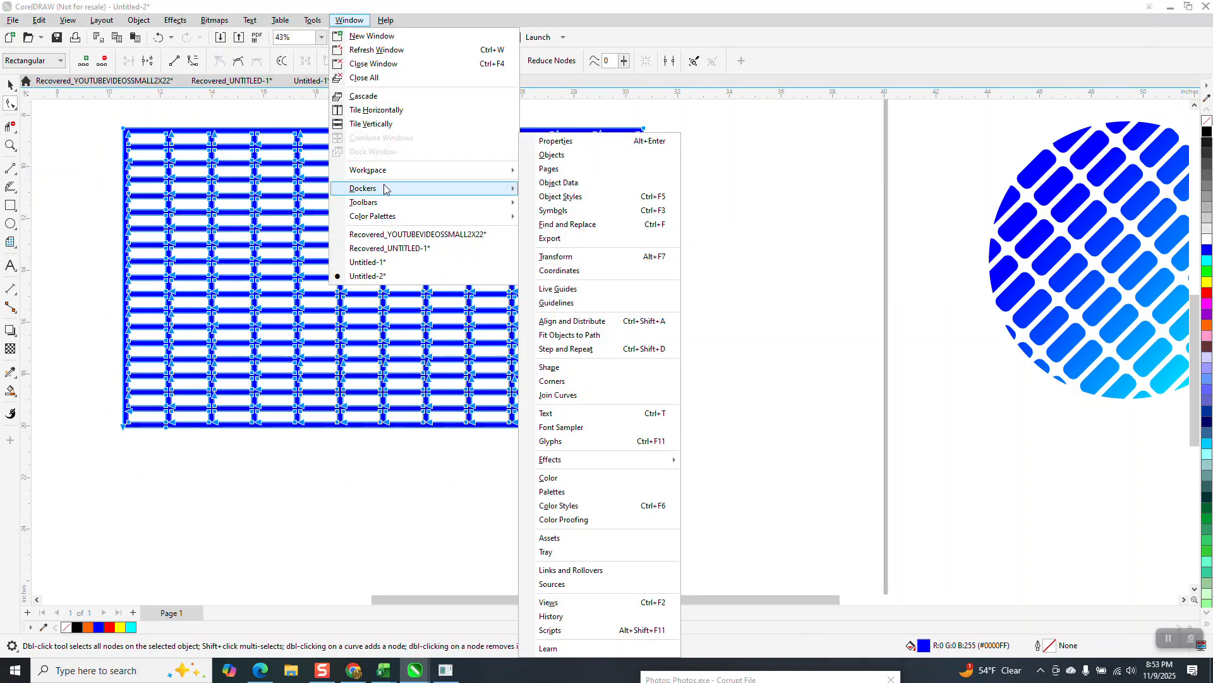
click(562, 382)
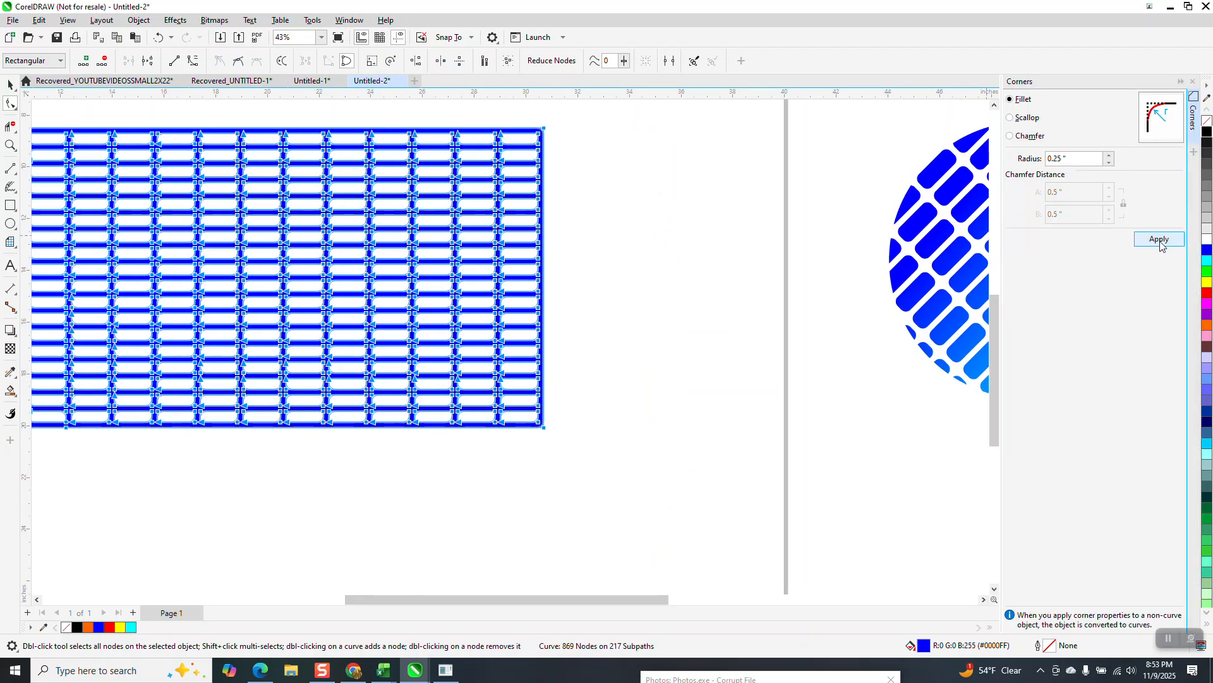
- Try a 0.25-inch fillet on all the mesh's corners, inspect the openings closely, and undo it
click(1160, 240)
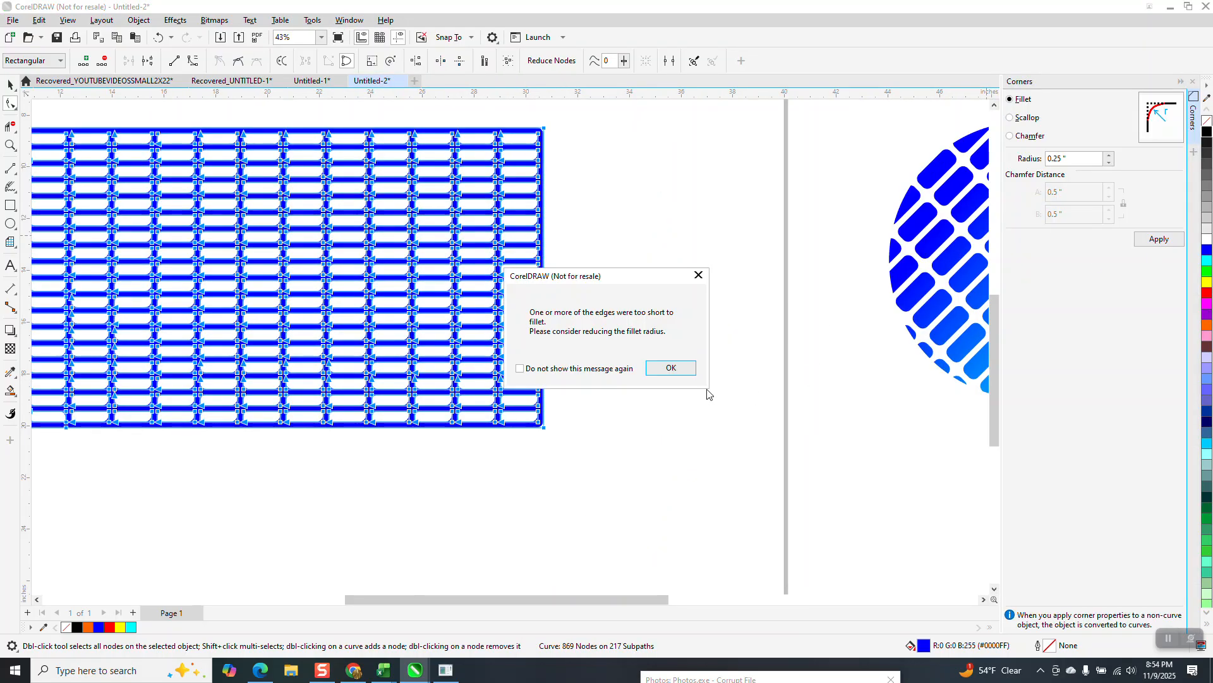
click(671, 368)
key(z)
drag(202, 128, 332, 185)
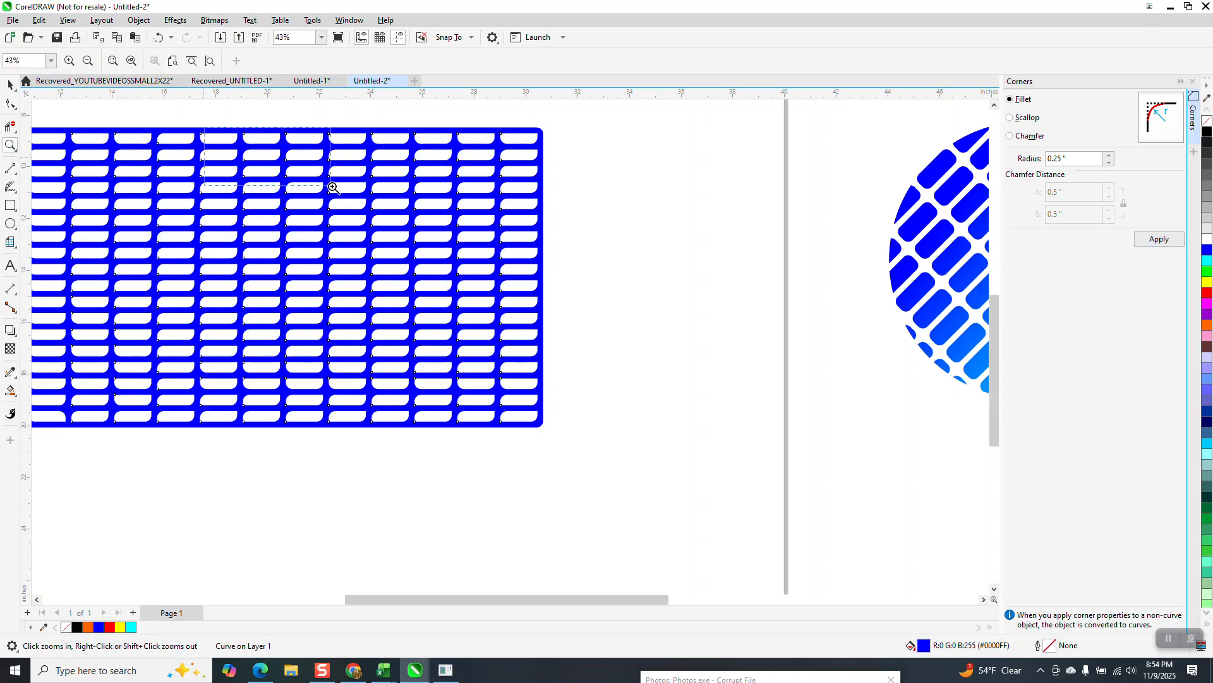
scroll(376, 198, down, 1)
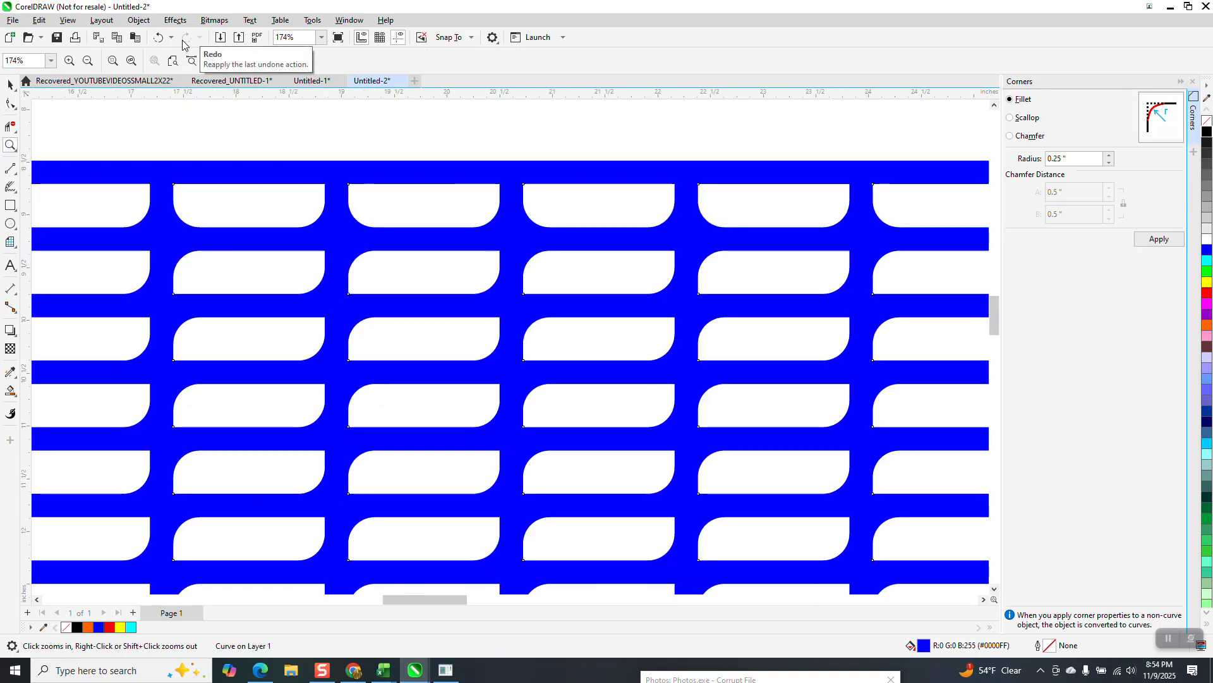
click(158, 38)
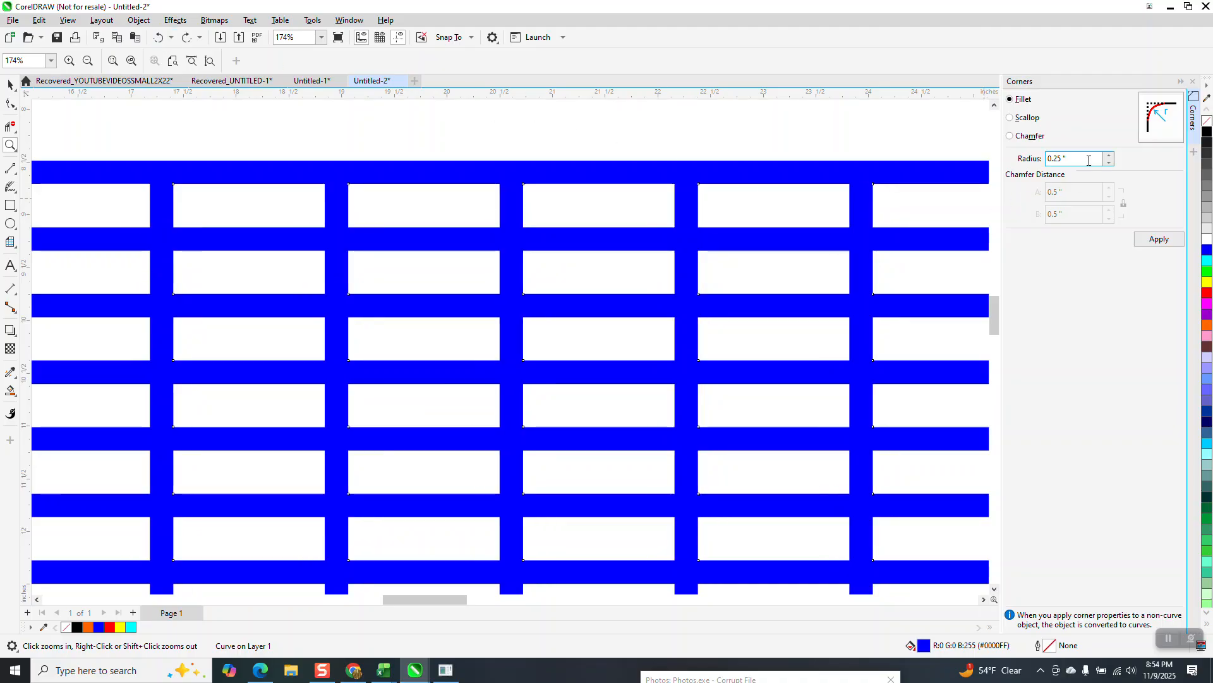
- Fillet all the mesh's corners with a radius of 0.2 inches
key(Return)
text(.2)
click(1162, 239)
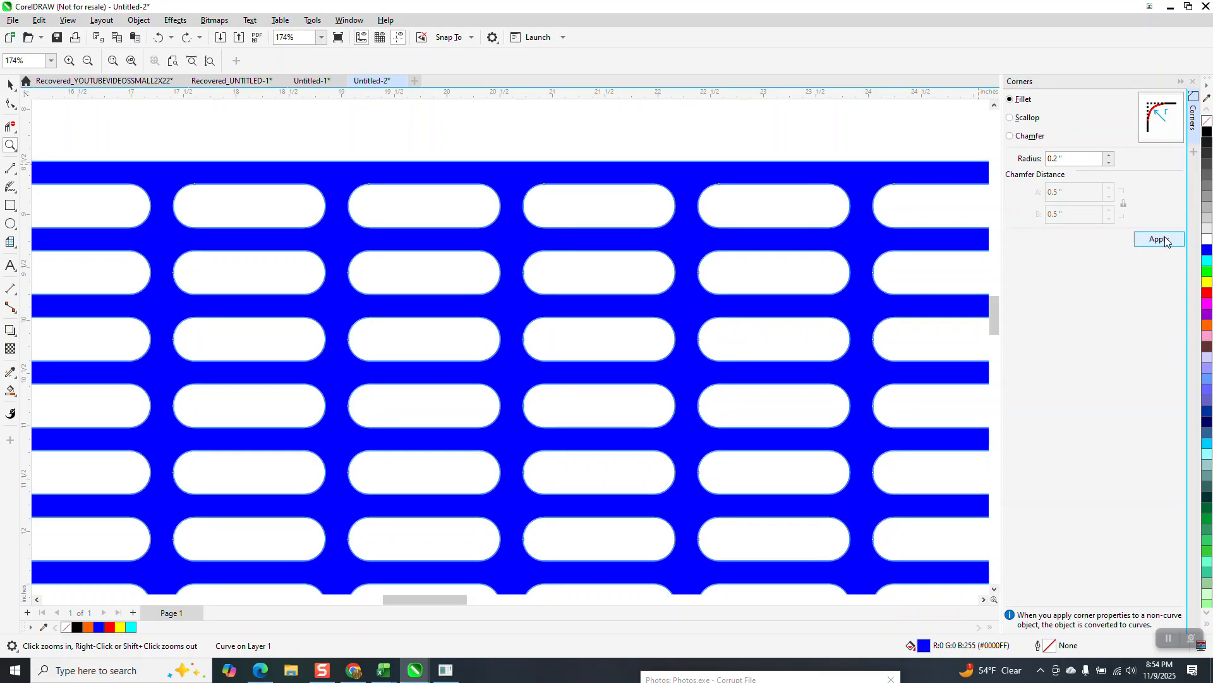
- Move the rounded mesh toward the middle of the page and rotate it 45 degrees
right_click(645, 221)
right_click(639, 218)
right_click(622, 206)
right_click(609, 195)
click(493, 259)
drag(619, 289, 551, 329)
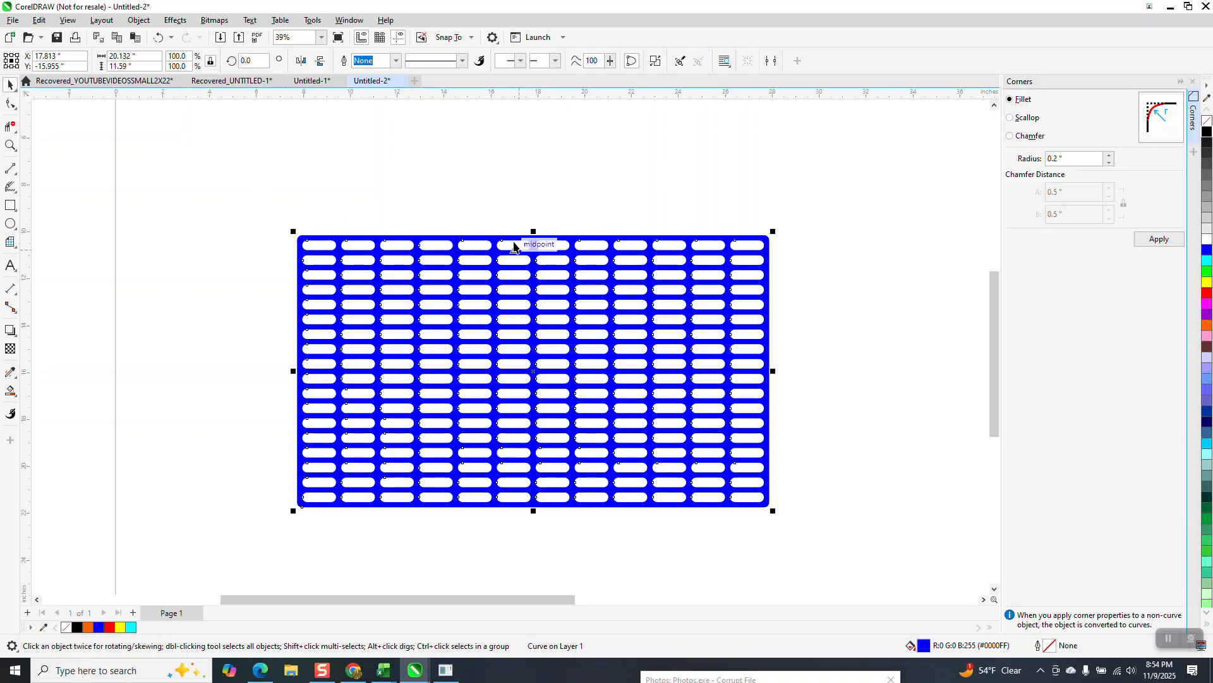
text(45)
key(Return)
- Draw a circle about 9.7 inches in diameter overlapping the upper-left edge of the rotated mesh
click(10, 224)
drag(444, 163, 233, 392)
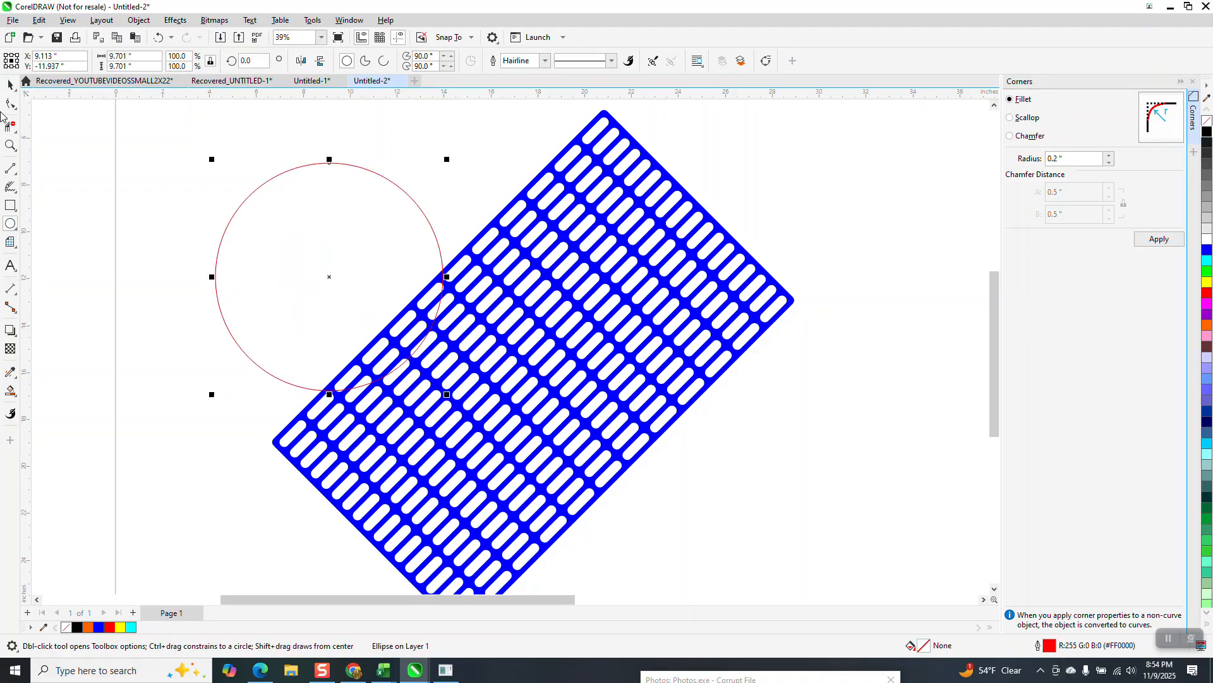
- Move the circle over the middle of the rotated mesh and set its diameter to 10 inches
key(space)
drag(330, 278, 538, 349)
click(132, 56)
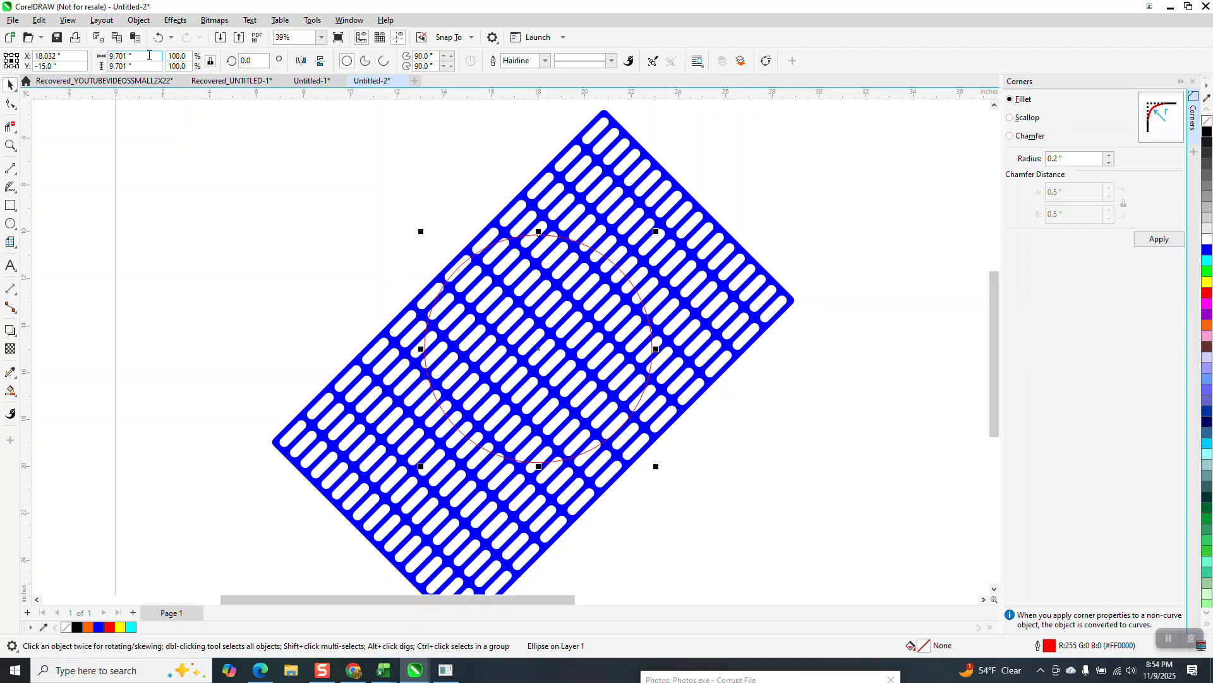
text(10)
key(Return)
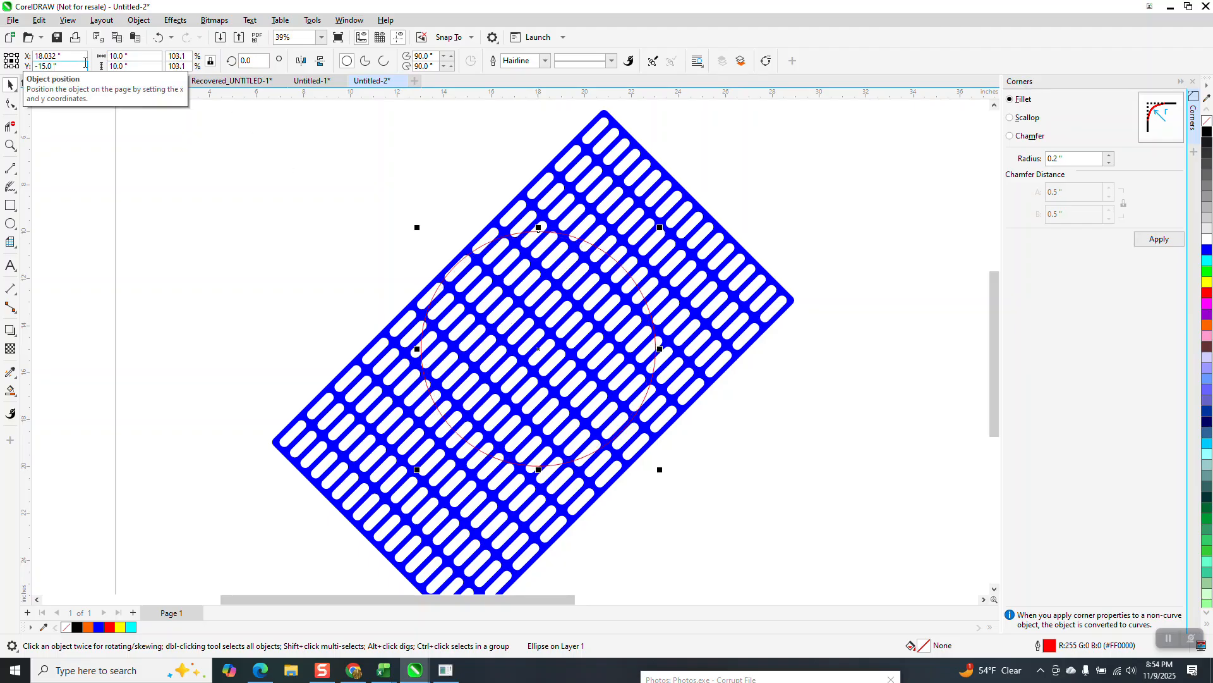
- Intersect the circle with the mesh and move the resulting round mesh piece 15 inches to the right
scroll(323, 190, down, 2)
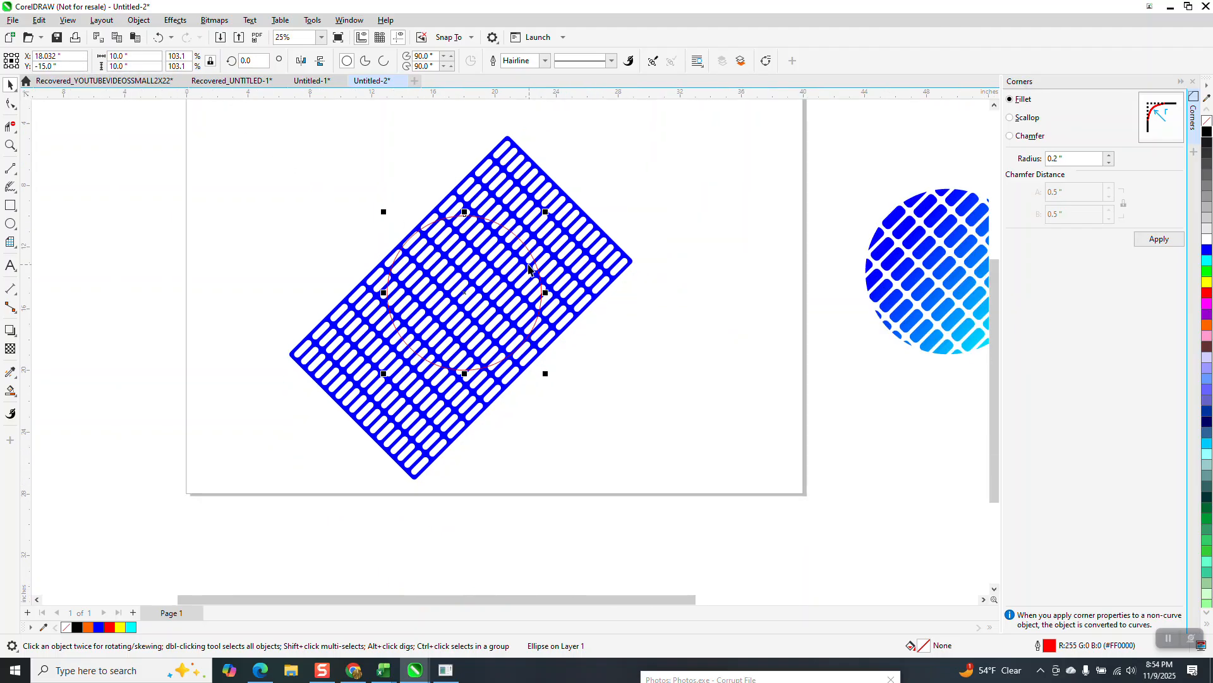
drag(257, 128, 356, 351)
click(407, 62)
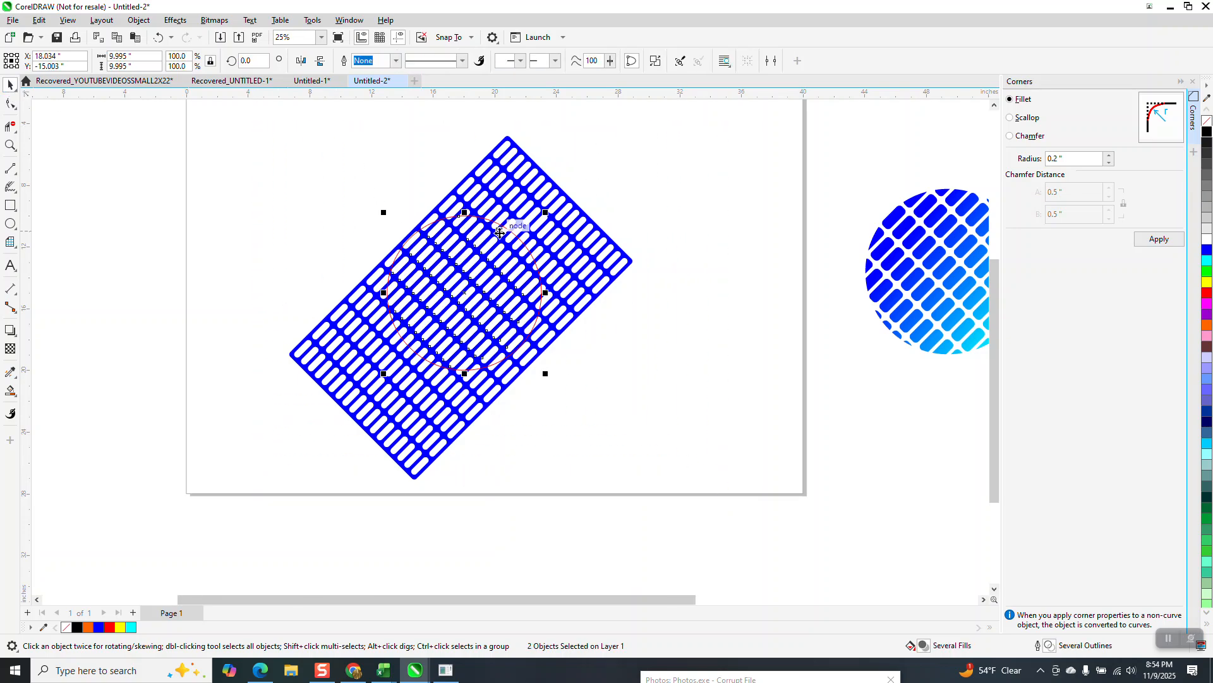
key(Right)
key(Right)
key(Right)
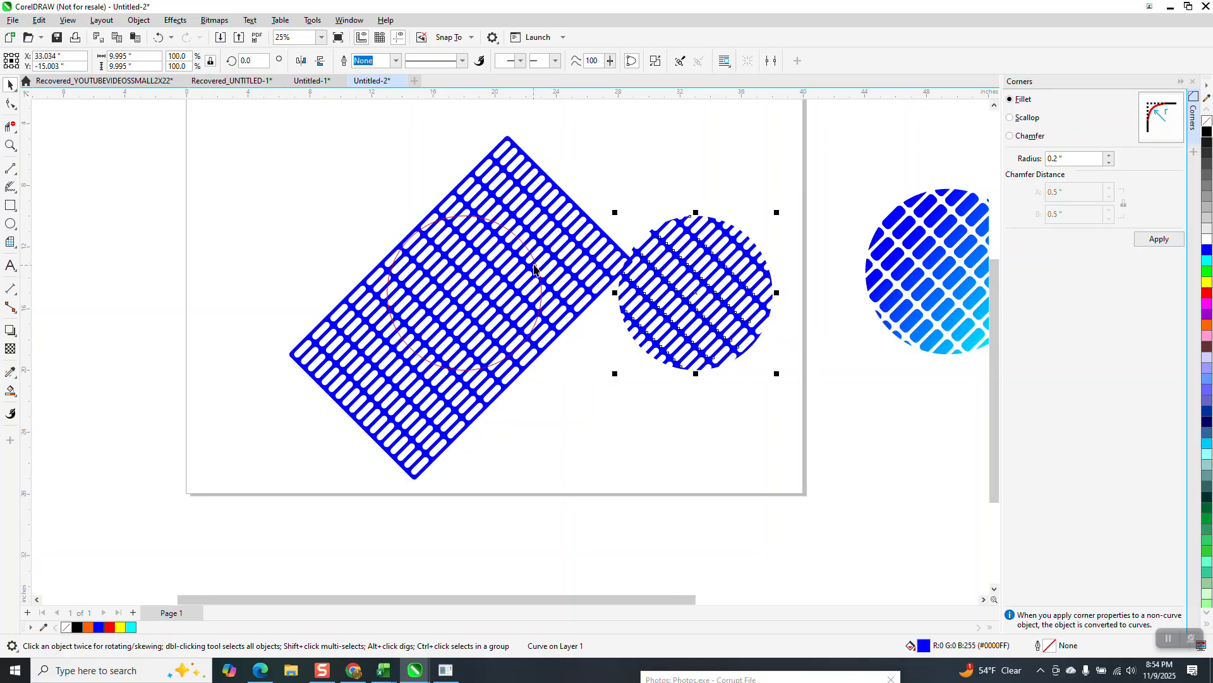
- Shift the large mesh 5 inches left and move the red circle 15 inches right onto the round mesh piece
click(552, 261)
key(Left)
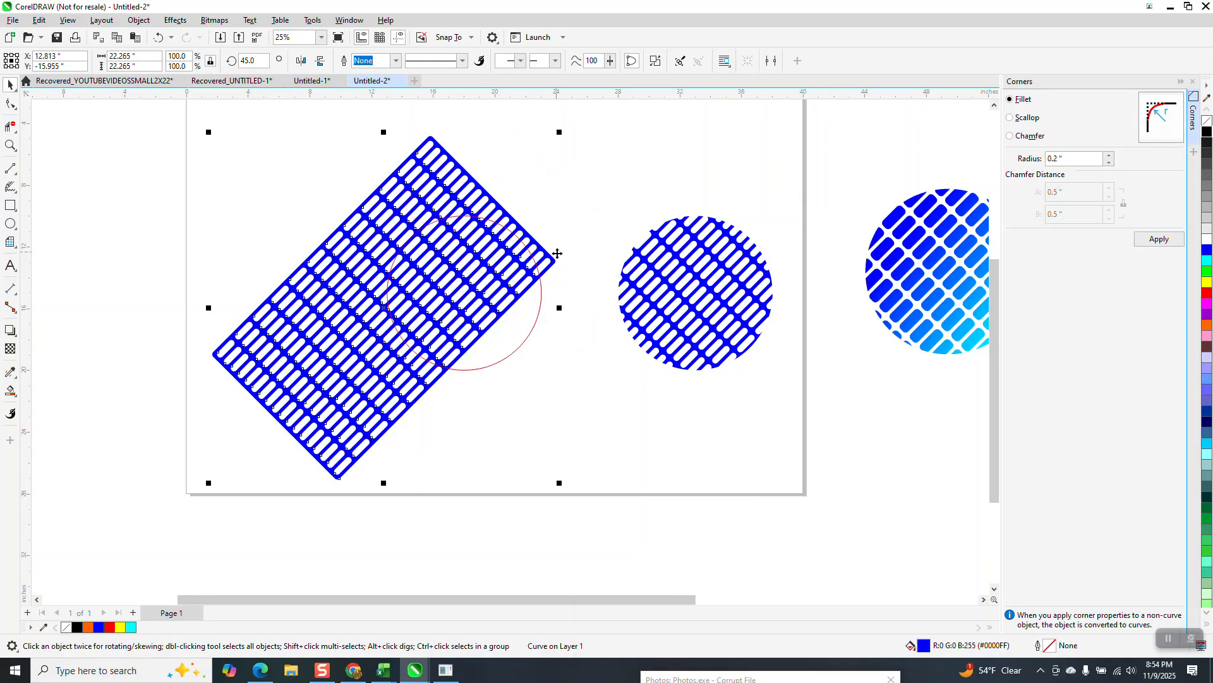
click(542, 292)
key(Right)
key(Right)
key(Right)
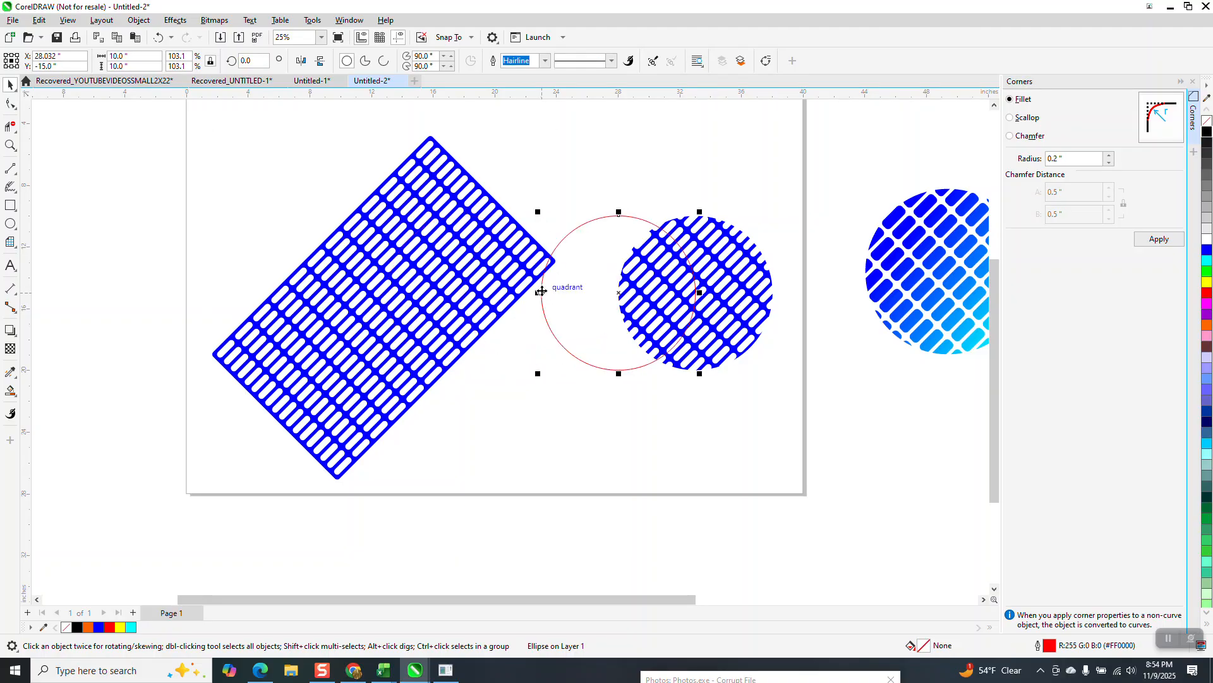
- Replace the corner settings with the Lens settings and apply a Fish Eye lens to the red circle
click(1192, 83)
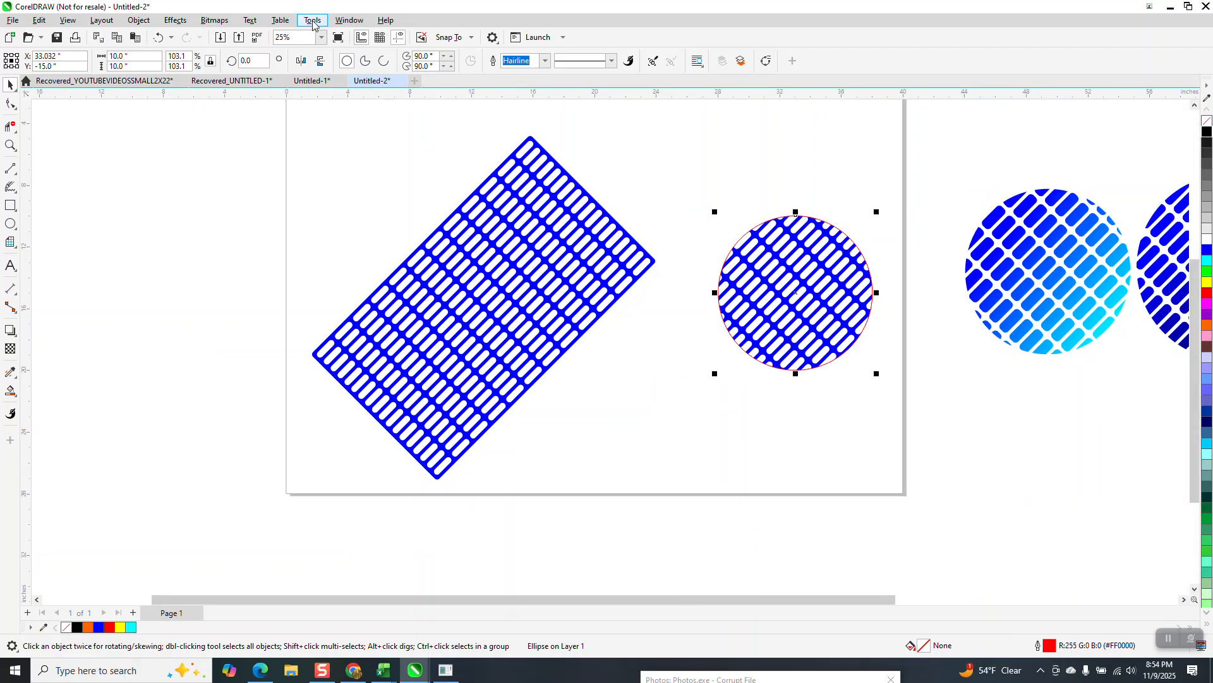
click(176, 21)
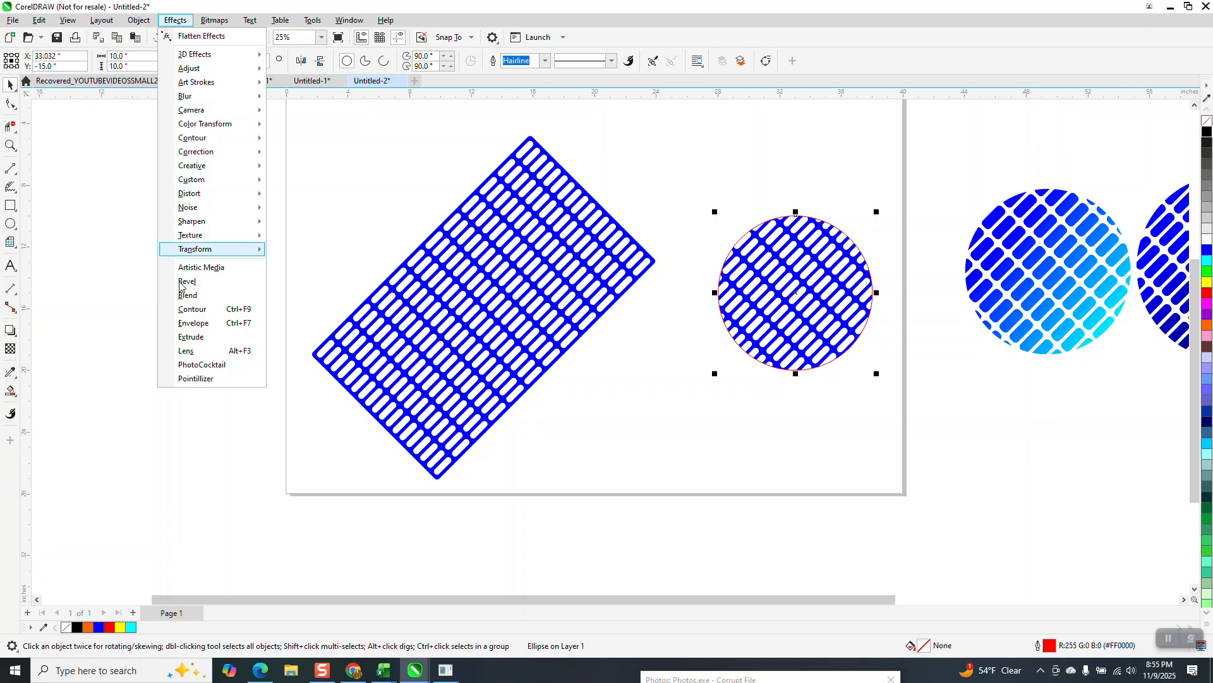
click(183, 359)
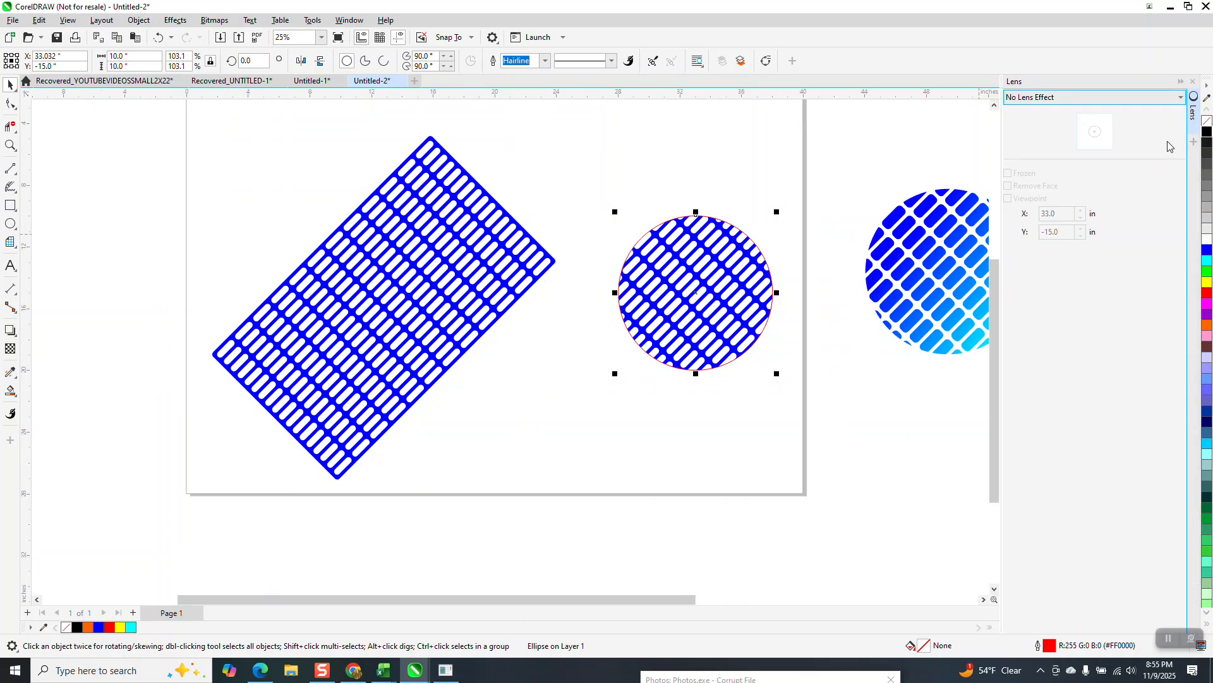
click(1177, 102)
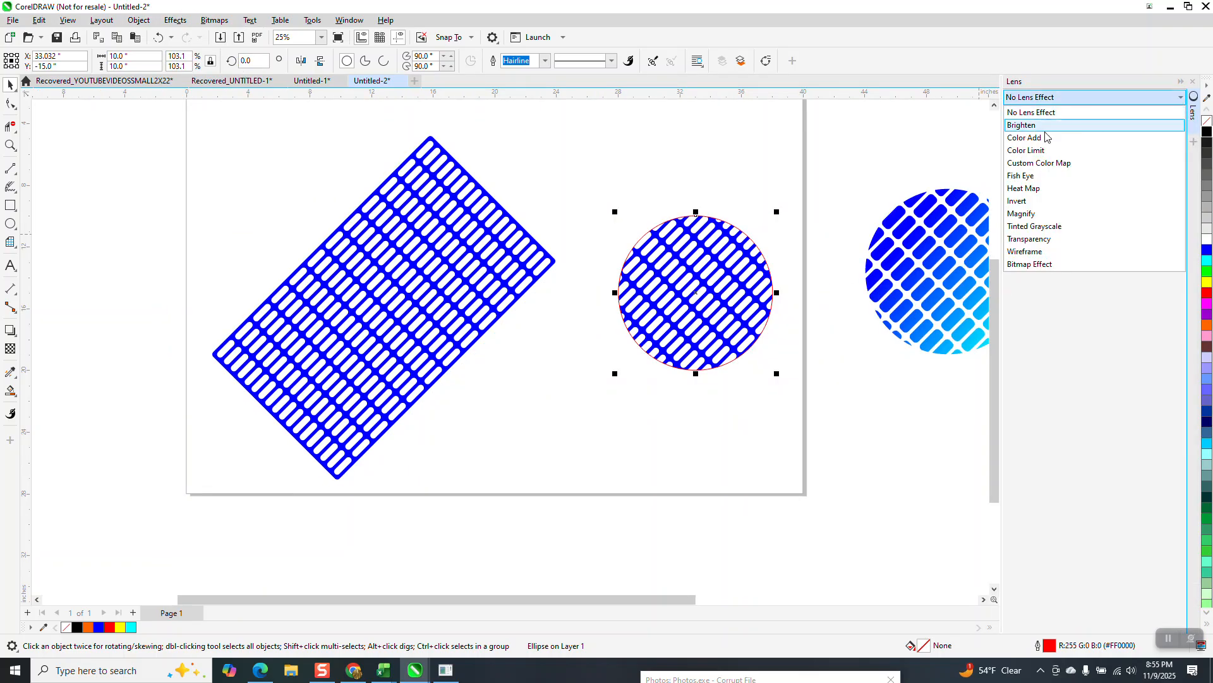
click(1030, 177)
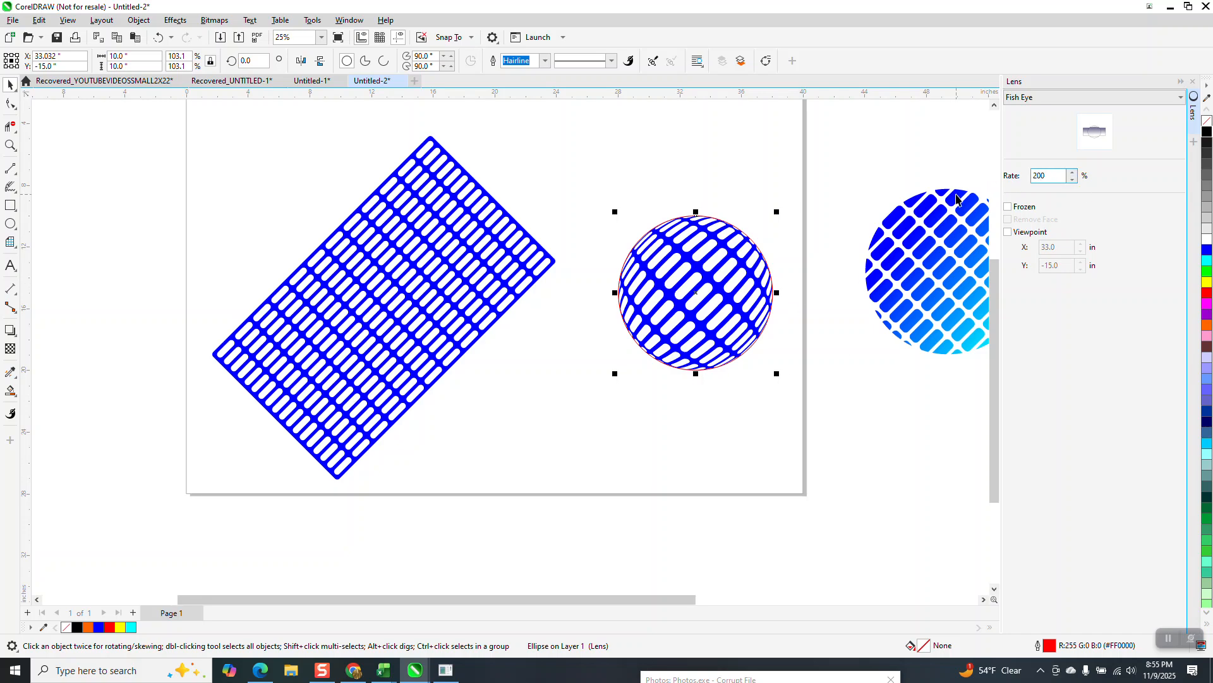
- Try a Fish Eye rate of 200% on the circle's lens and undo it
key(Return)
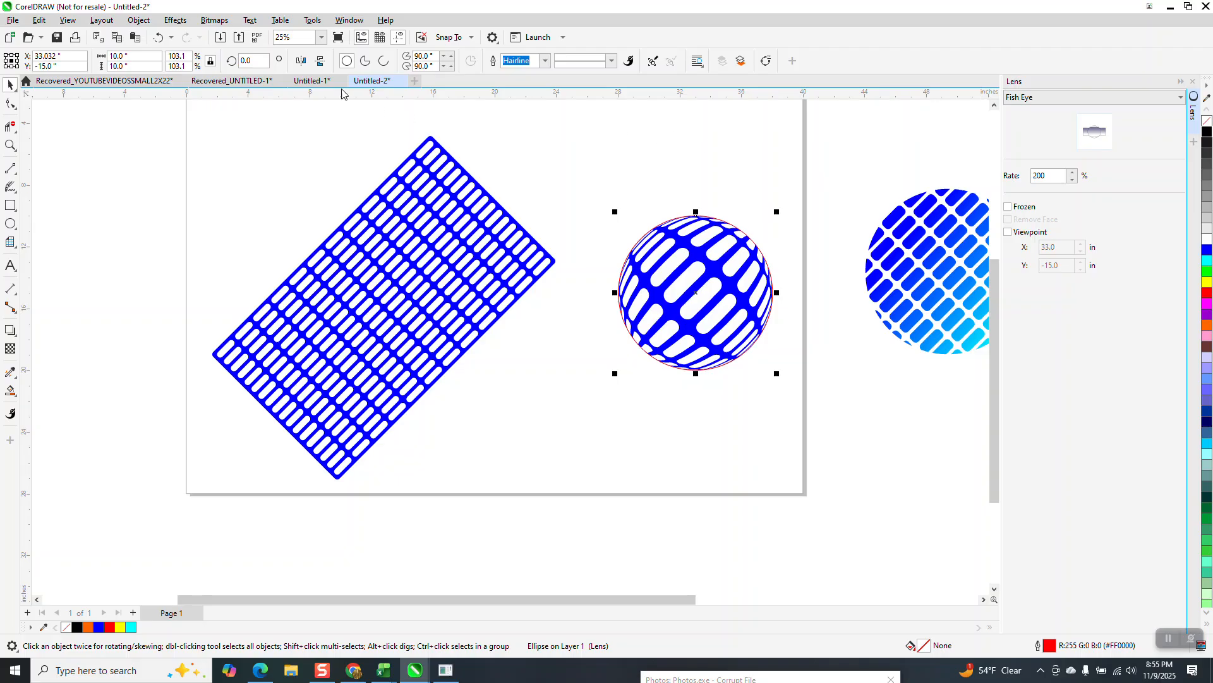
click(158, 38)
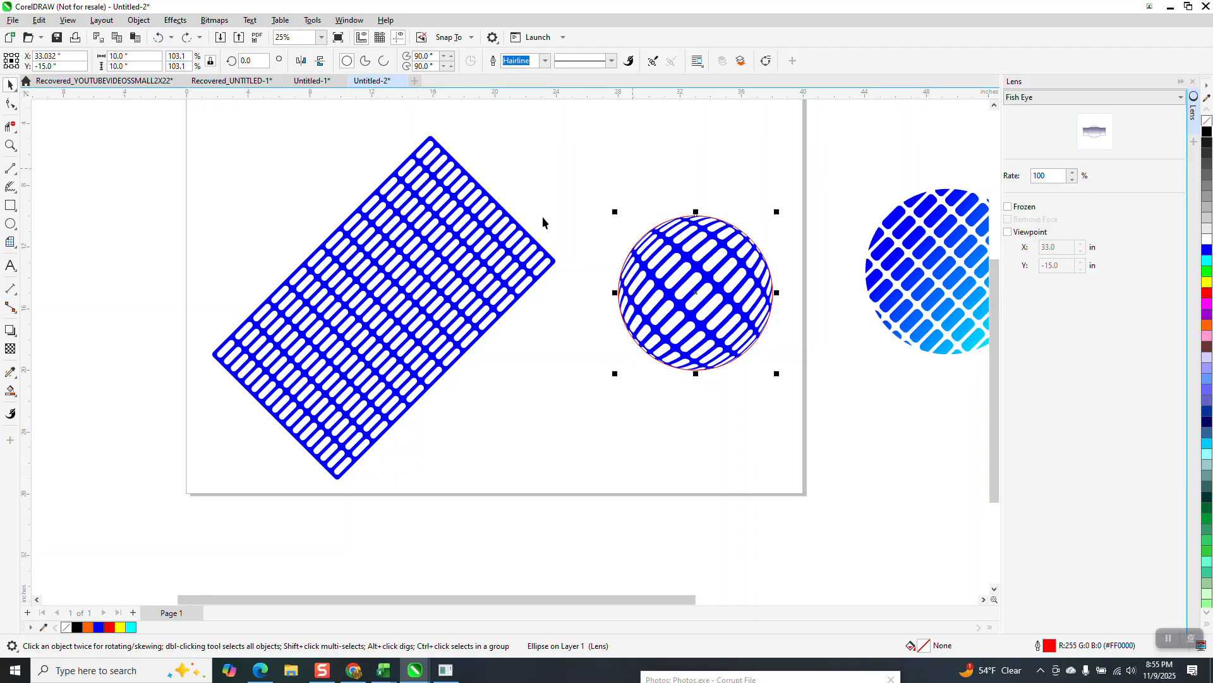
- Move the large mesh partly off the page's left edge, undoing the accidental shift of the lens circle
drag(472, 238, 302, 284)
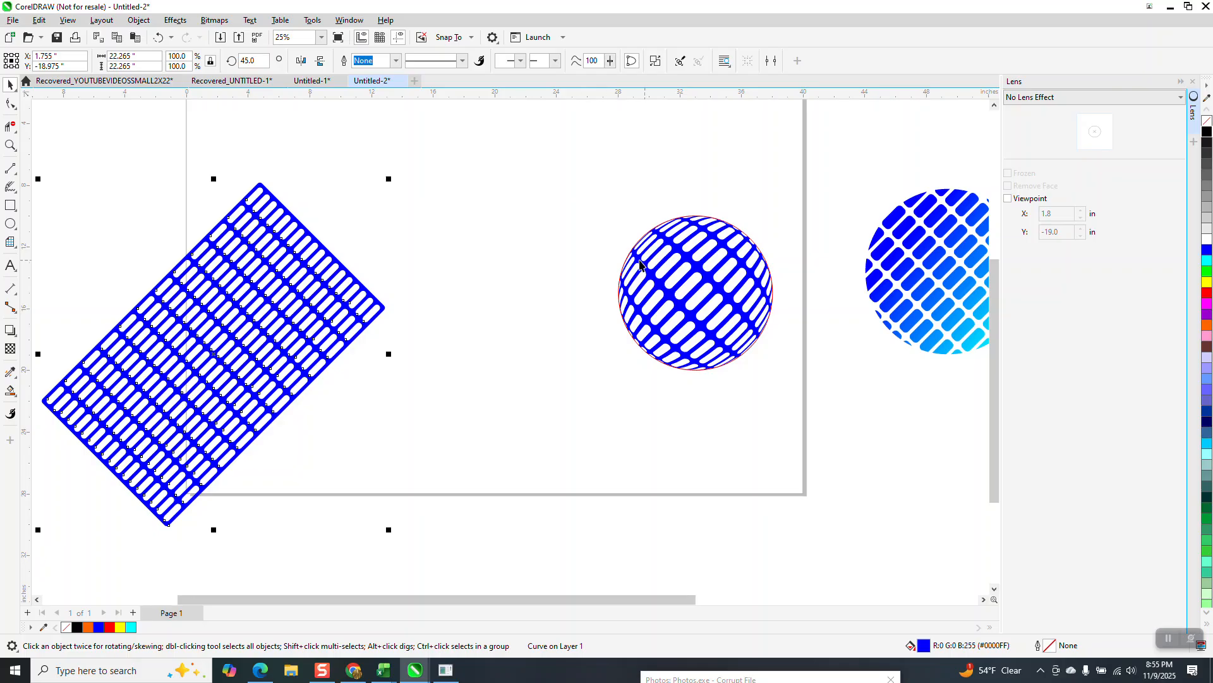
click(626, 238)
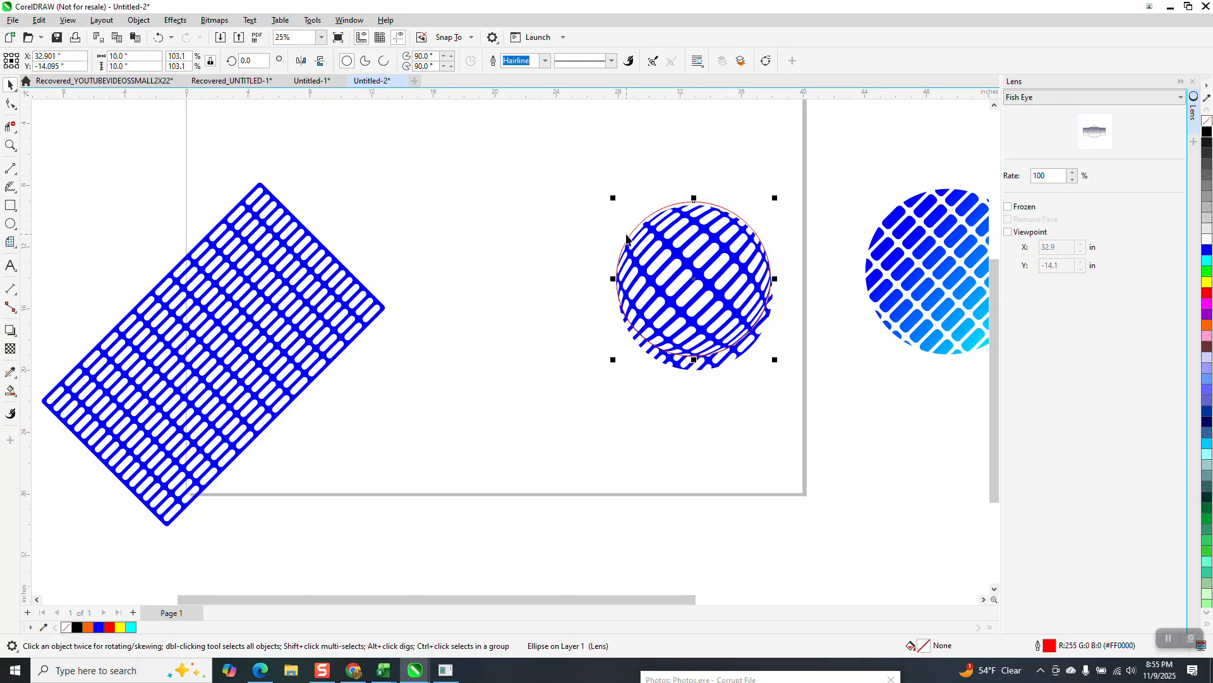
click(158, 37)
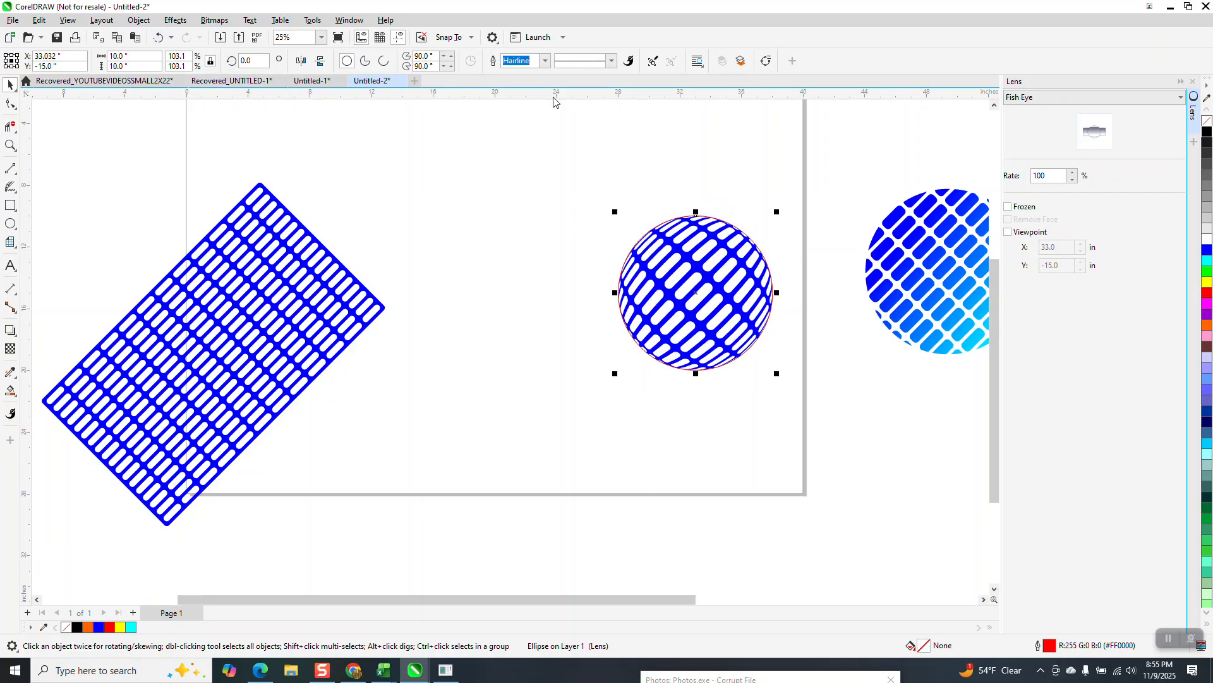
- Freeze the circle's Fish Eye lens and move the frozen lens group 15 inches to the left
drag(819, 429, 820, 431)
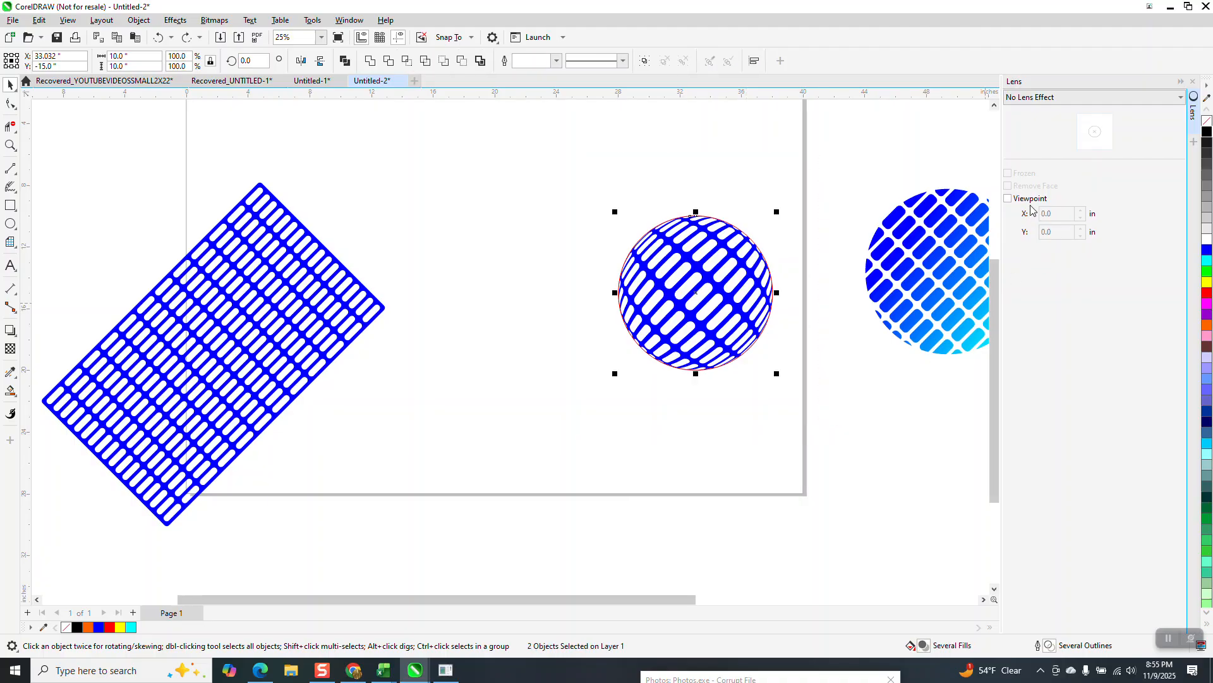
click(779, 273)
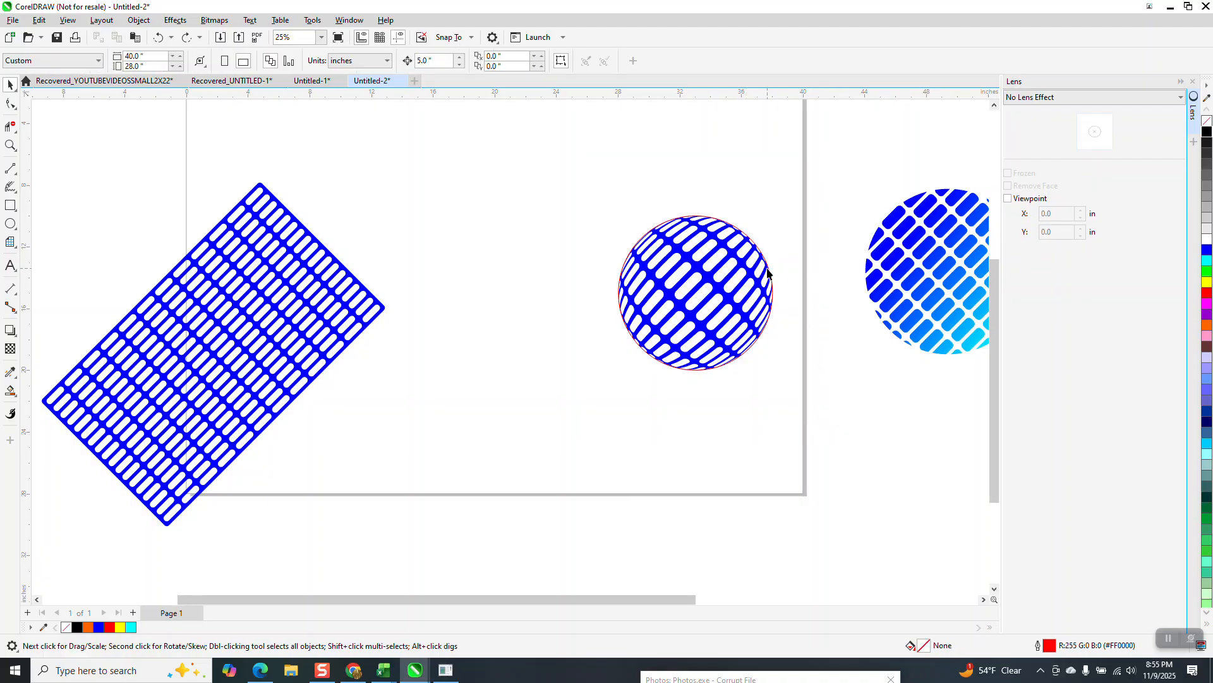
click(768, 273)
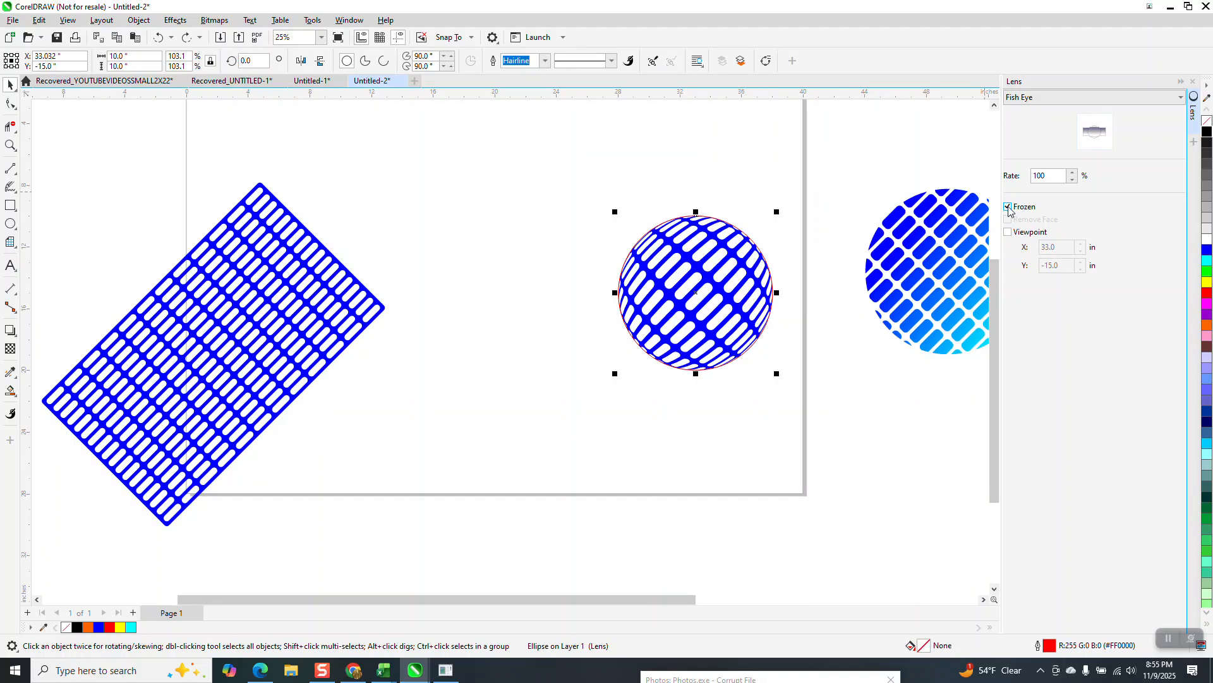
key(Left)
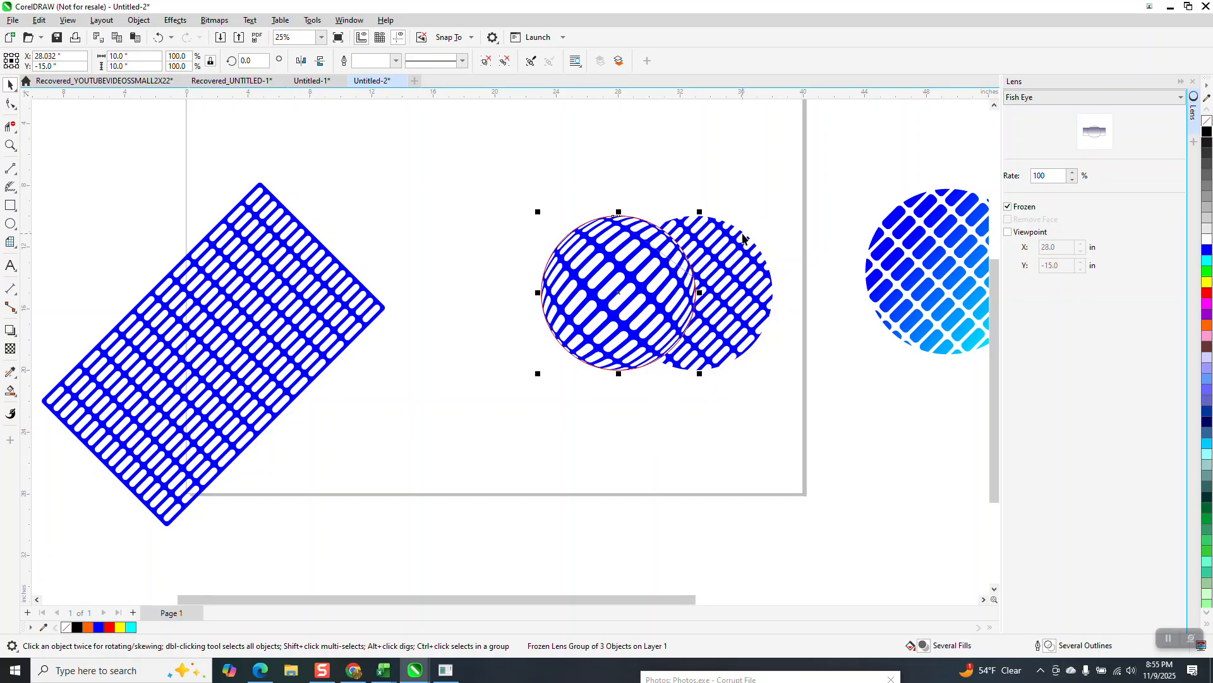
key(Left)
key(Left)
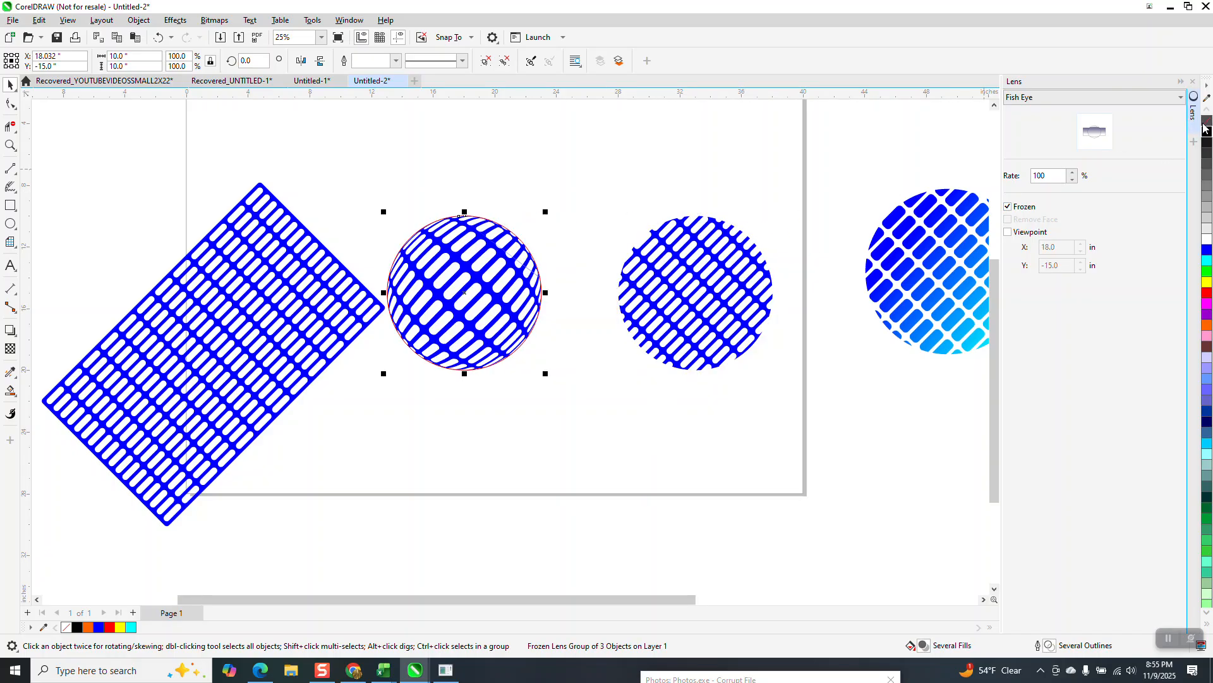
- Remove the outline from the frozen lens group and inspect its right edge closely
right_click(1209, 120)
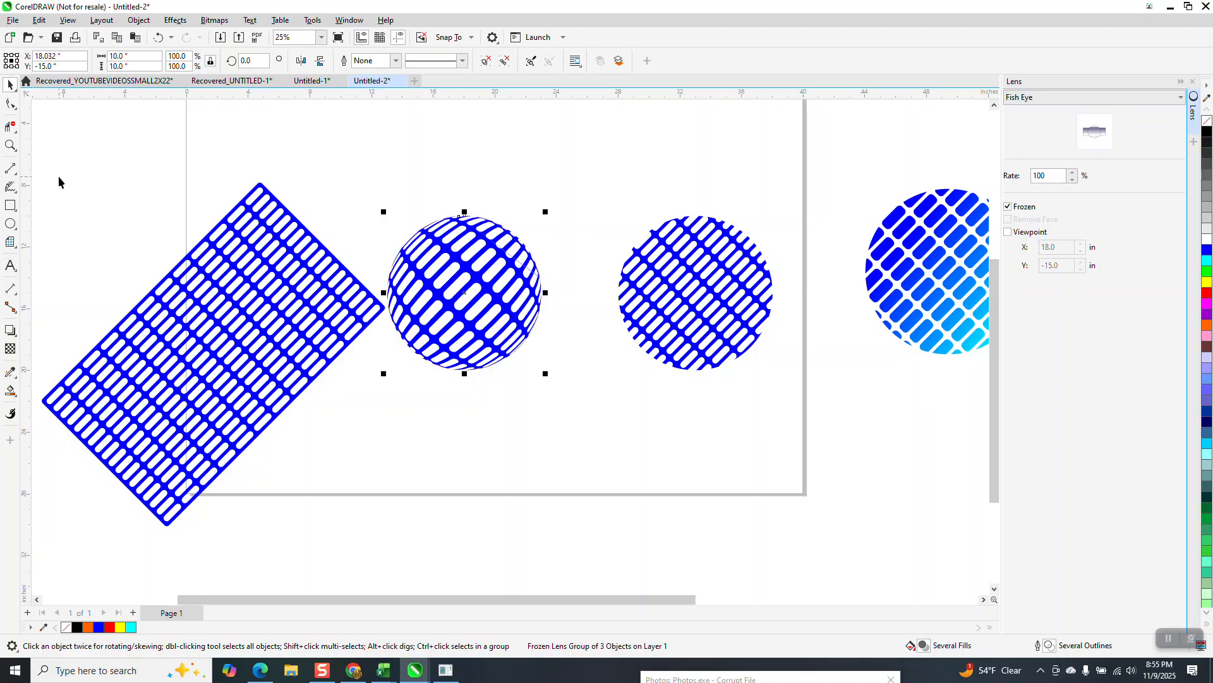
click(10, 145)
drag(401, 221, 611, 344)
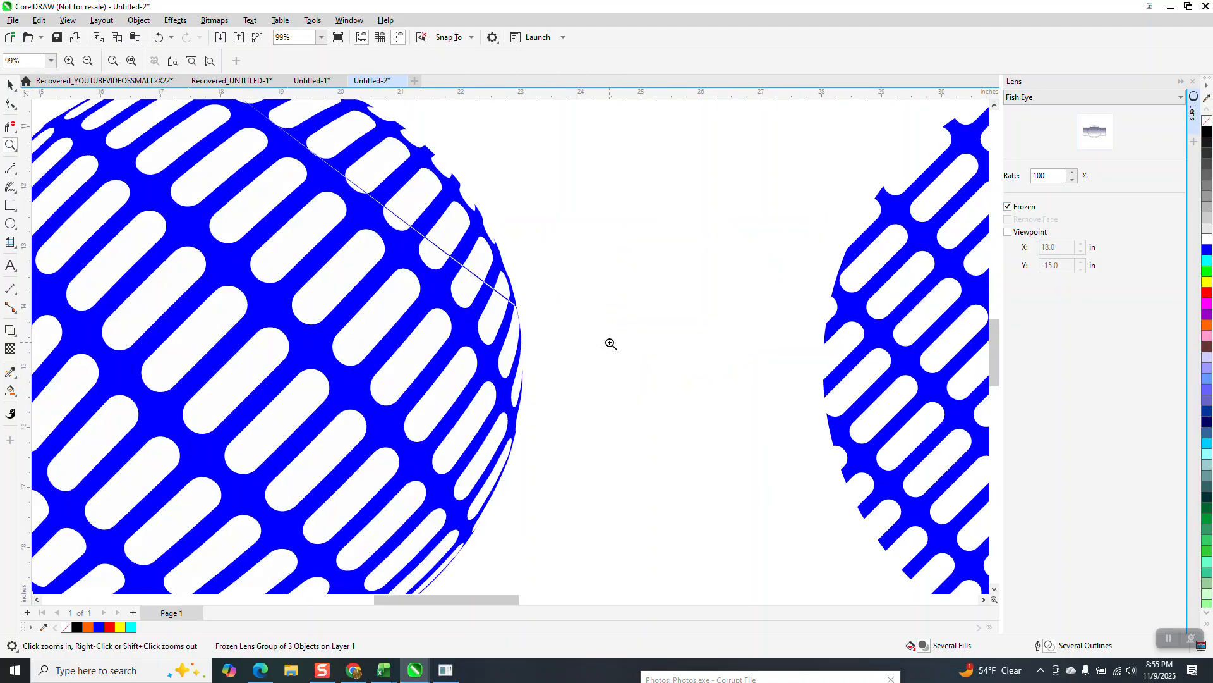
right_click(506, 308)
right_click(490, 294)
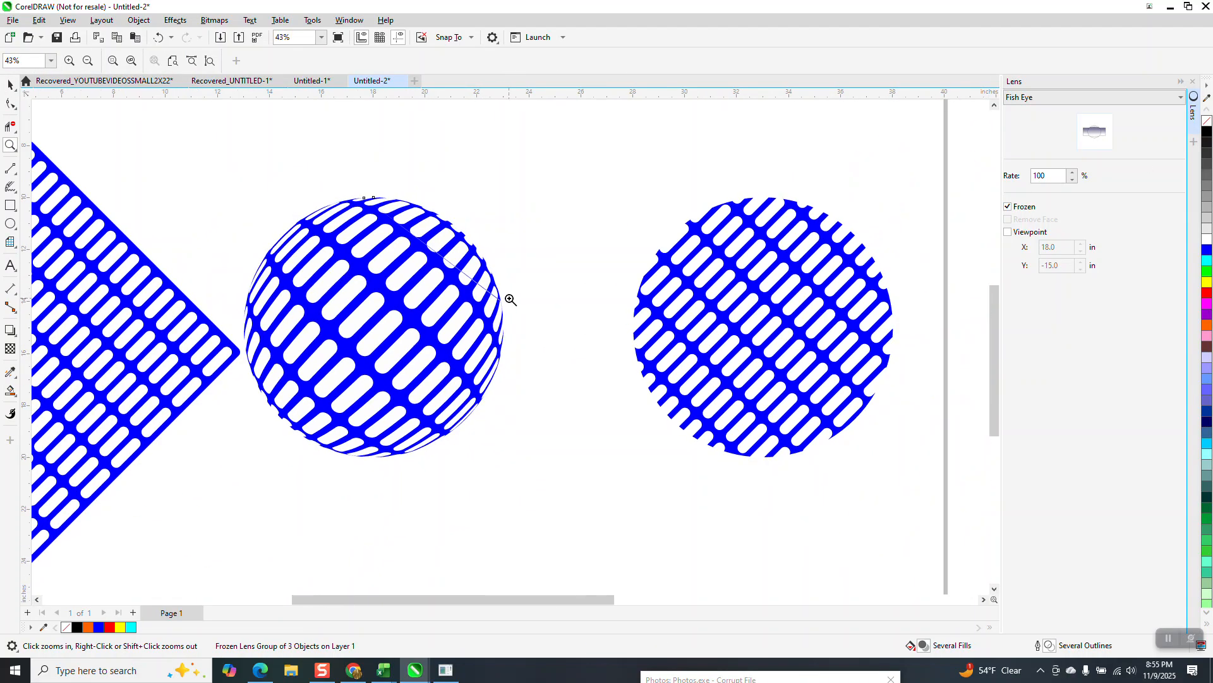
- Resize the flat round mesh piece to 10 inches
click(10, 84)
click(431, 239)
click(648, 303)
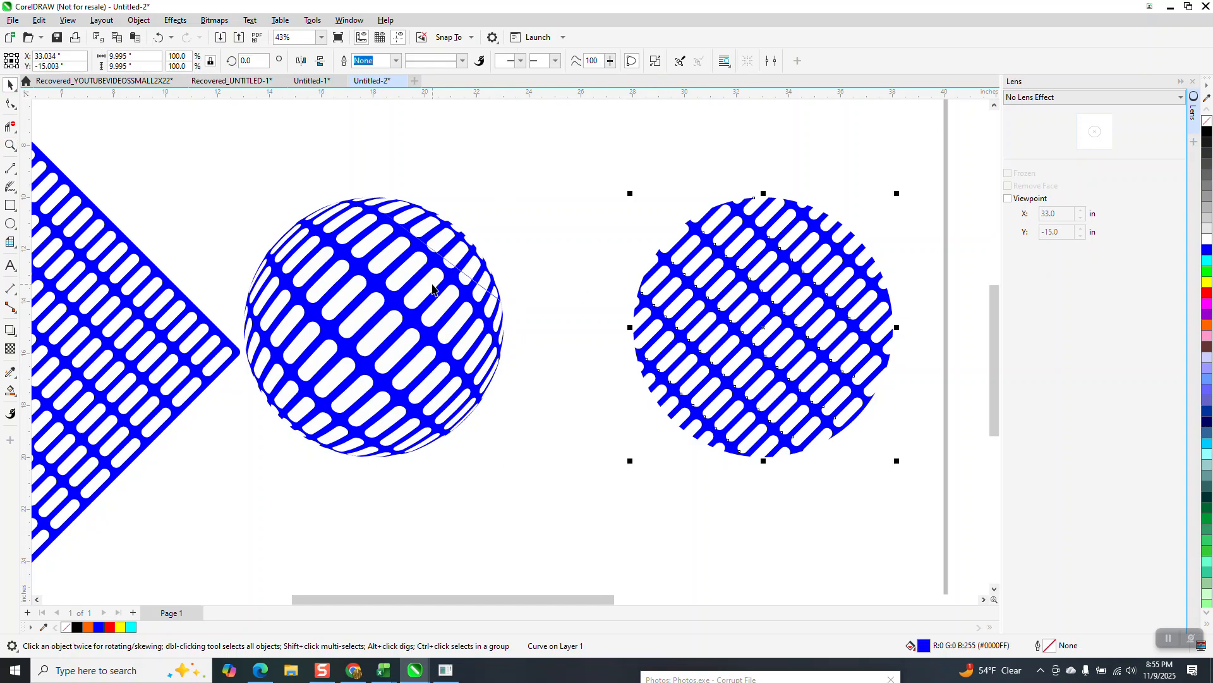
double_click(135, 57)
text(10)
key(Return)
- Delete the frozen Fish Eye lens group
click(378, 215)
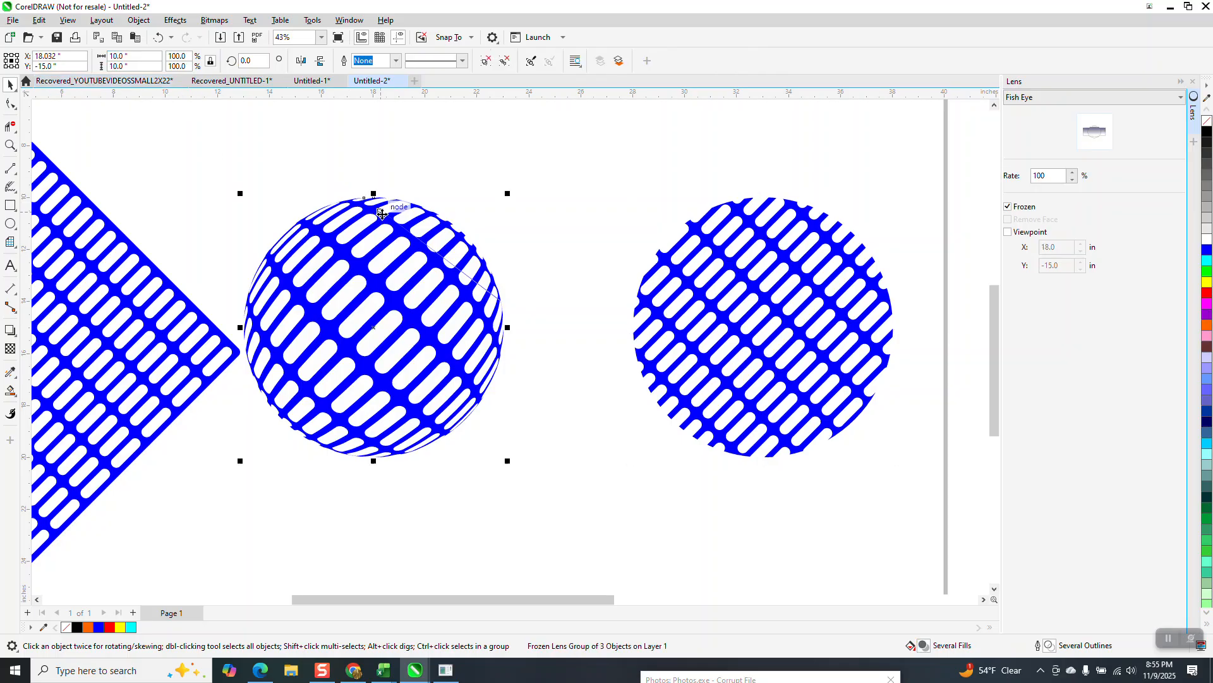
click(381, 215)
key(Delete)
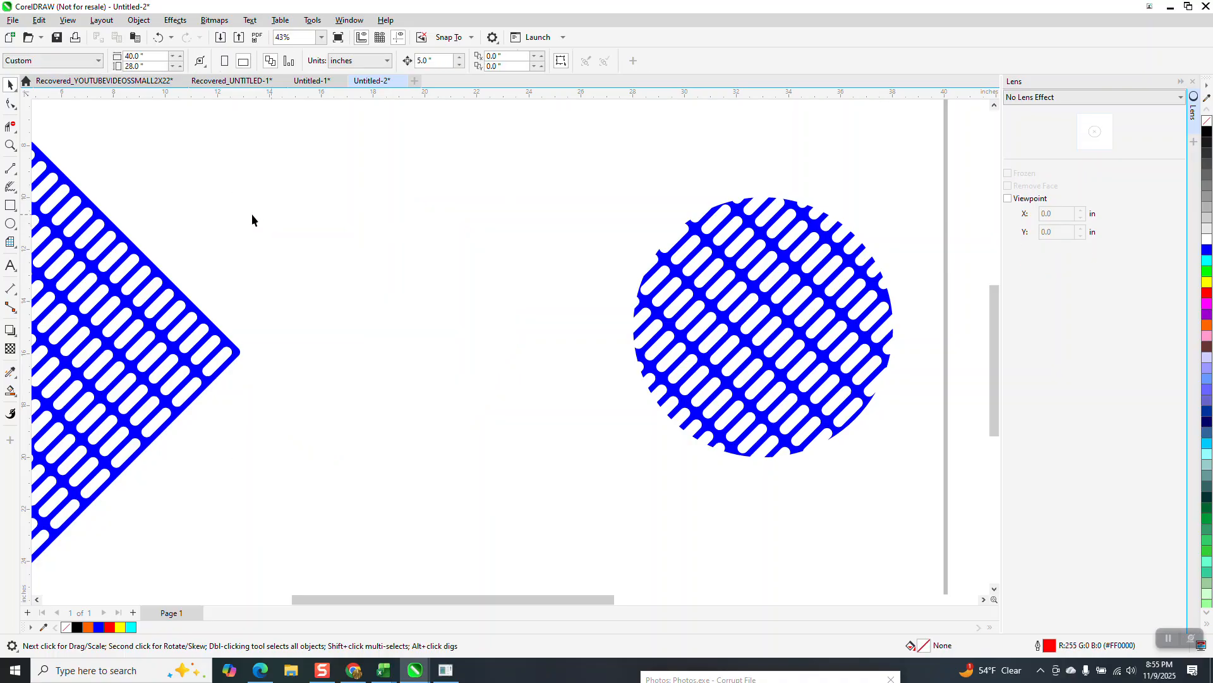
- Draw a new circle between the large mesh and the round mesh piece and set its diameter to 10 inches
click(10, 224)
drag(542, 192, 382, 497)
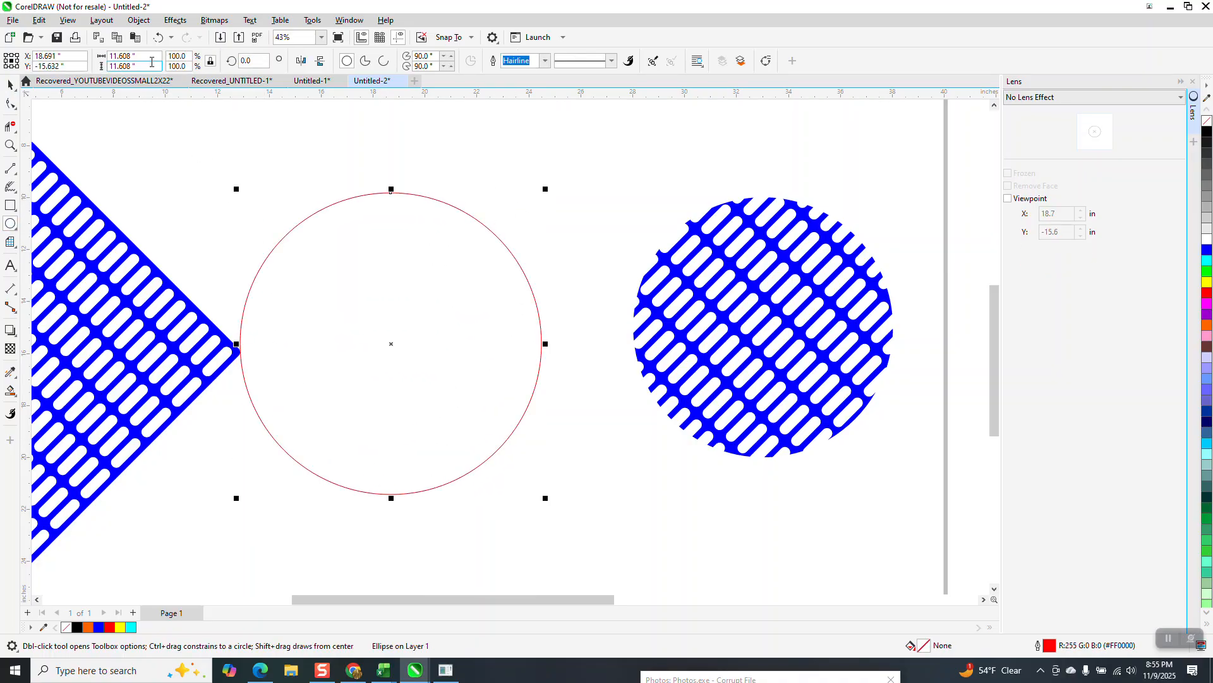
text(10)
key(Return)
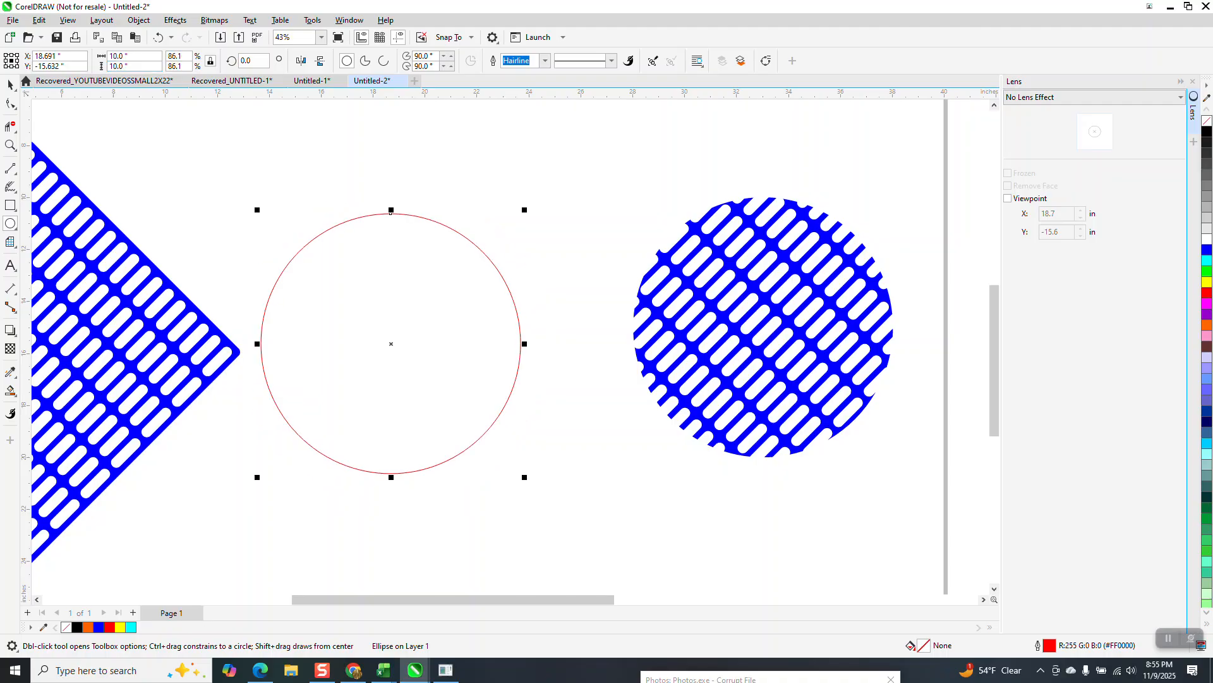
- Align the new circle with the round mesh piece by their horizontal and vertical centers
click(10, 84)
drag(217, 166, 945, 499)
key(e)
key(c)
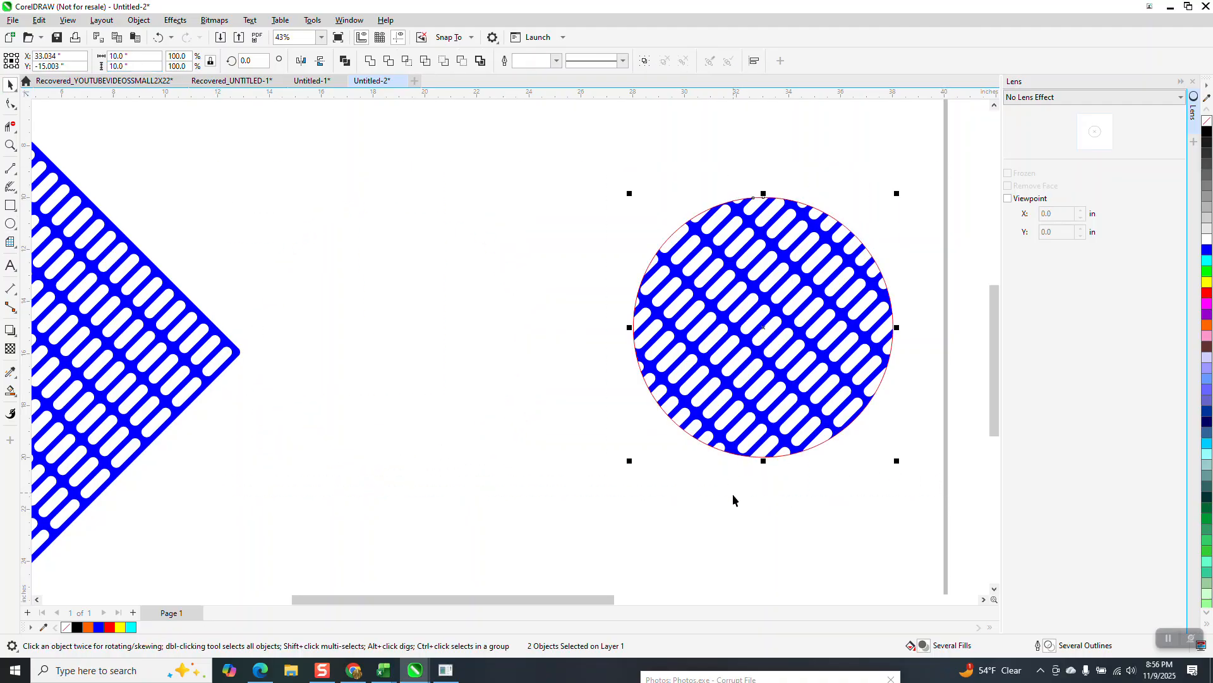
click(730, 538)
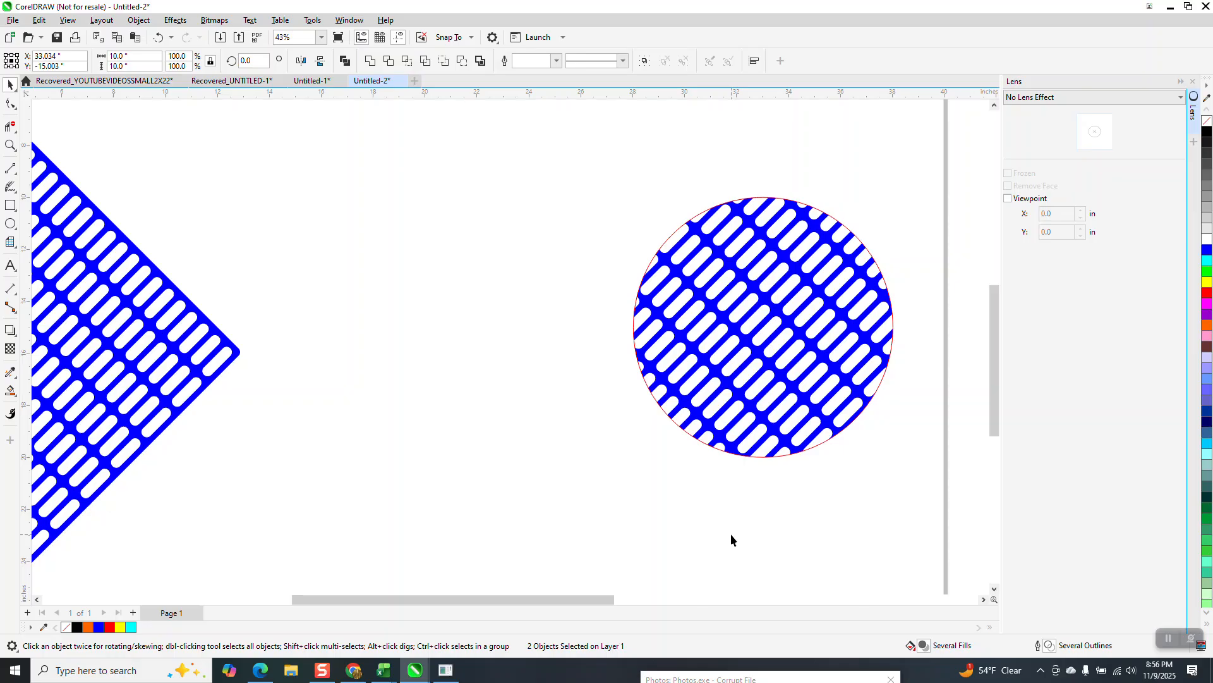
- Apply a Fish Eye lens at a rate of 100% to the new circle and freeze it
click(780, 456)
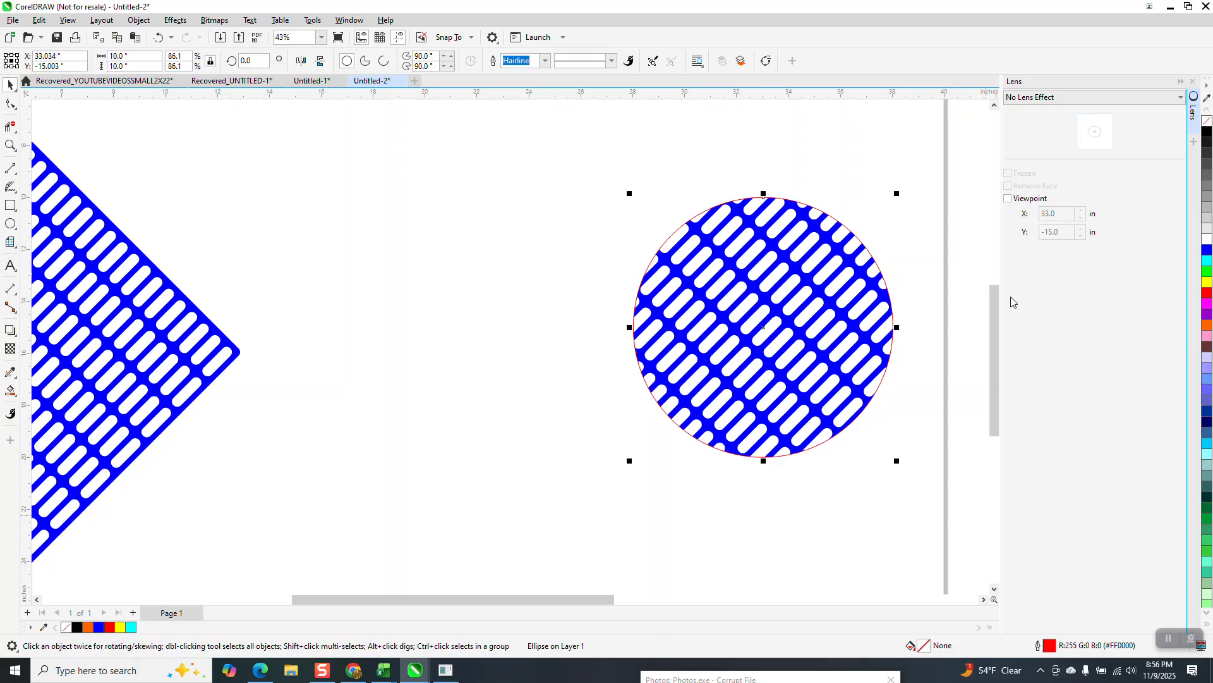
click(1174, 103)
click(1034, 179)
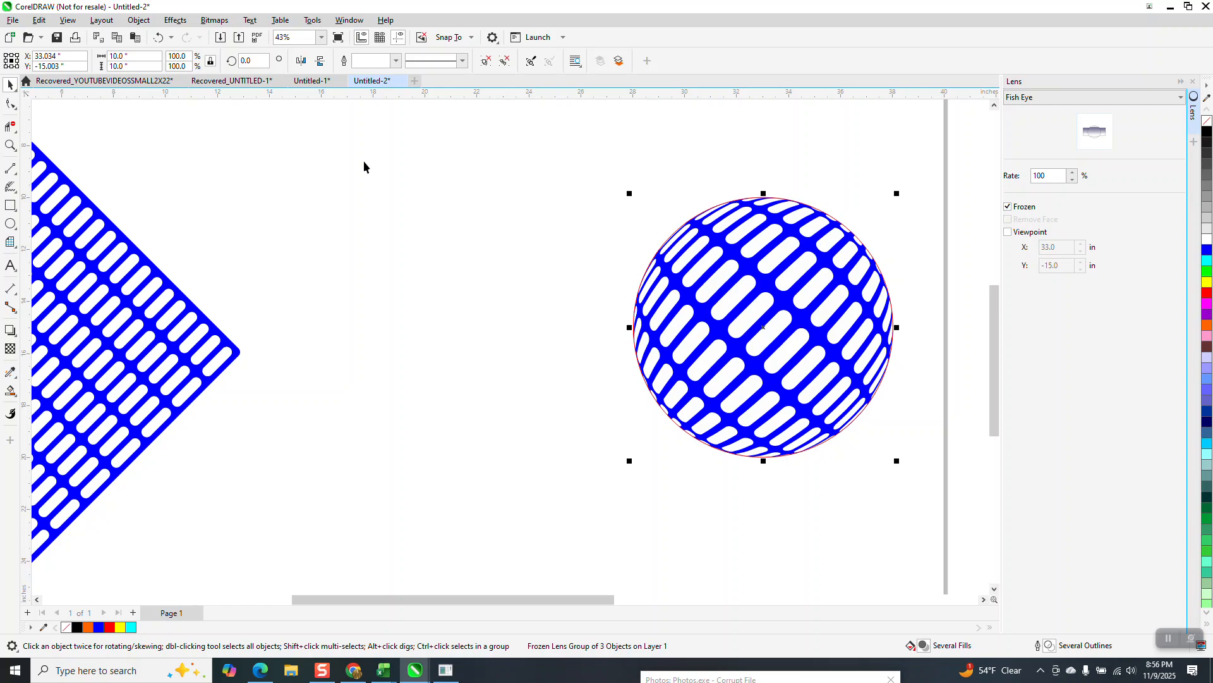
- Move the frozen lens group 10 inches left, off the flat round mesh piece
key(shift+Left)
key(shift+Left)
key(shift+Left)
key(shift+Left)
key(shift+Left)
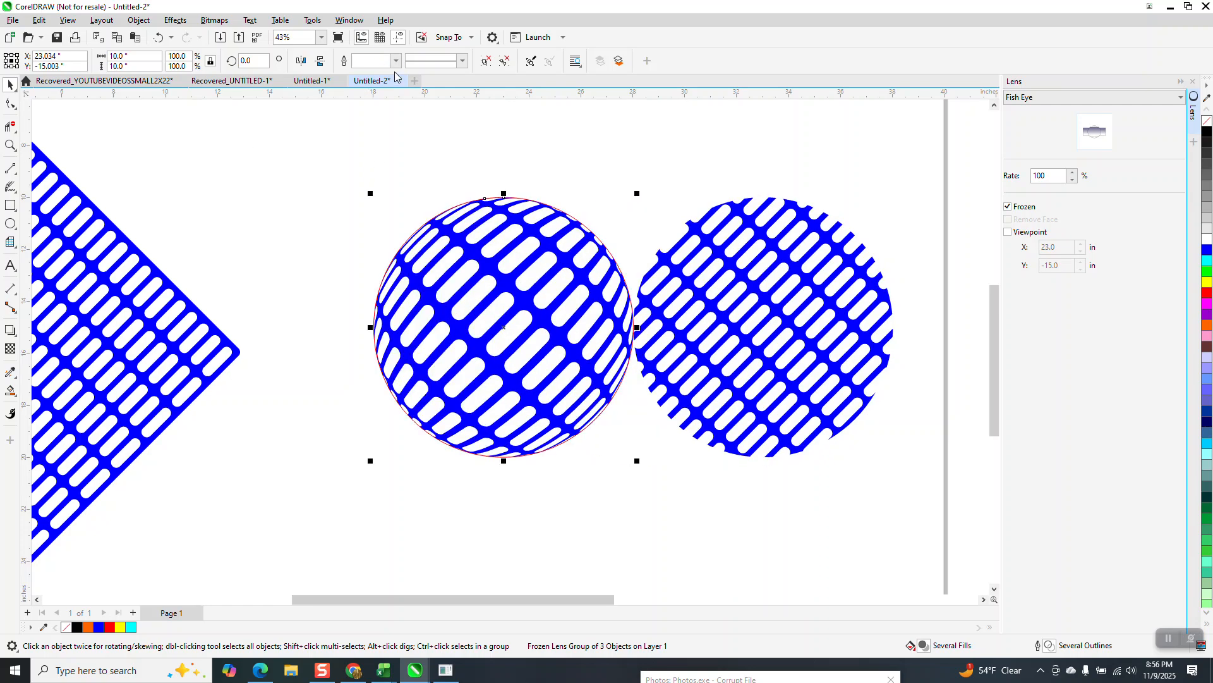
- Move the frozen Fish Eye lens group another 5 inches left and ungroup it
key(shift+Left)
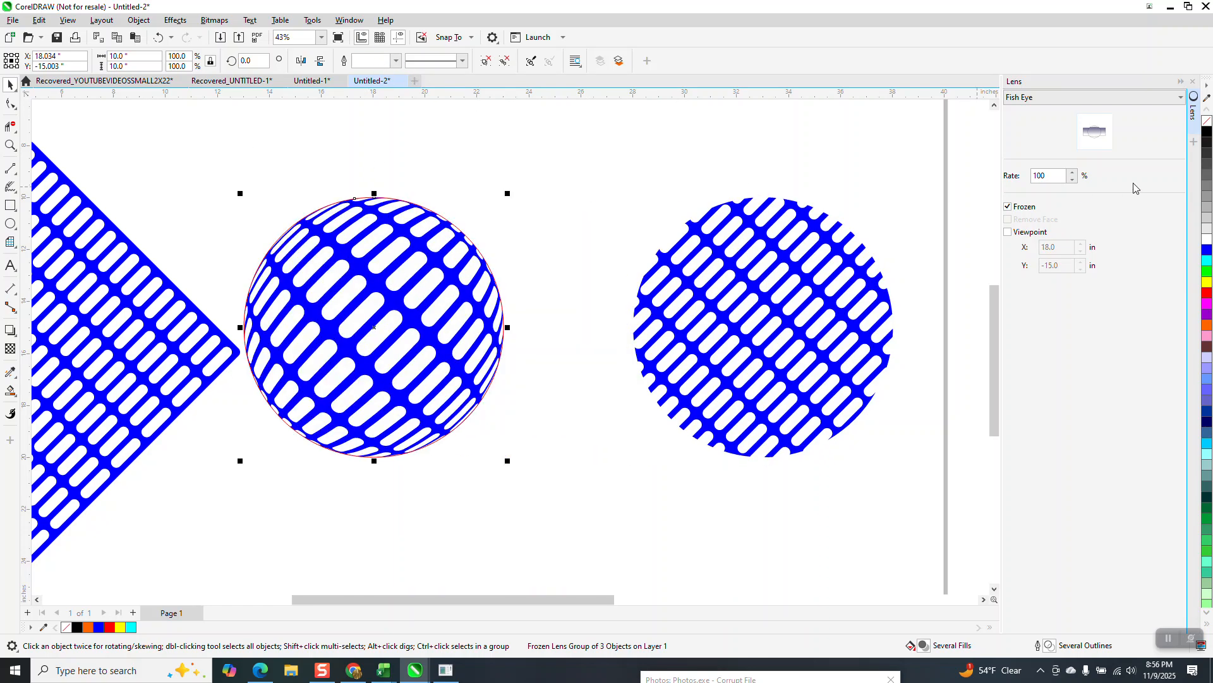
click(137, 20)
mouse_move(168, 237)
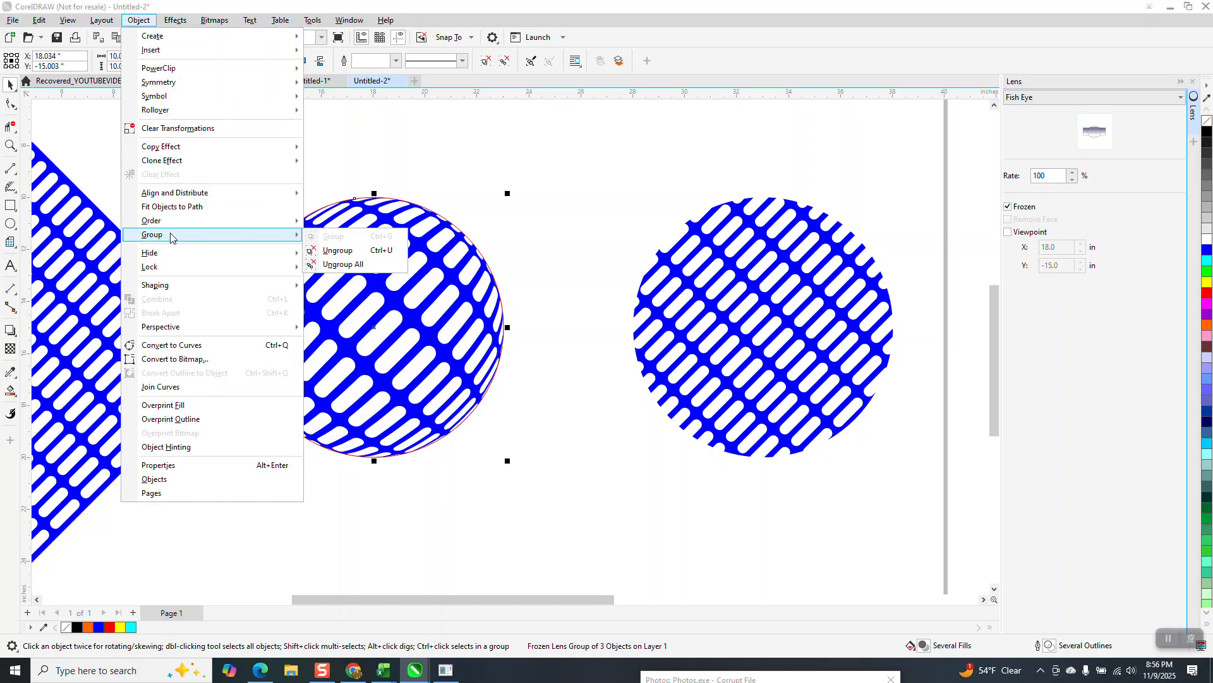
click(361, 248)
- Move the flat round mesh piece 5 inches right and the red circle outline 15 inches right, off the Fish Eye mesh
click(466, 236)
key(shift+Right)
click(711, 247)
key(shift+Right)
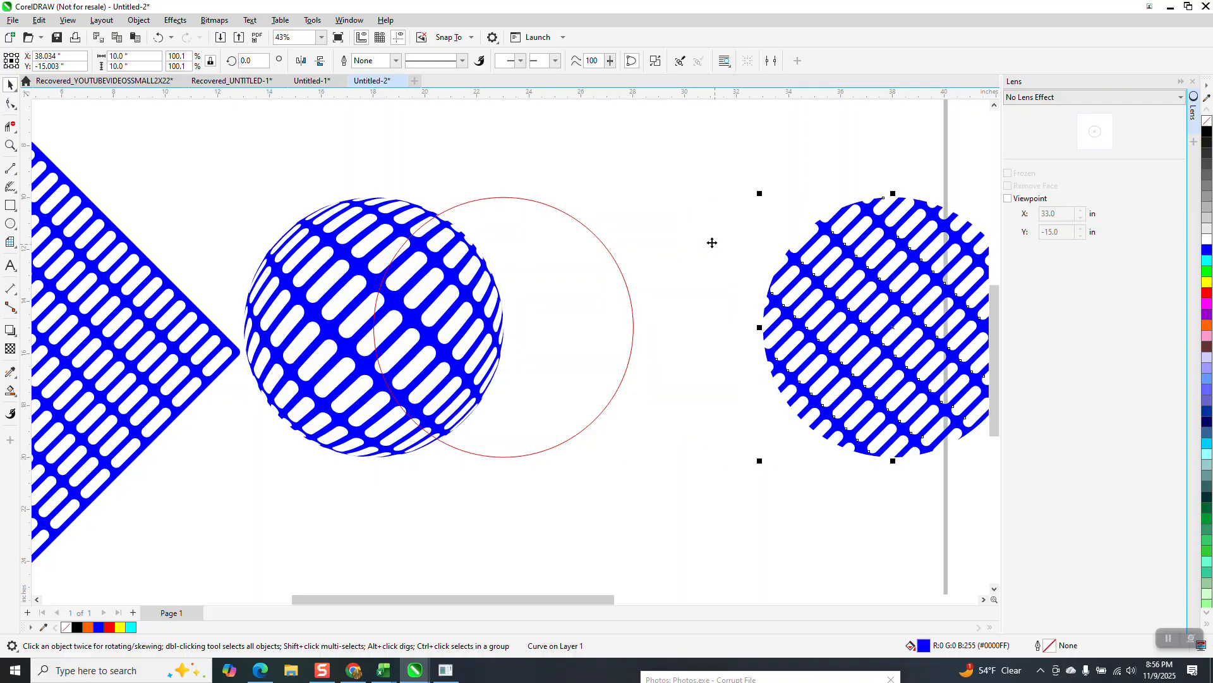
click(618, 297)
key(shift+Right)
key(shift+Right)
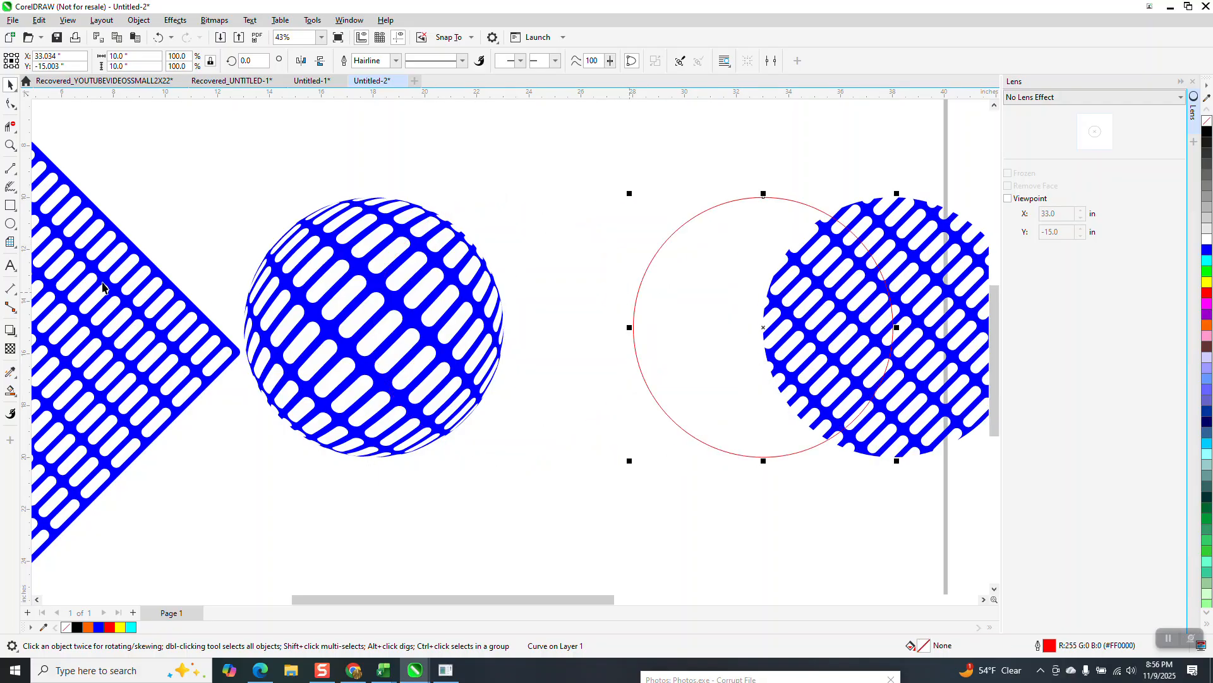
- Draw a yellow-filled rectangle about 12.5 by 11.8 inches around the Fish Eye mesh and send it to the back of the page
click(10, 205)
drag(220, 177, 543, 483)
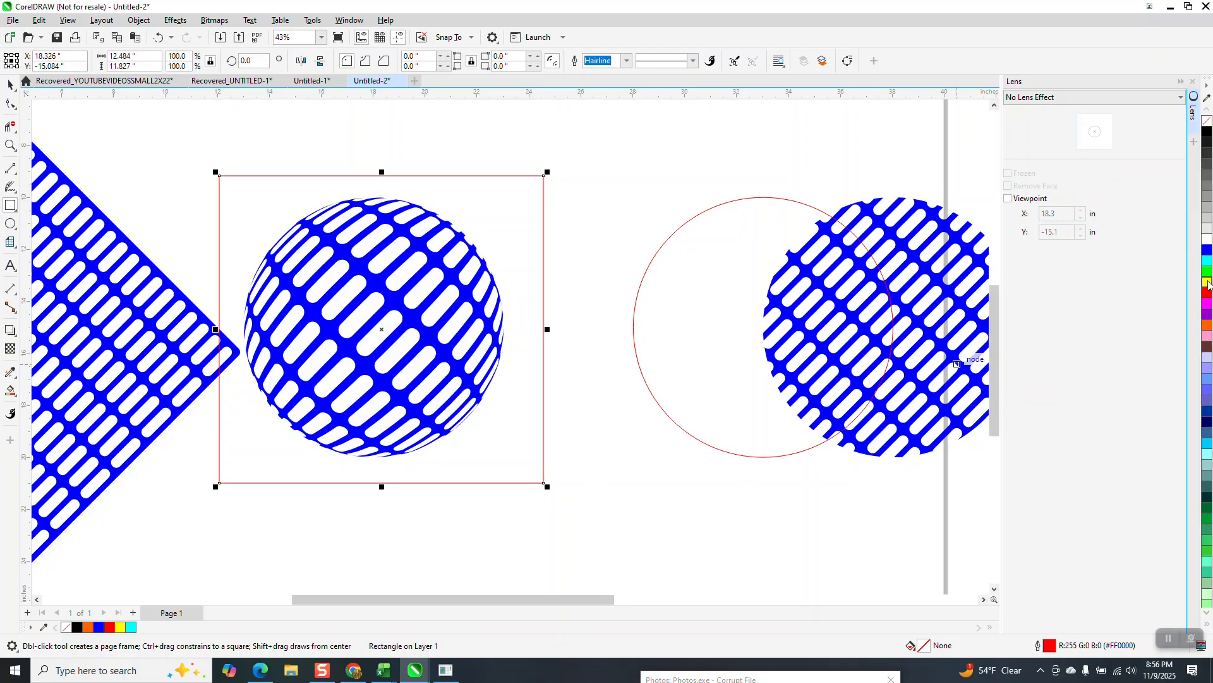
click(1207, 282)
click(139, 20)
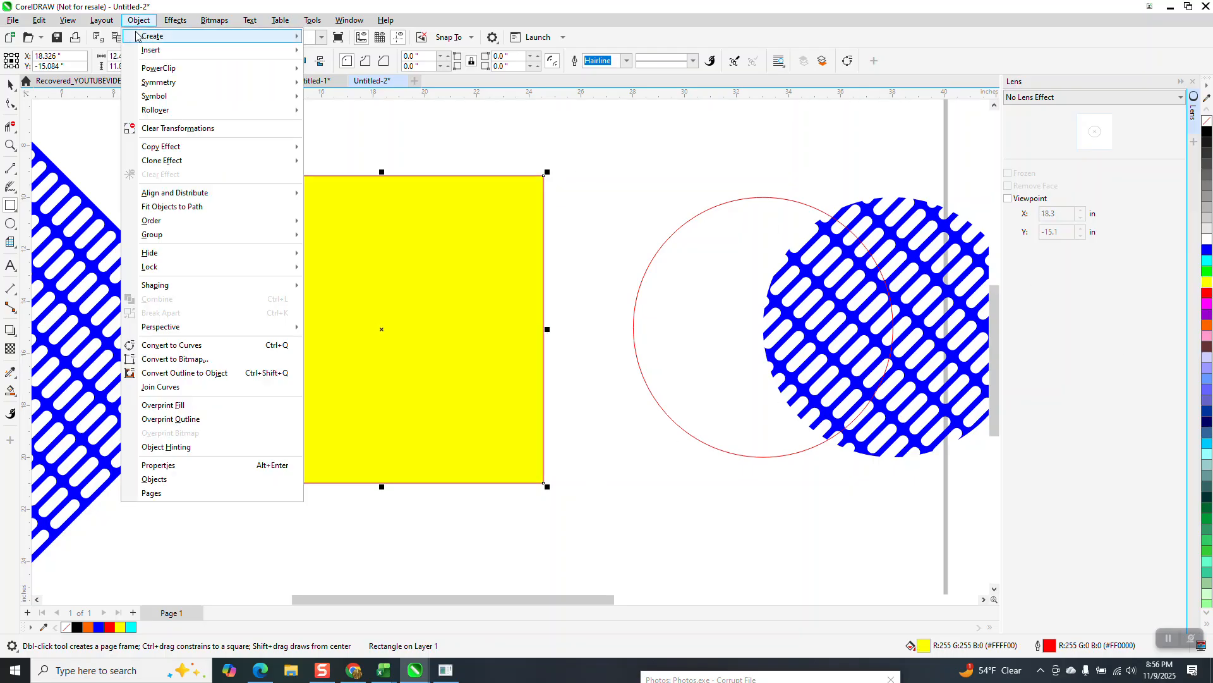
mouse_move(189, 221)
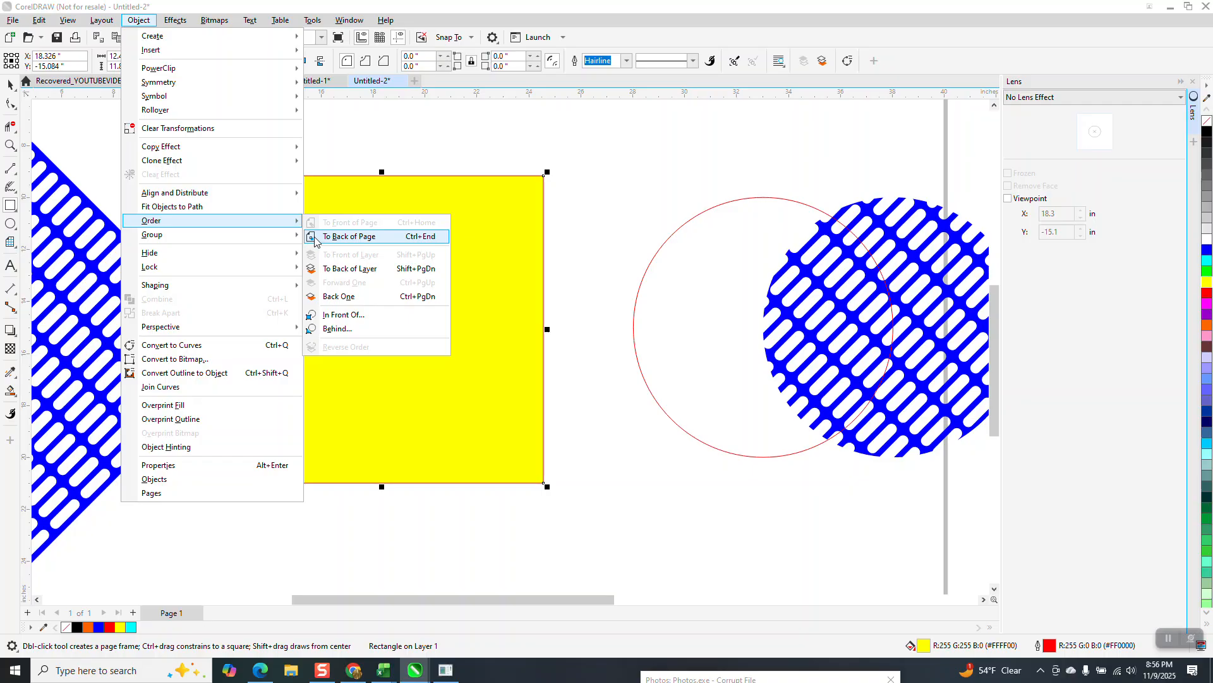
click(349, 237)
click(10, 85)
click(351, 139)
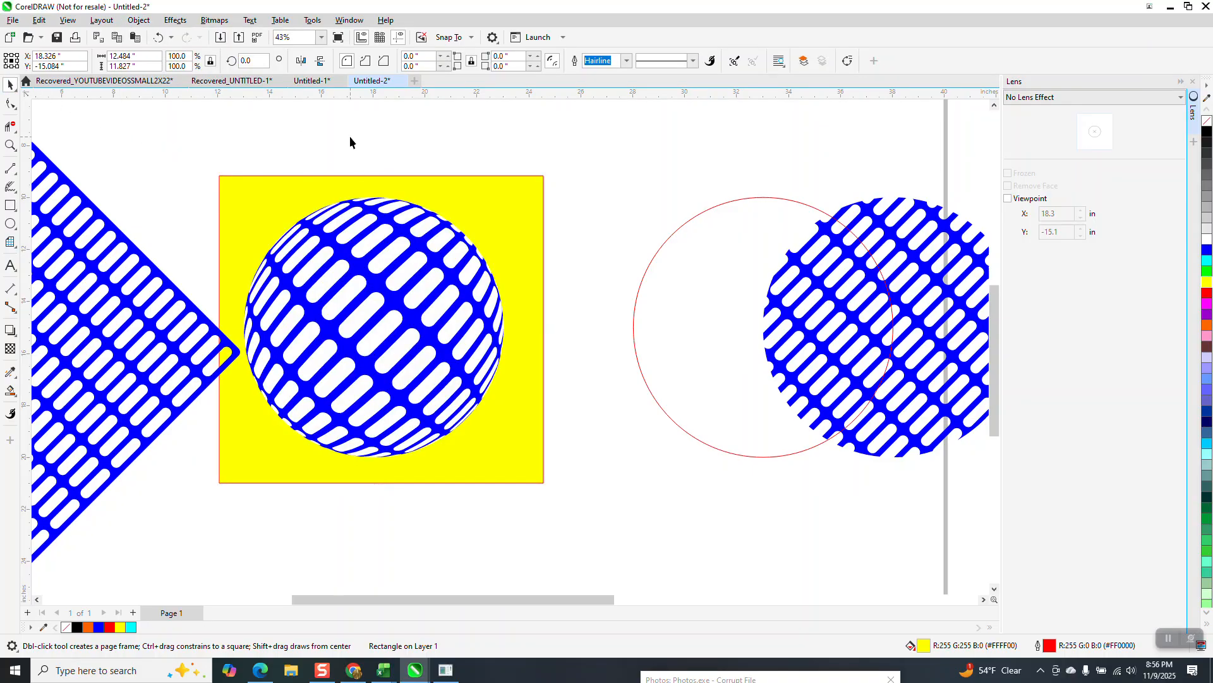
- Try to break the blue Fish Eye mesh curve apart
click(378, 221)
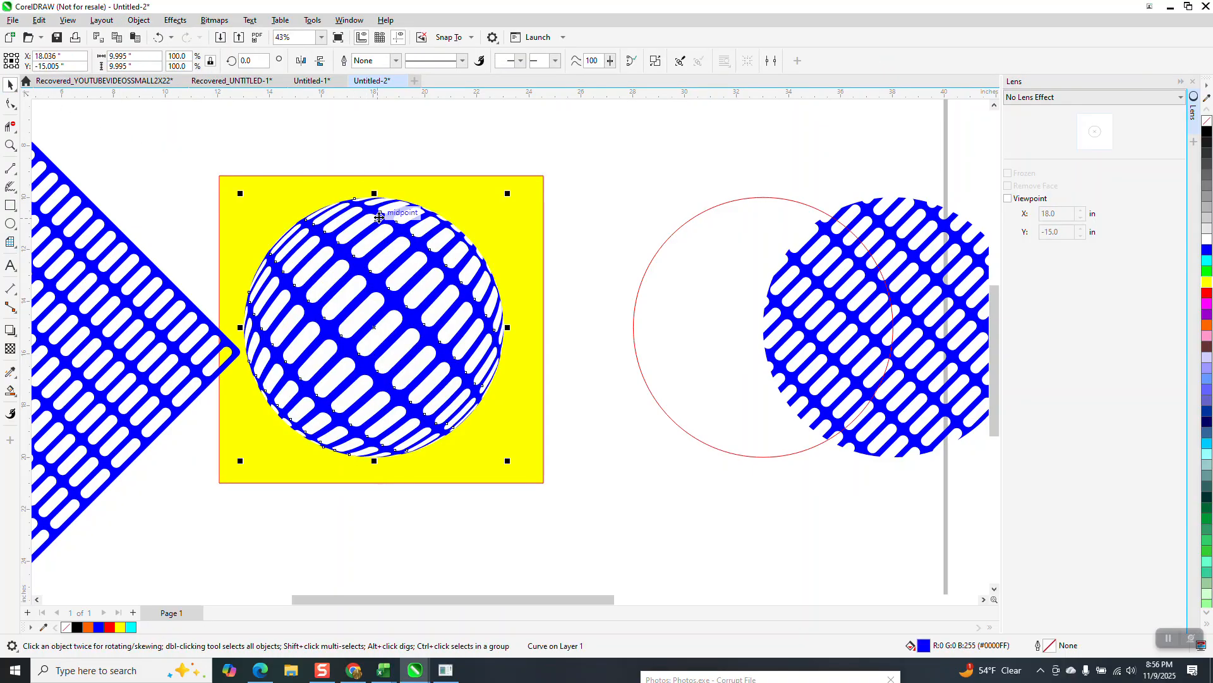
click(138, 19)
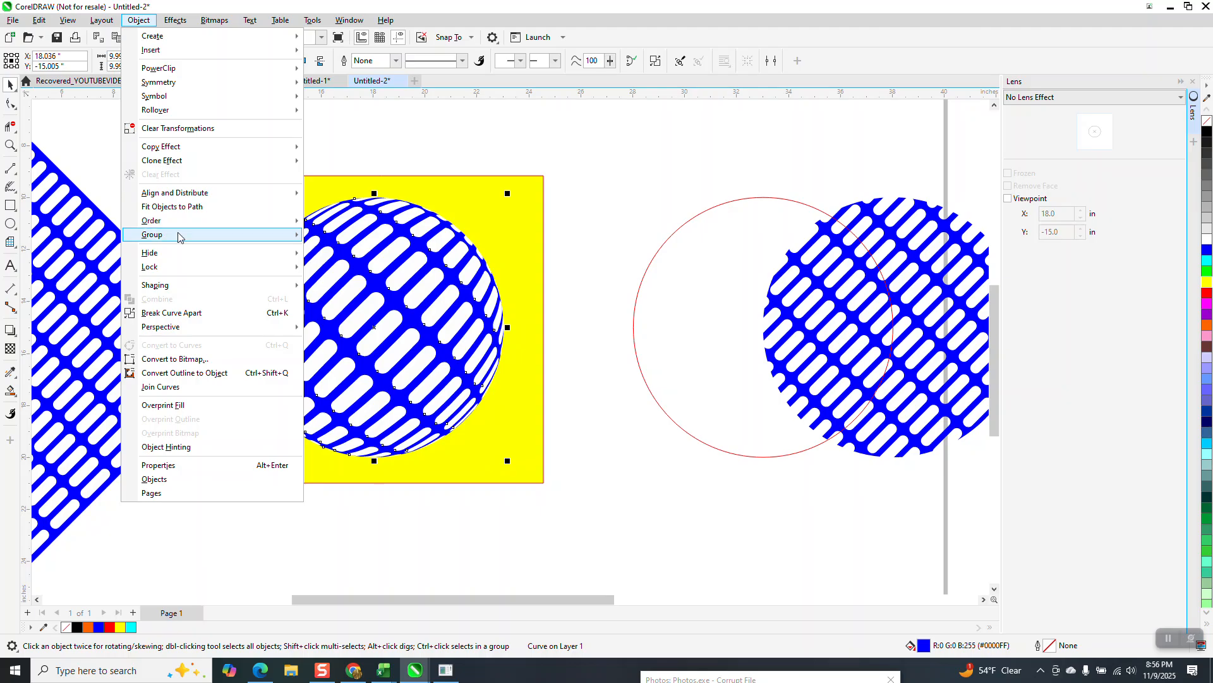
click(205, 316)
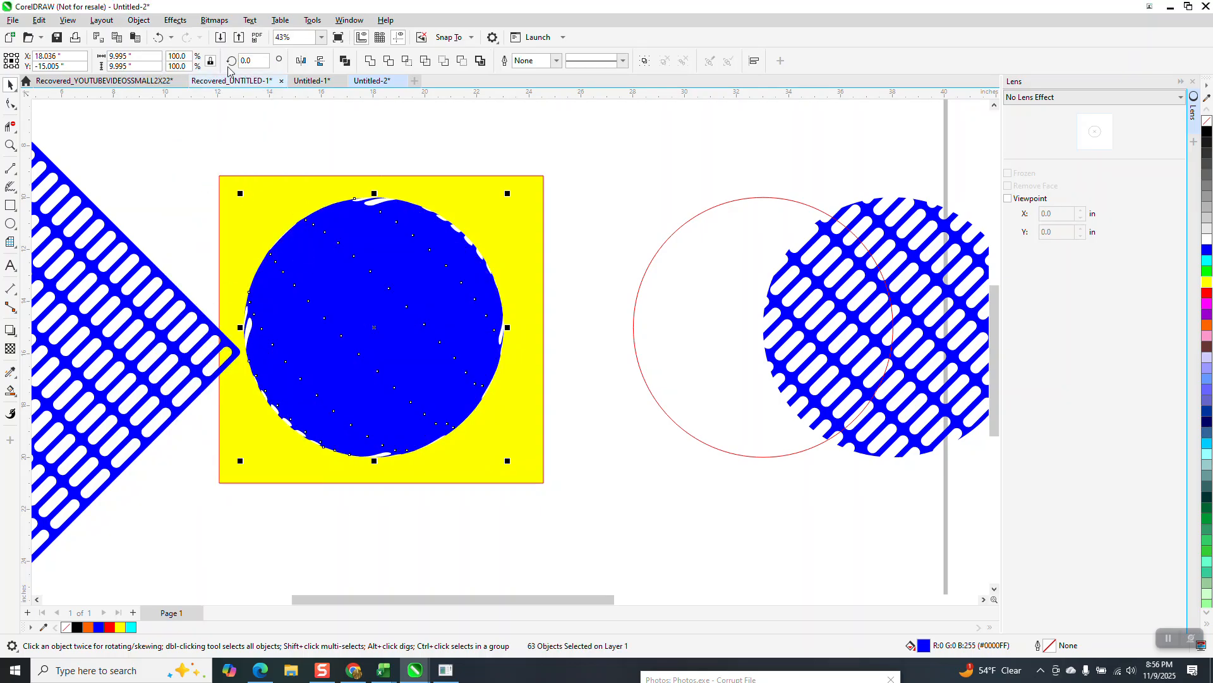
click(161, 37)
- Delete the white-filled curve behind the slots of the blue Fish Eye mesh
drag(217, 164, 519, 478)
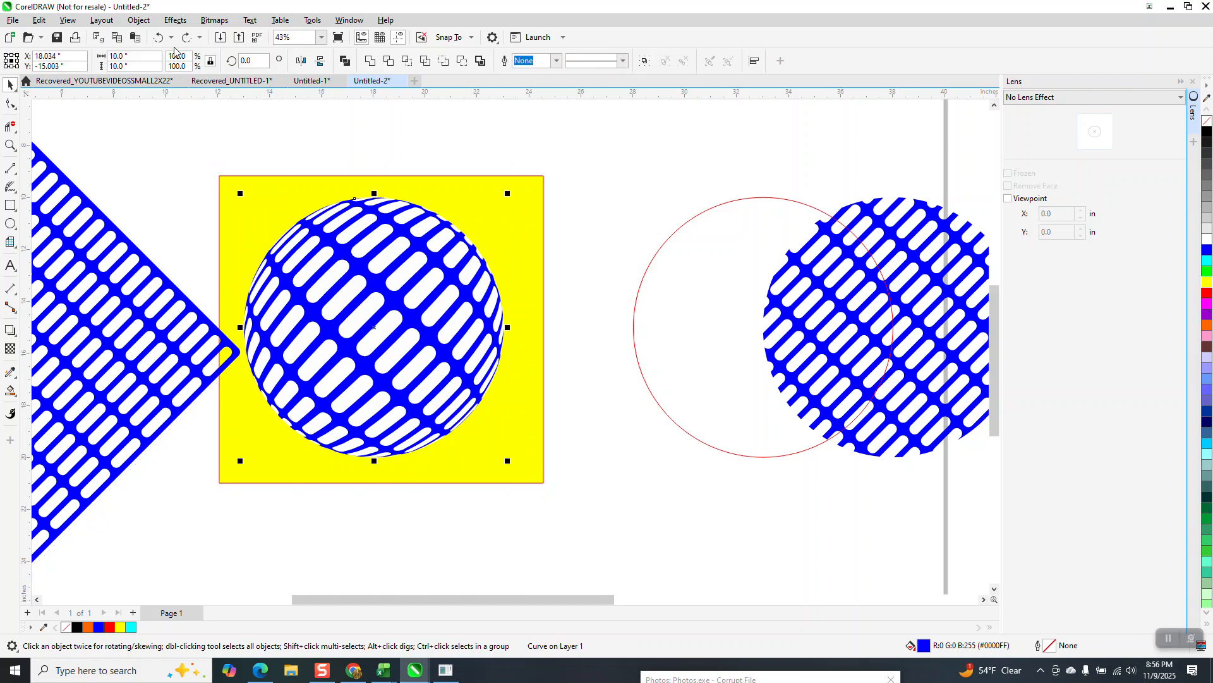
click(139, 19)
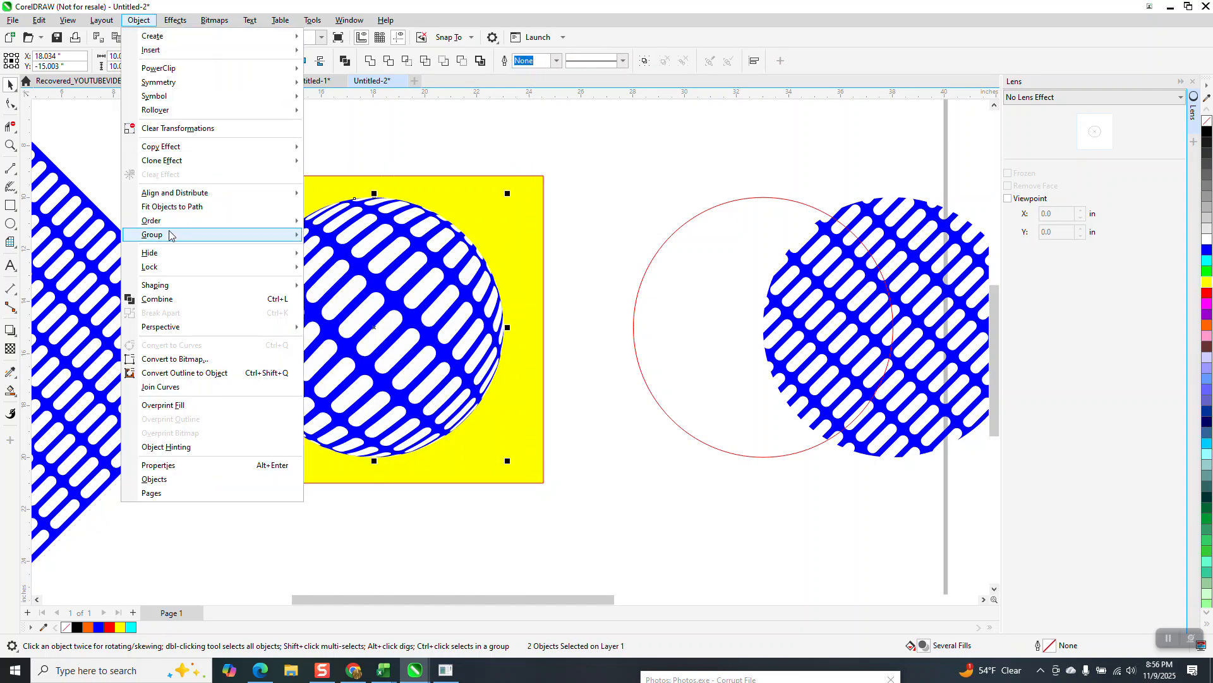
mouse_move(169, 235)
click(423, 139)
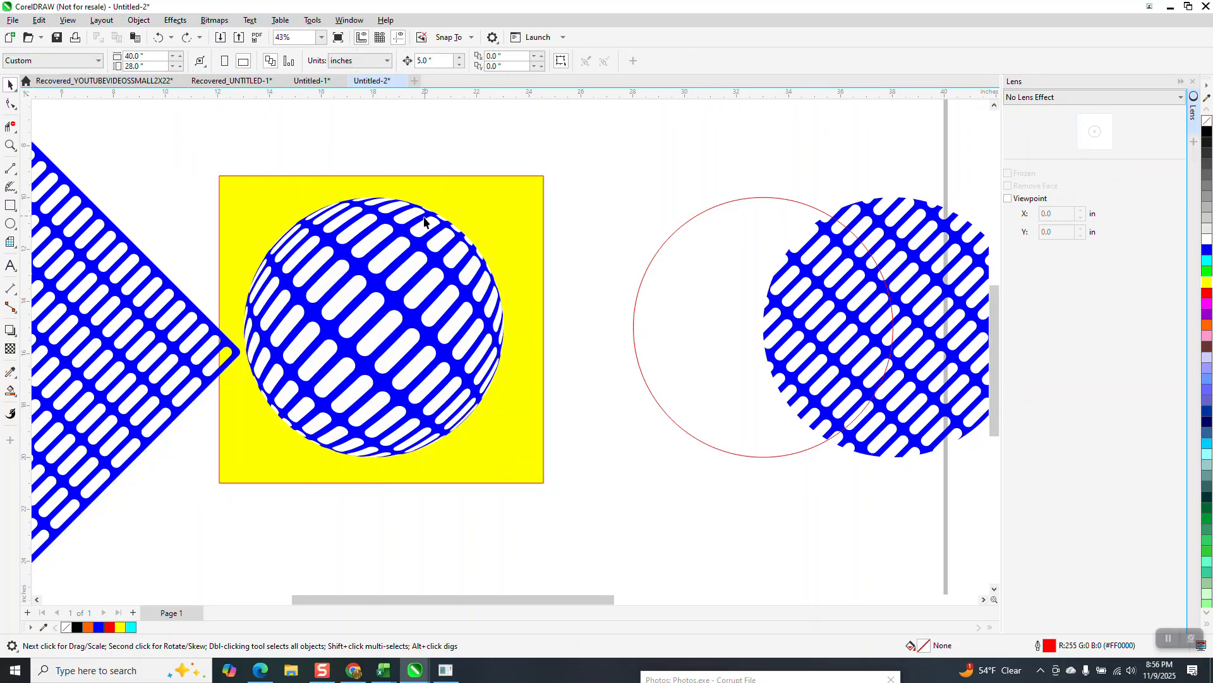
click(427, 227)
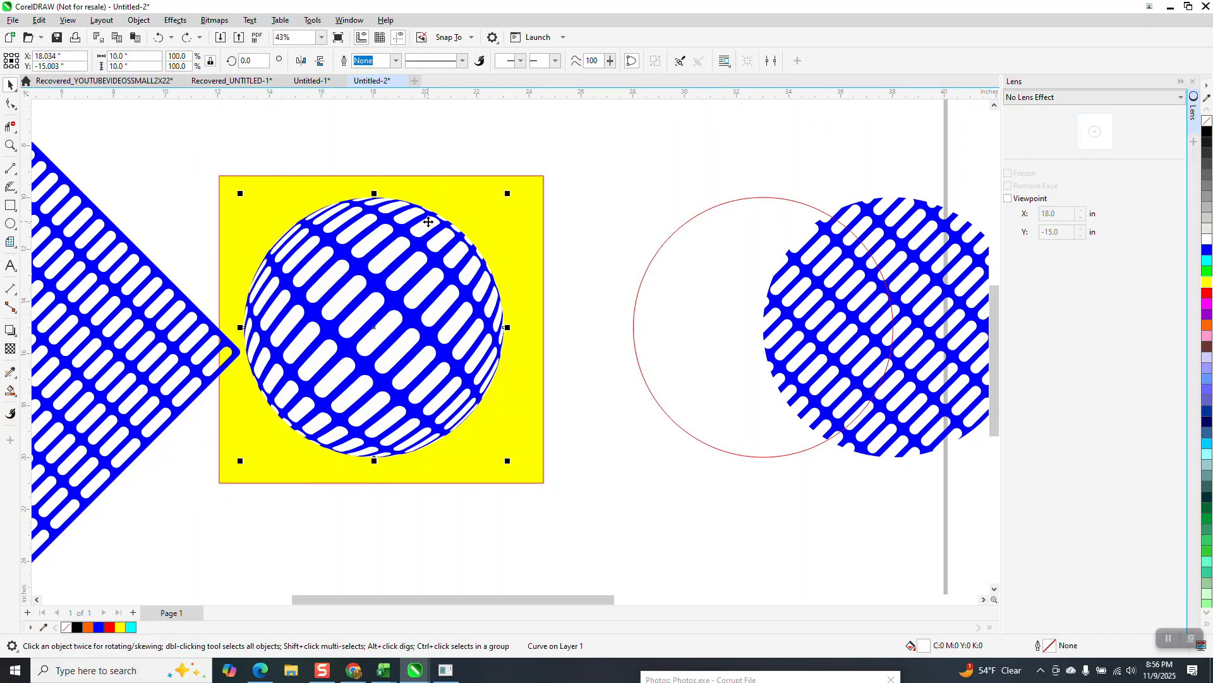
key(Delete)
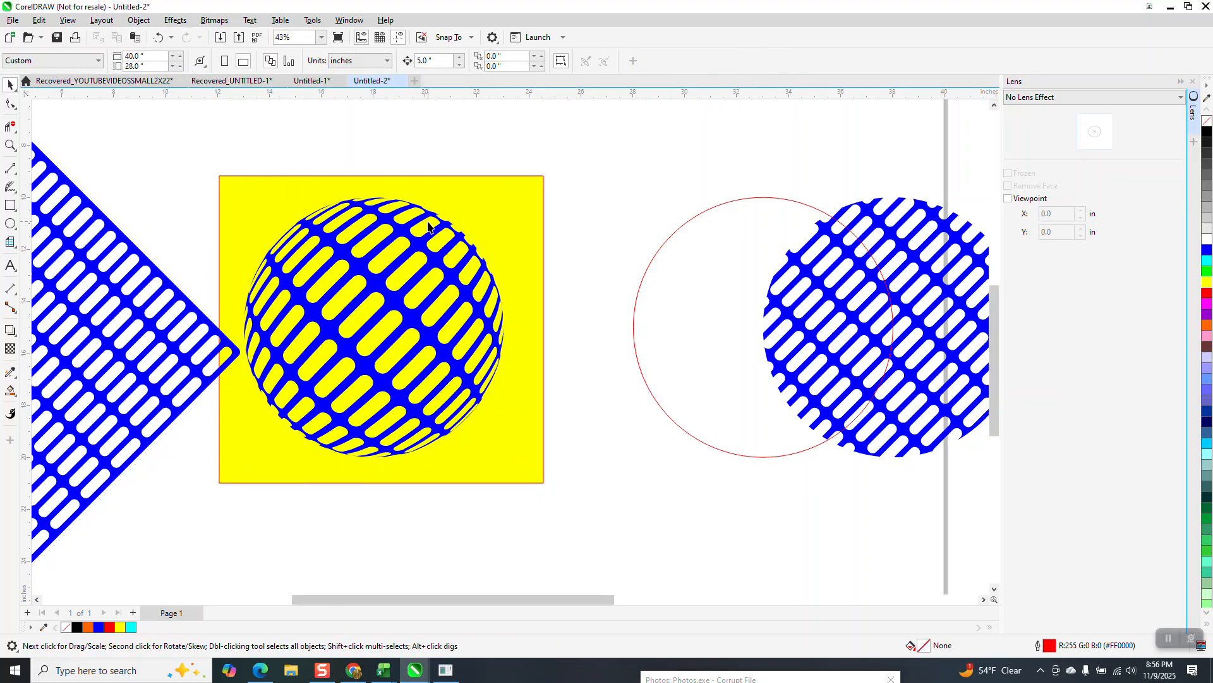
- Move the yellow rectangle out from behind the Fish Eye mesh and delete it
click(652, 288)
scroll(883, 303, right, 3)
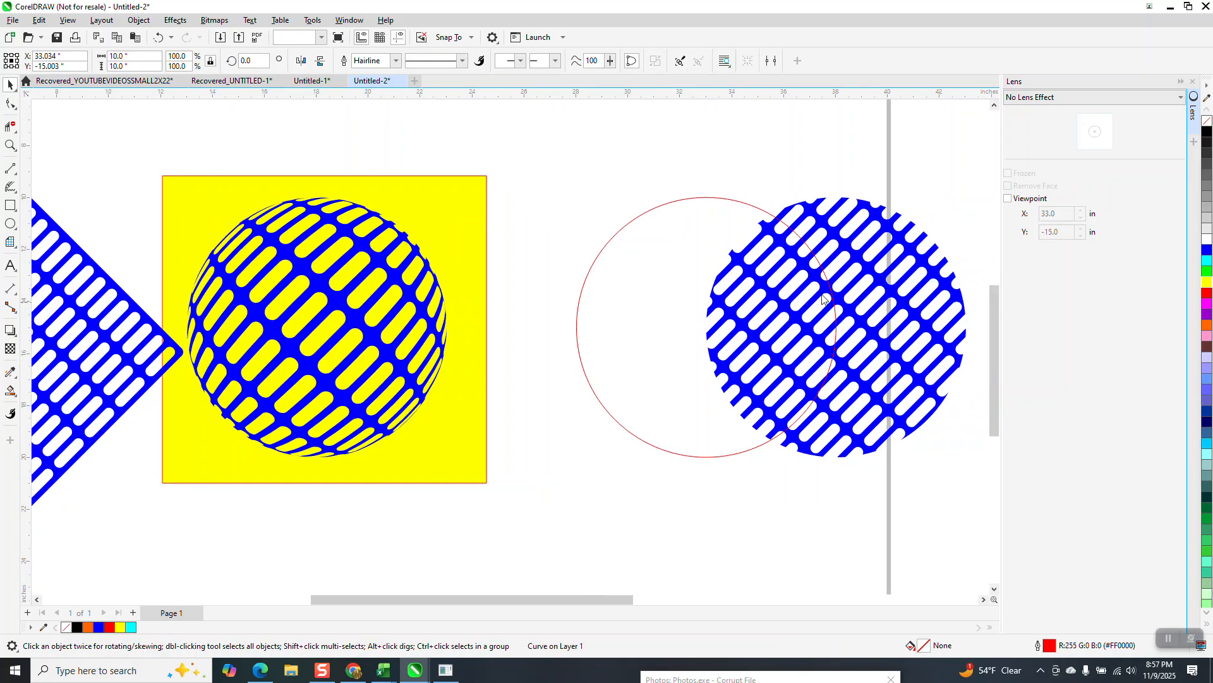
click(509, 237)
drag(465, 237, 520, 501)
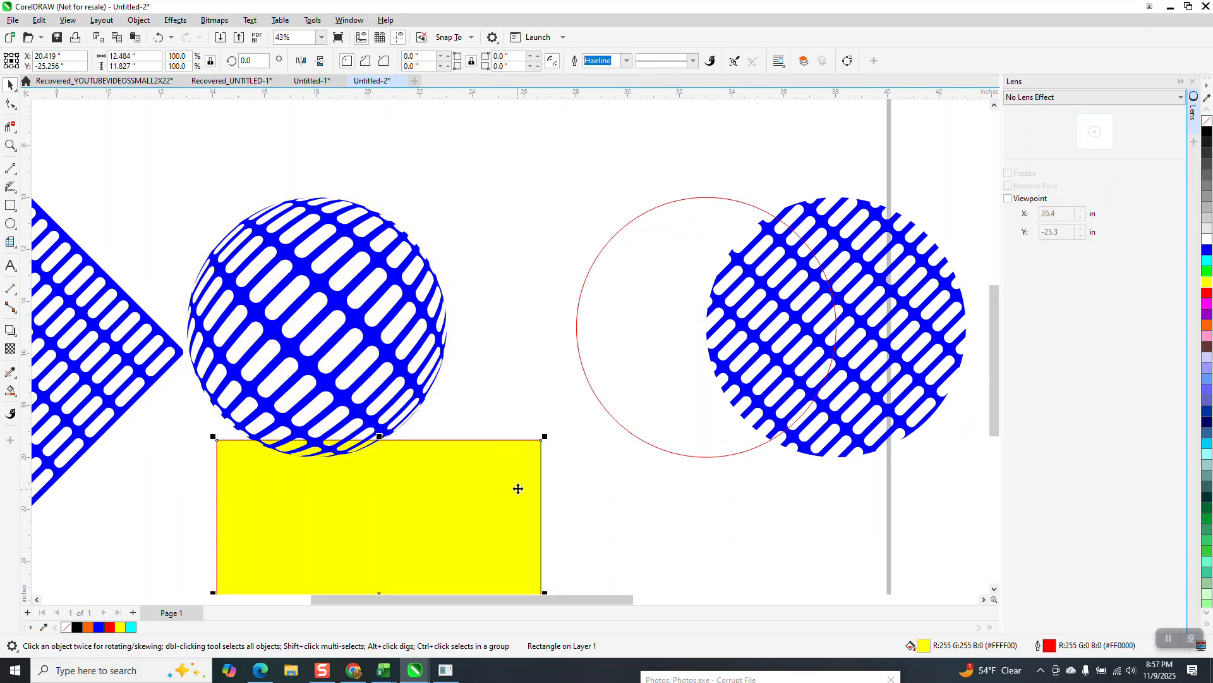
key(Delete)
- Move the red circle about 4 inches left beside the Fish Eye mesh, fill it black and remove its outline
drag(604, 371, 497, 383)
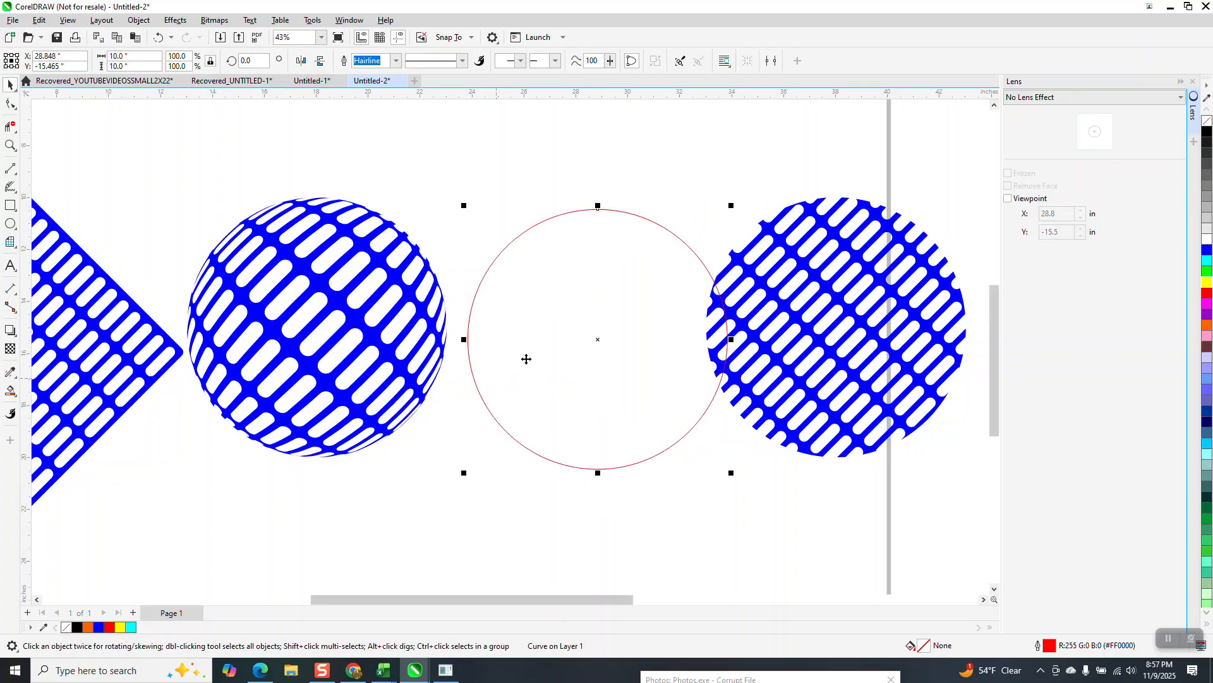
click(1208, 132)
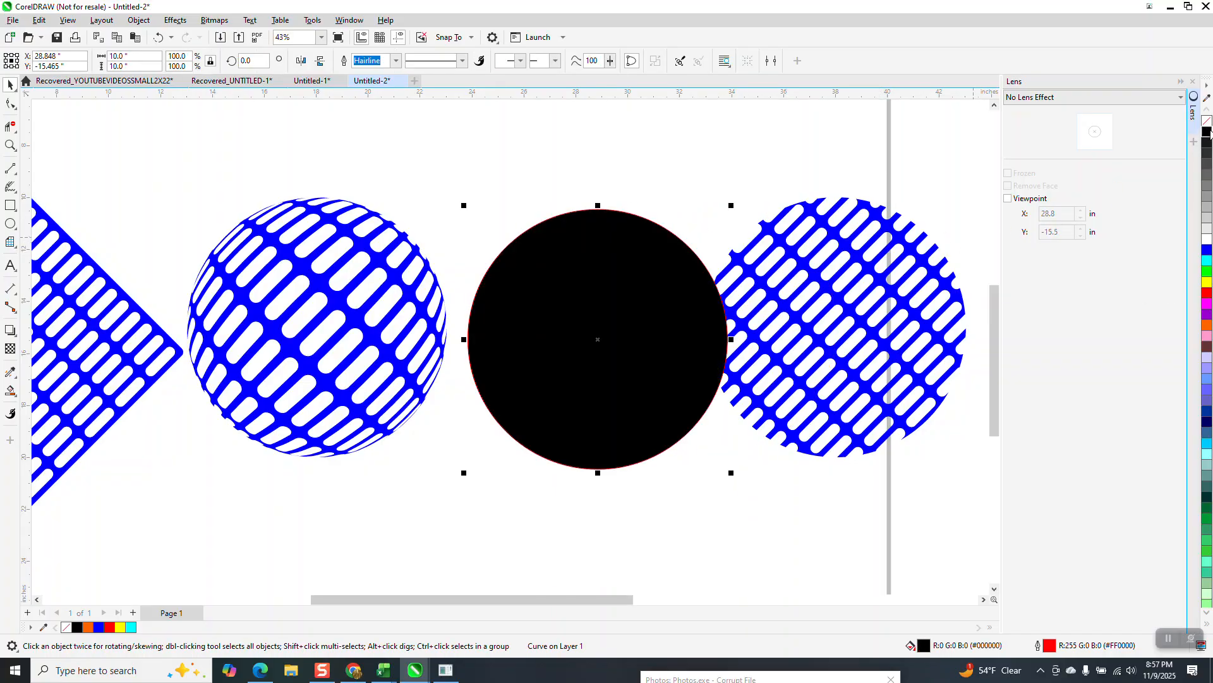
right_click(1208, 122)
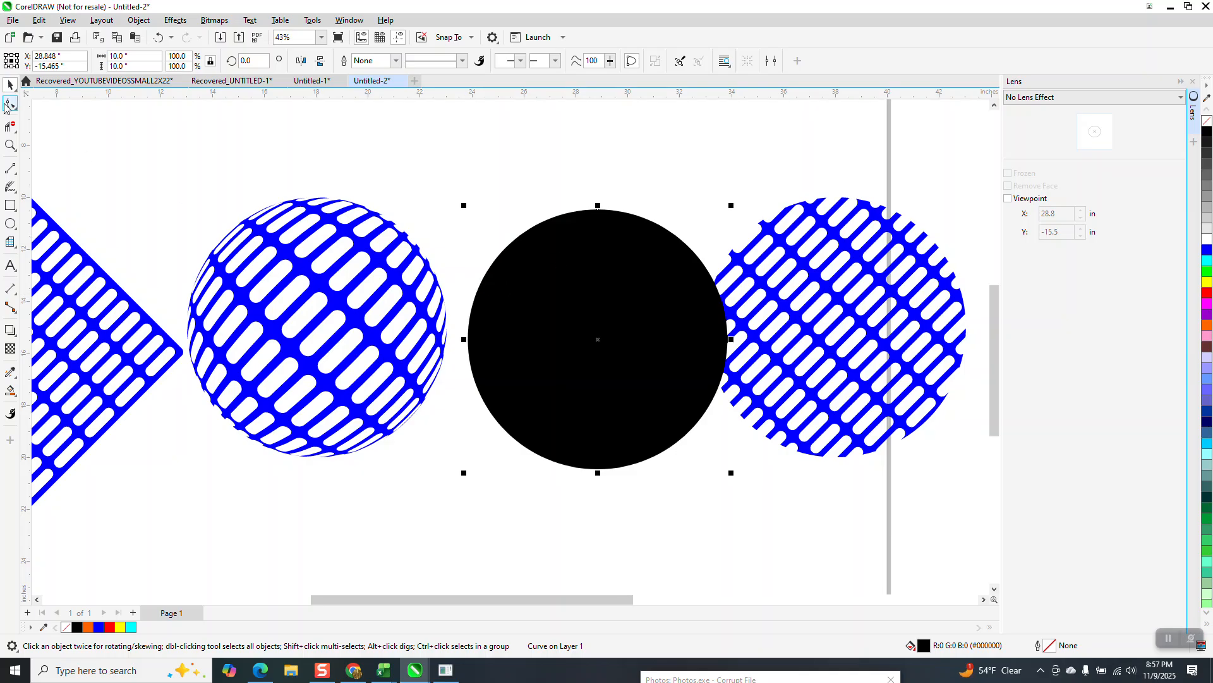
- Align the black circle over the Fish Eye mesh by their horizontal and vertical centers
drag(126, 160, 760, 525)
key(e)
key(c)
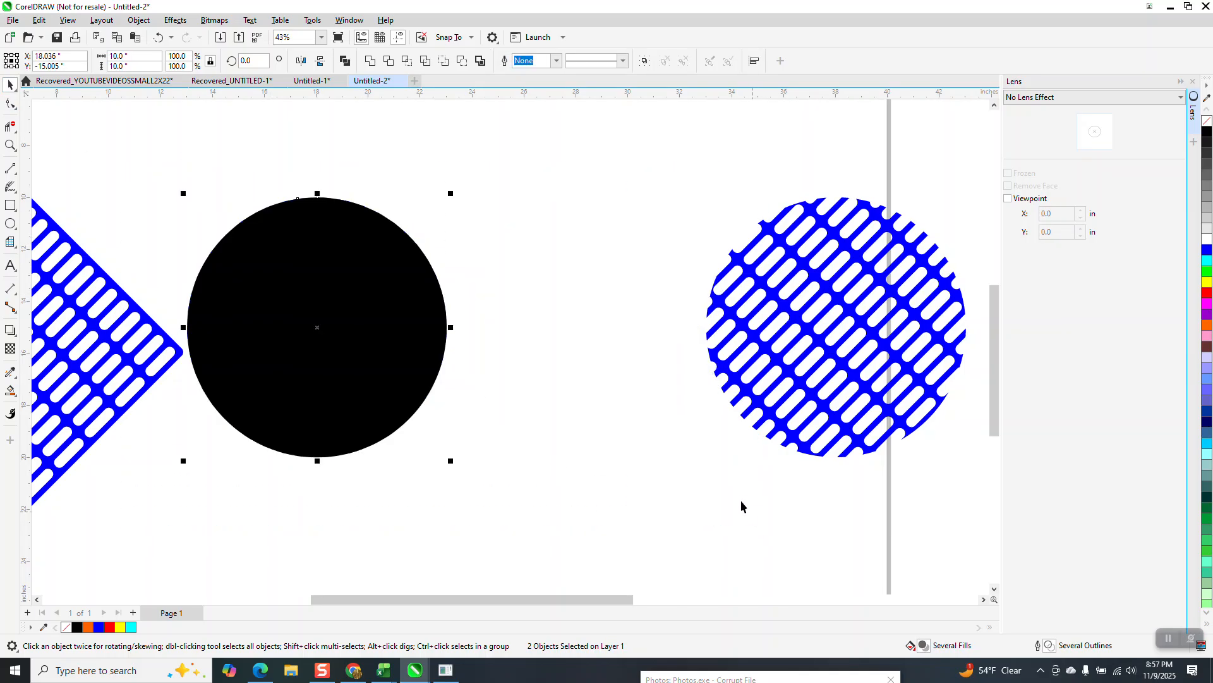
scroll(464, 344, down, 1)
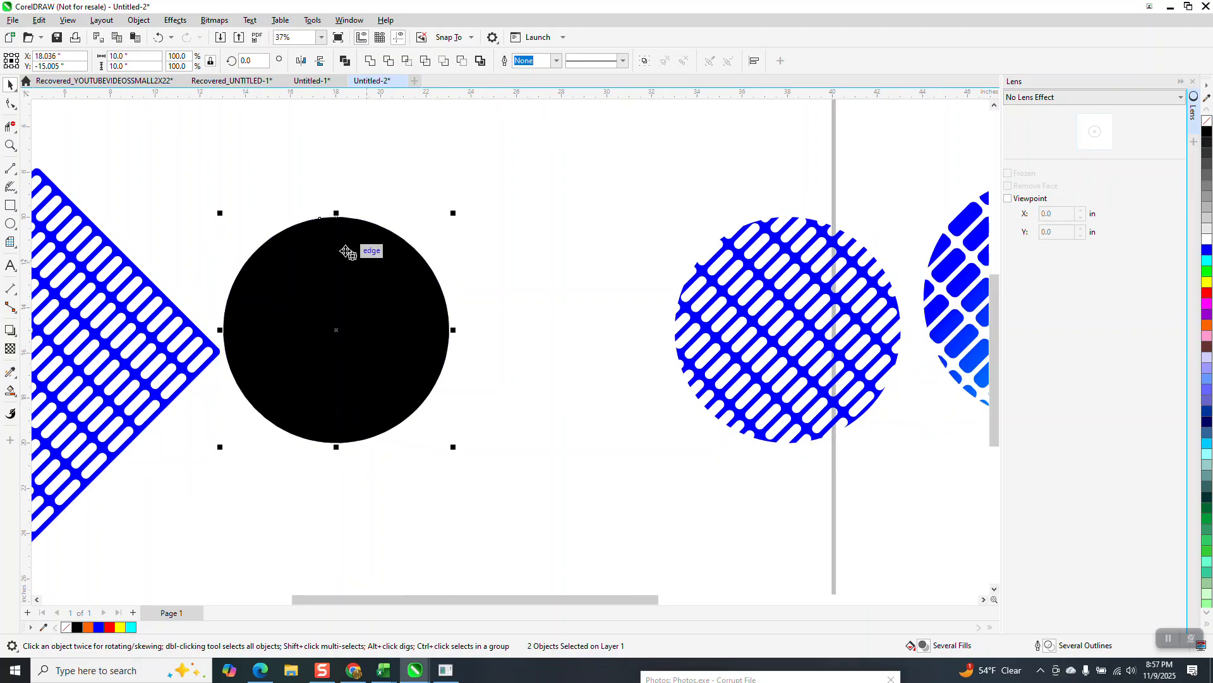
click(140, 21)
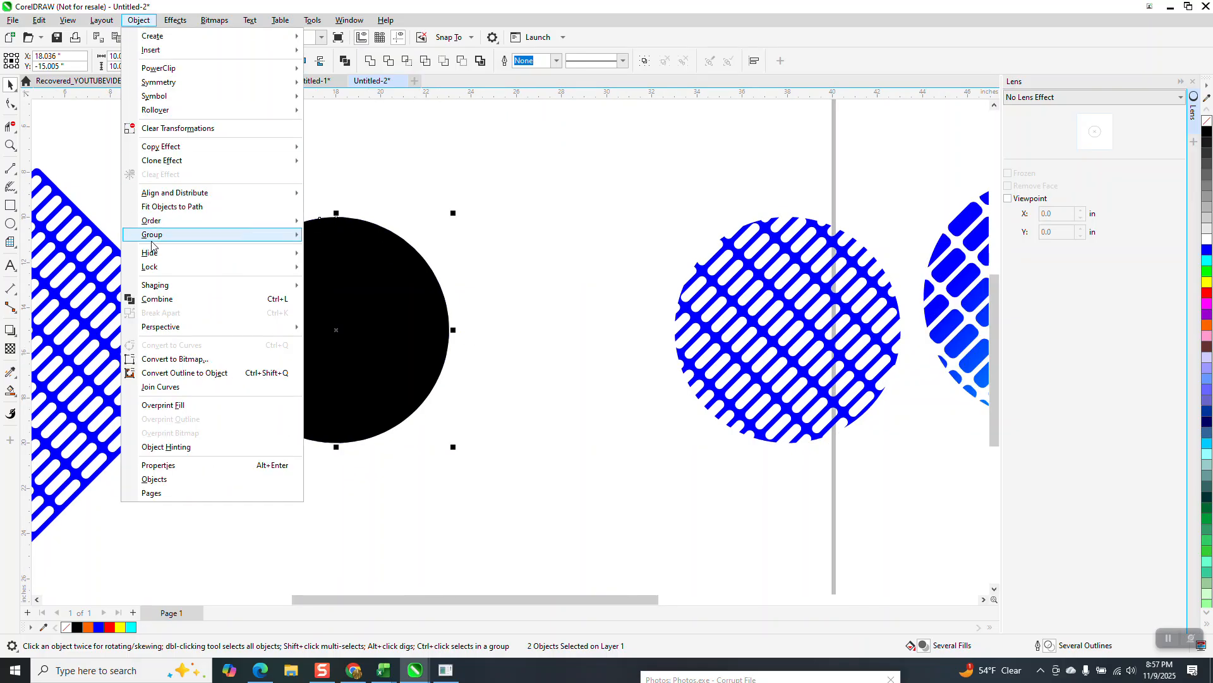
click(354, 236)
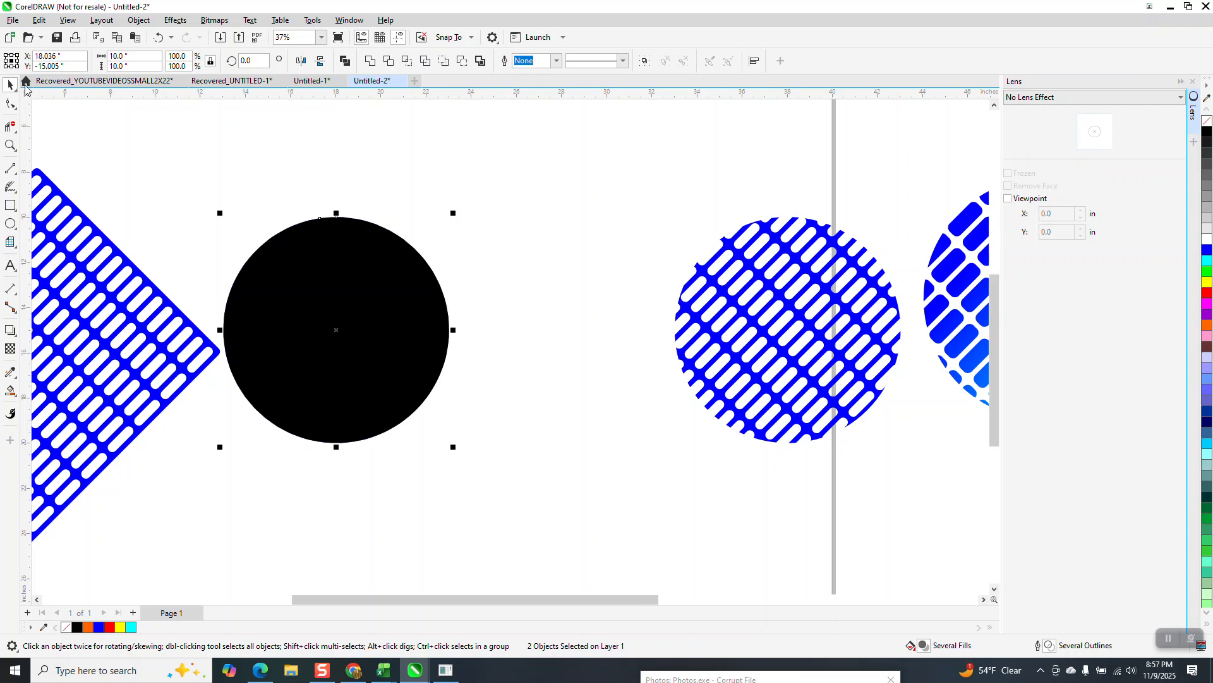
- Move the black circle partly off the Fish Eye mesh and send it to the back of the page
drag(359, 249, 438, 265)
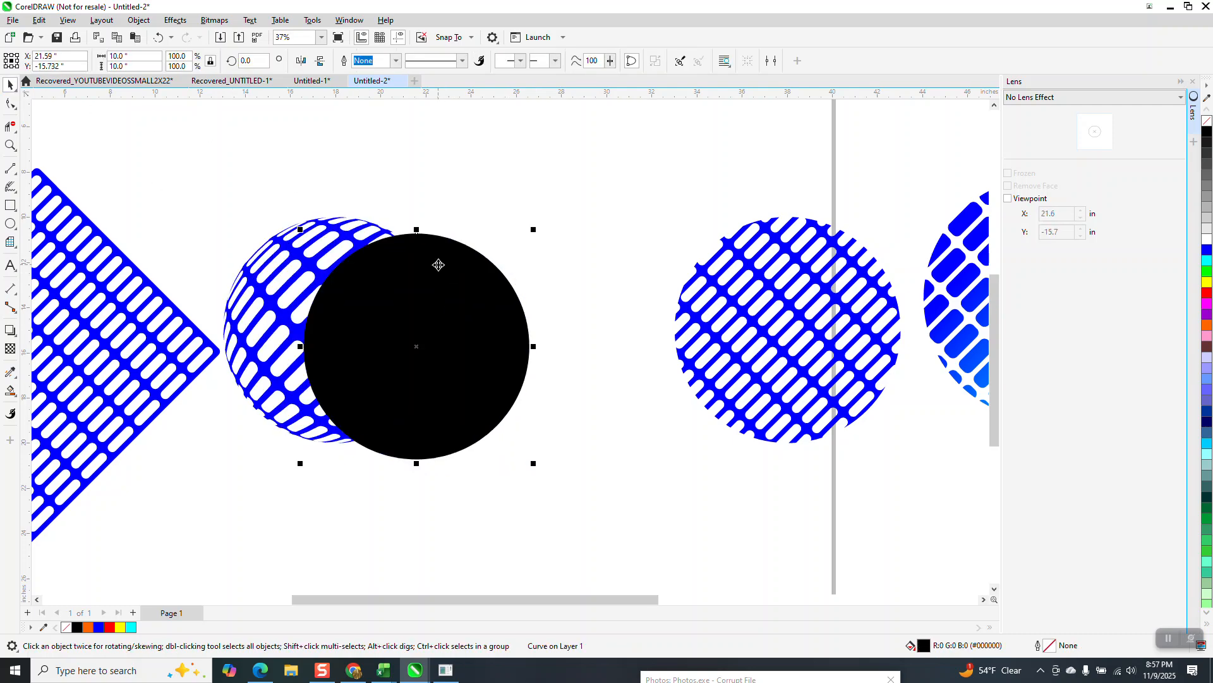
click(456, 276)
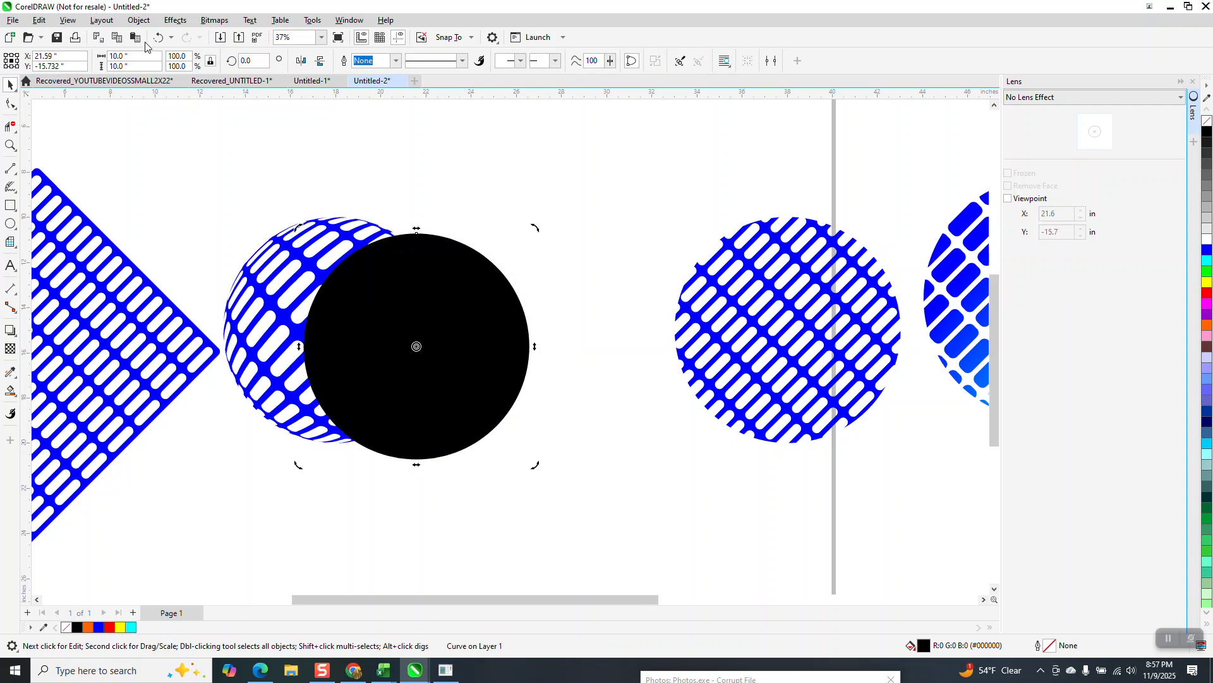
click(138, 19)
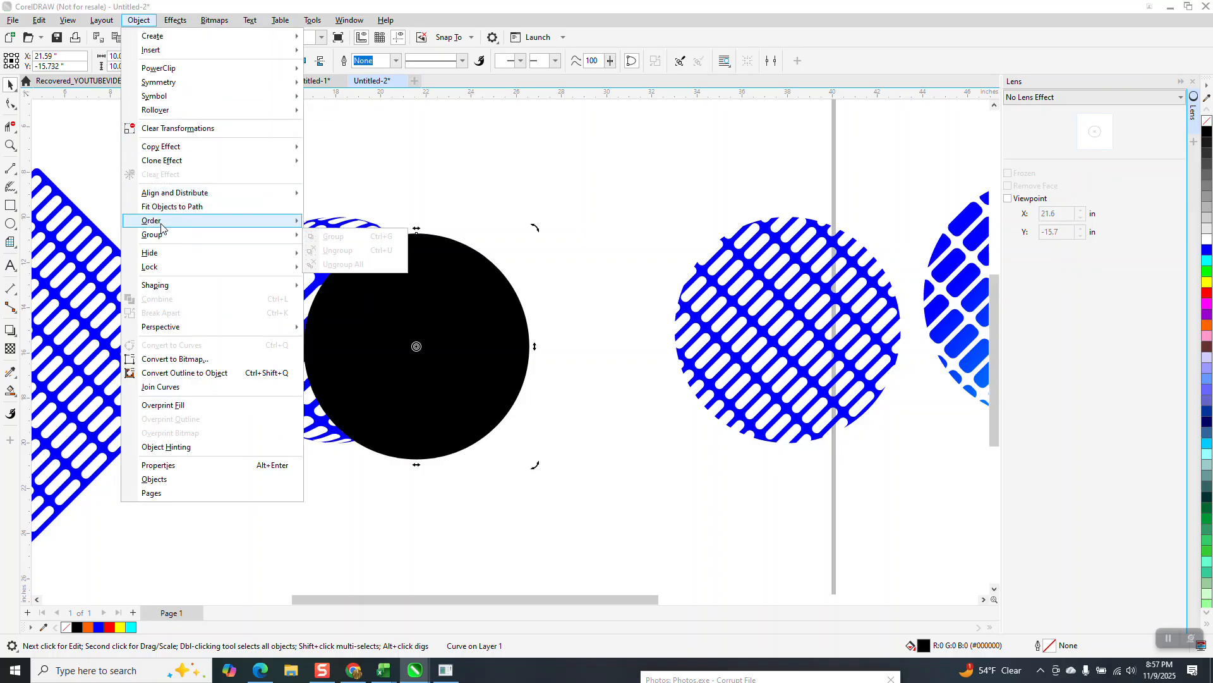
mouse_move(162, 226)
click(348, 236)
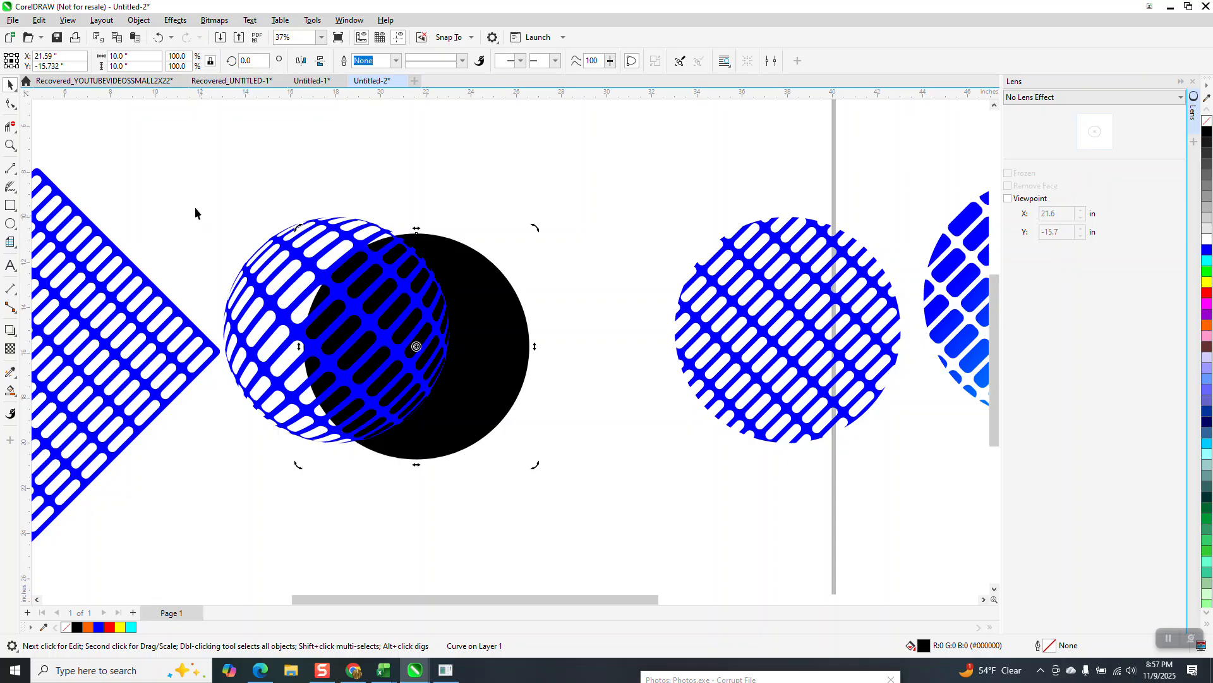
- Center the Fish Eye mesh horizontally and vertically on the black circle behind it
drag(190, 201, 644, 513)
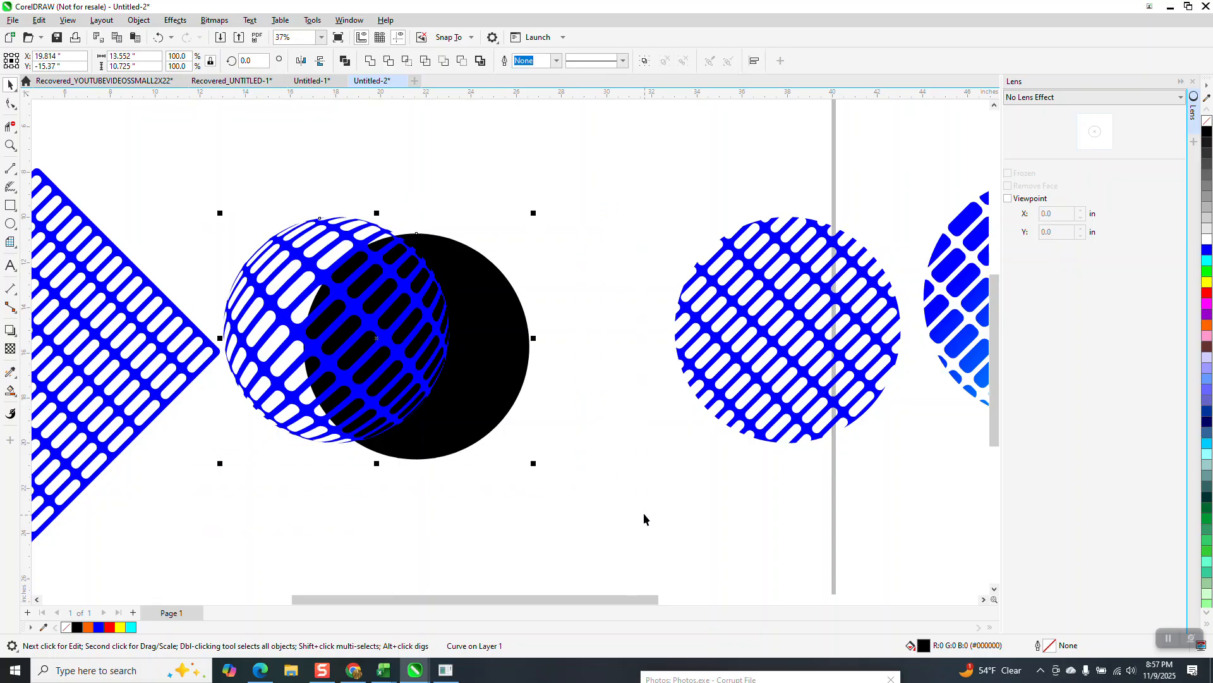
key(c)
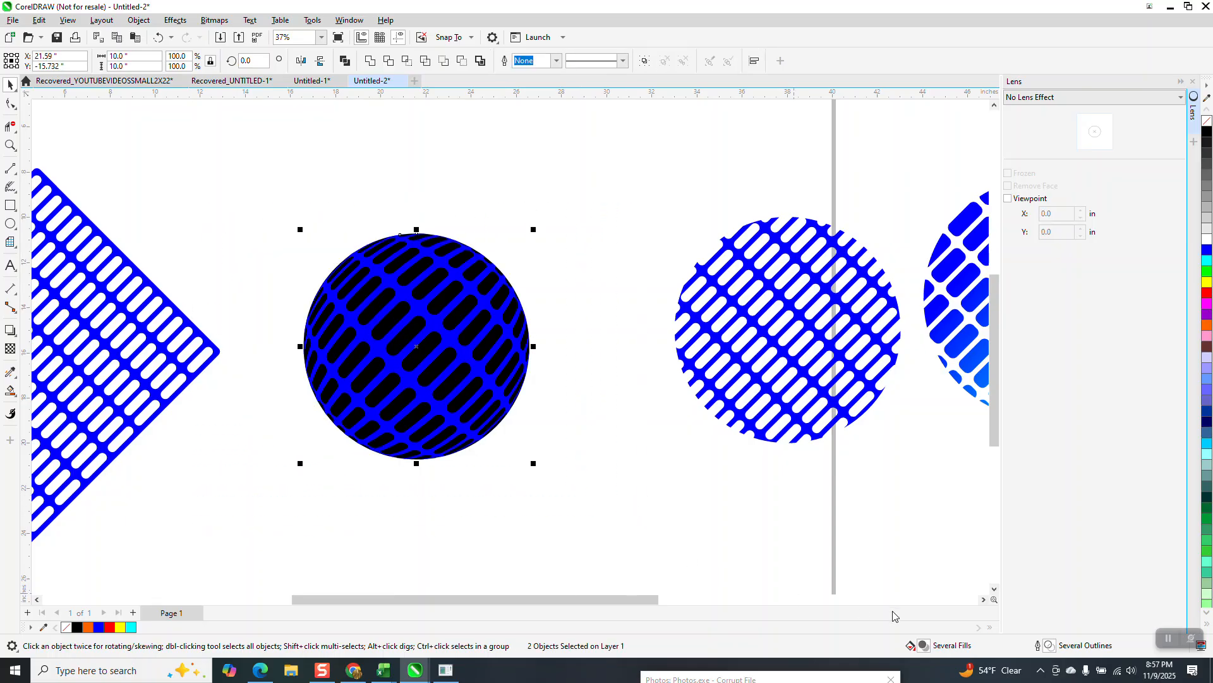
click(727, 543)
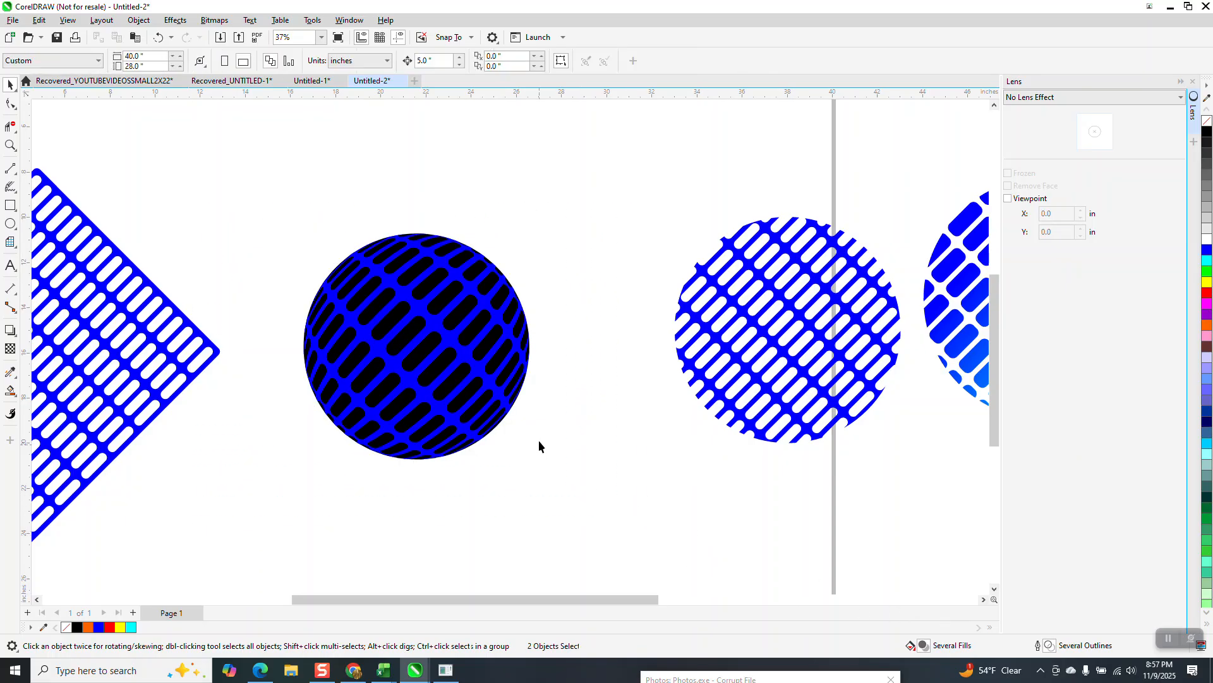
- Apply a black-to-white fountain fill to the circle behind the mesh, running horizontally from near its center toward its right edge
click(497, 367)
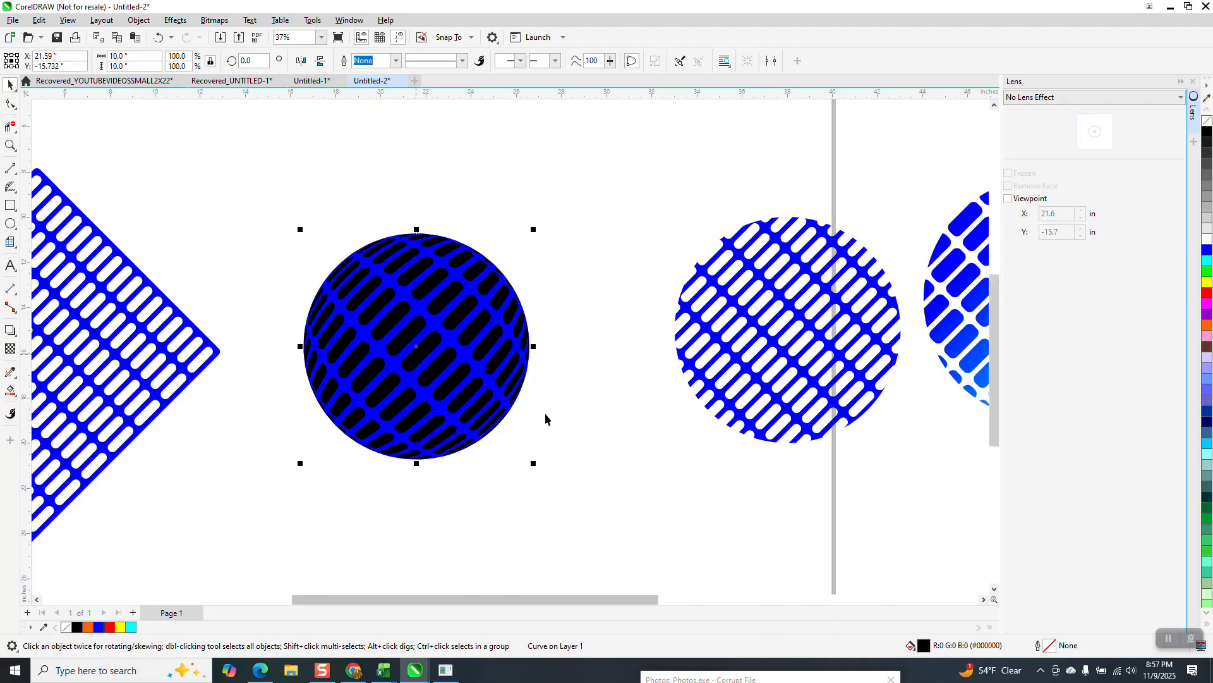
click(15, 396)
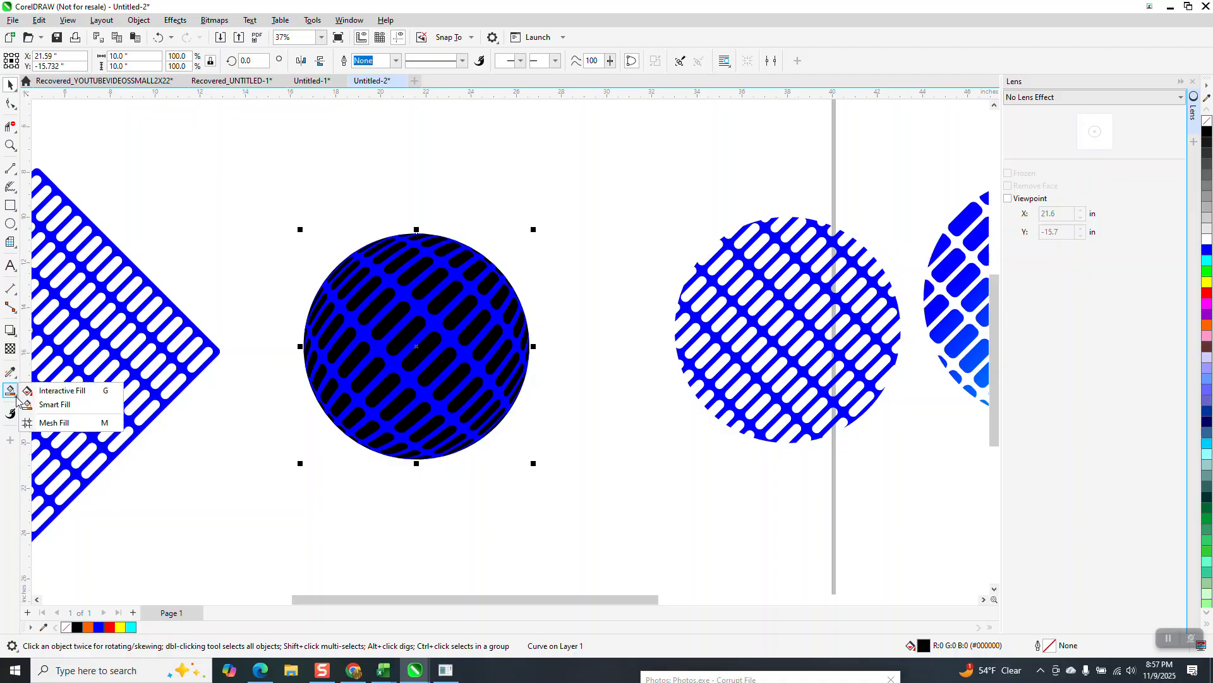
click(56, 391)
drag(403, 341, 503, 344)
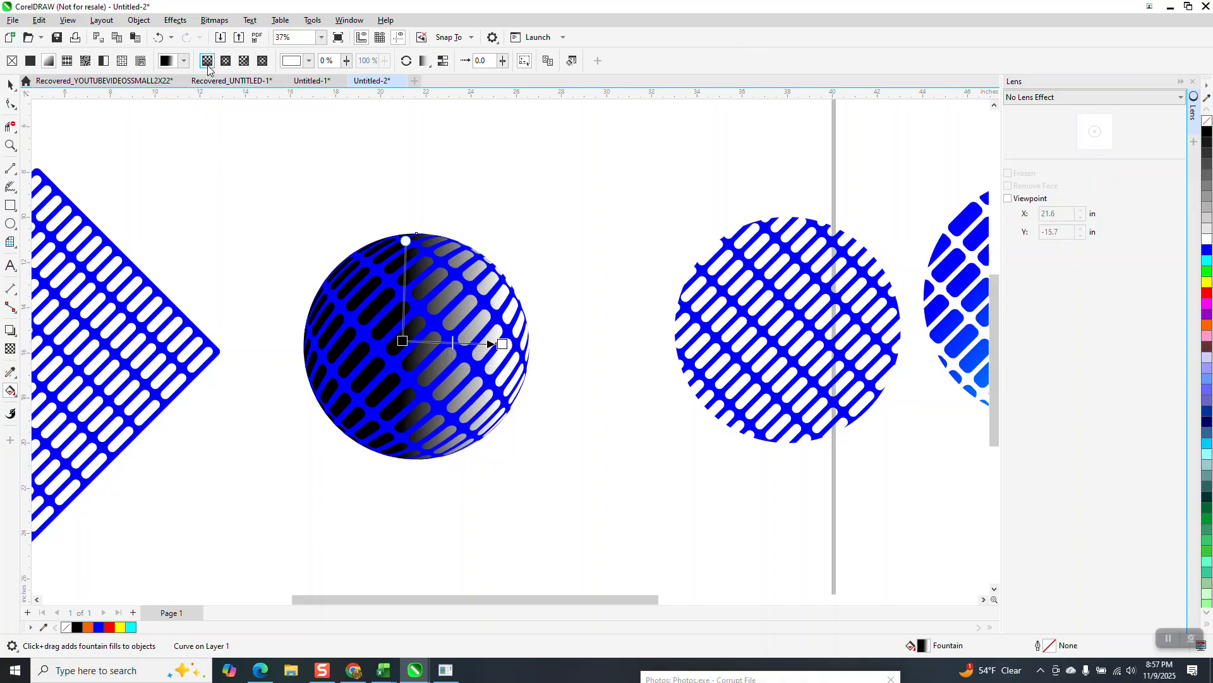
- Change the circle's fountain fill to elliptical and center its white highlight on the middle of the sphere, fading to black outward
click(229, 64)
drag(453, 344, 416, 346)
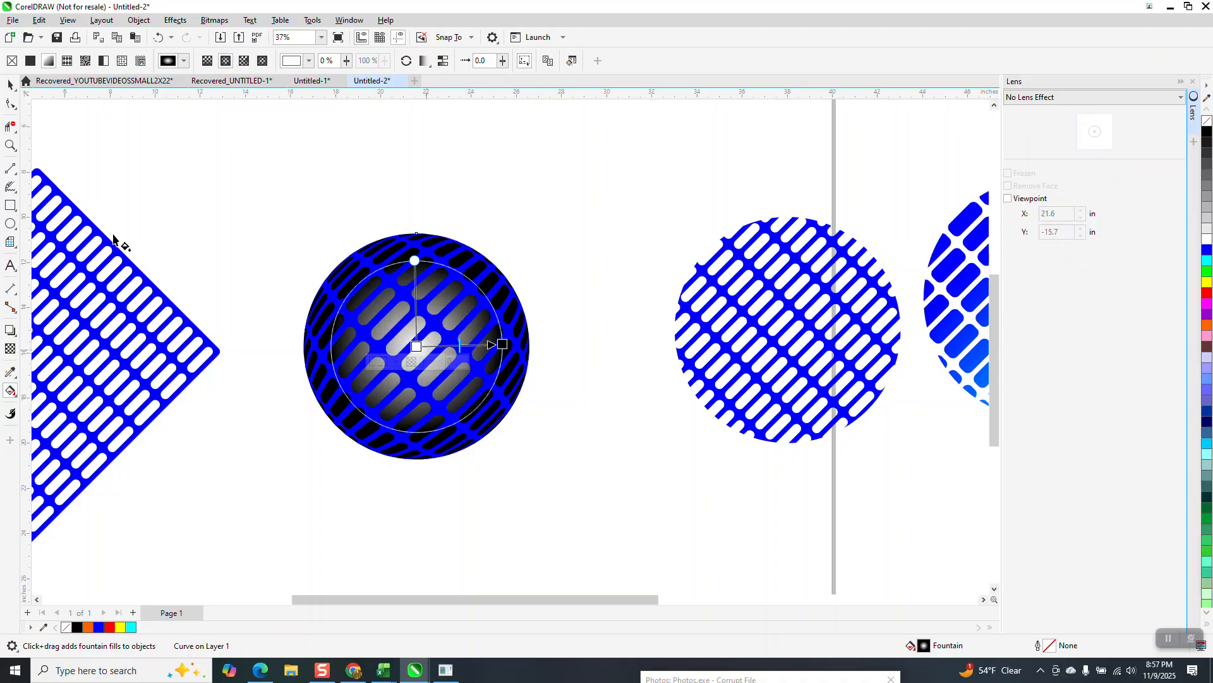
click(11, 85)
click(335, 260)
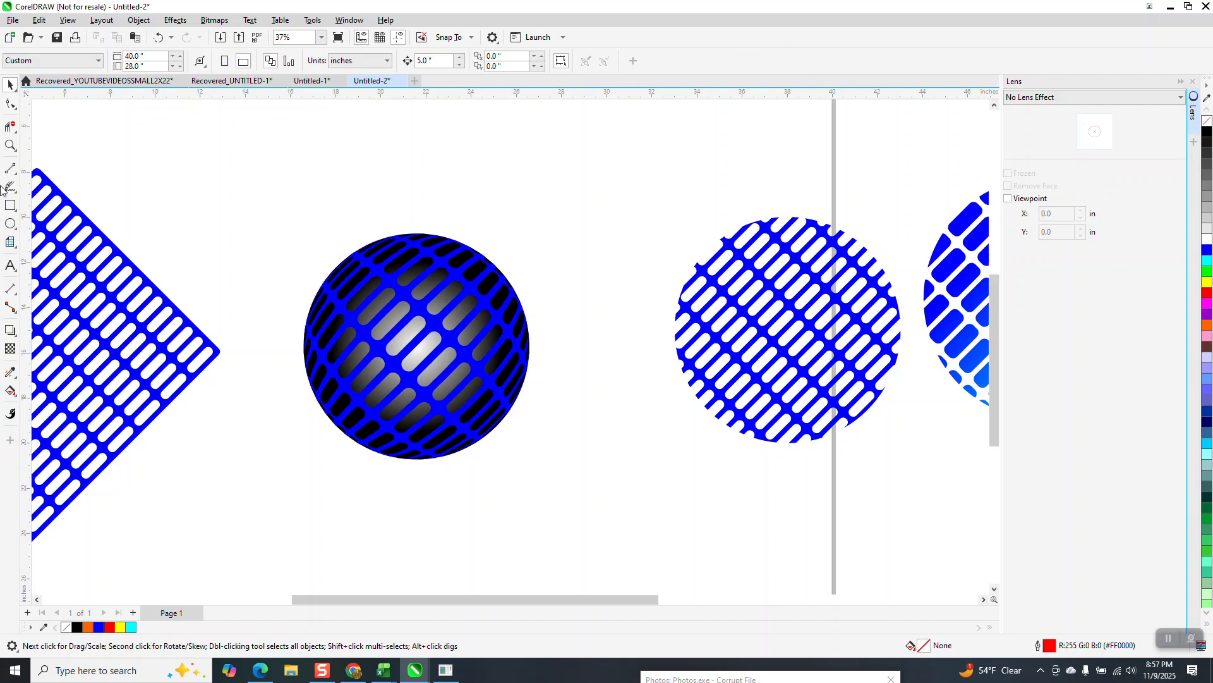
- Delete the rotated rectangular slot pattern and the flat circular slot mesh on either side of the shaded sphere
click(11, 148)
mouse_move(260, 225)
mouse_down()
mouse_move(400, 395)
mouse_move(610, 487)
mouse_up()
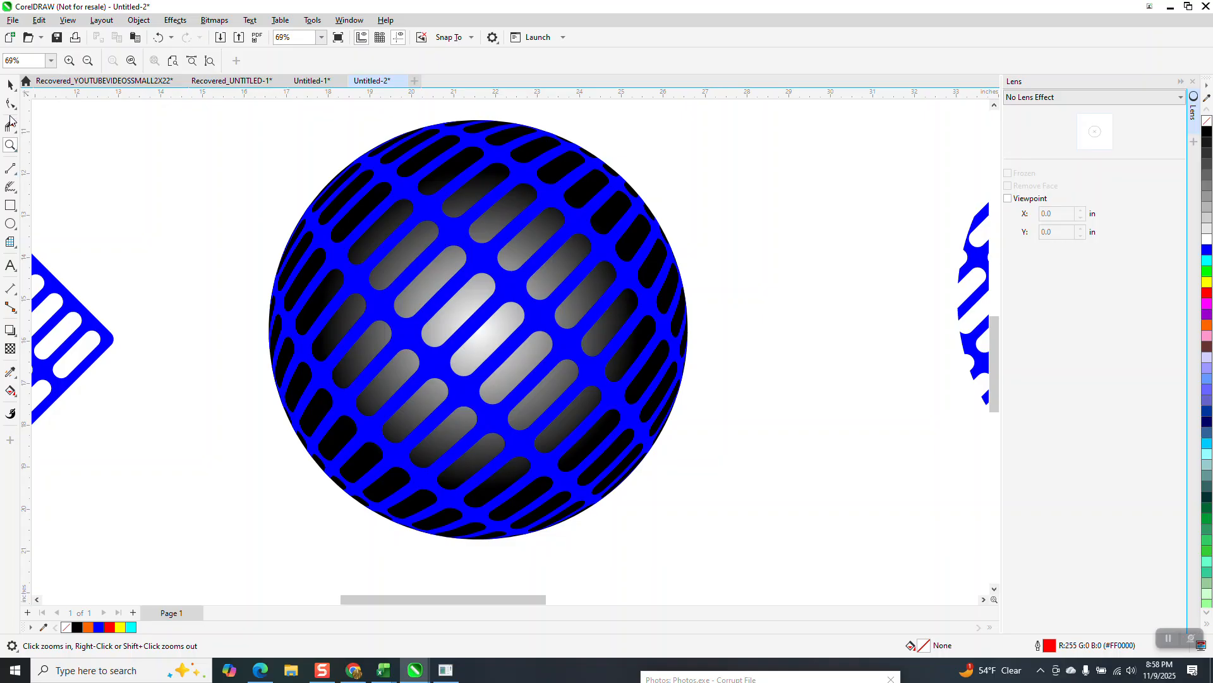
click(10, 84)
scroll(528, 370, down, 1)
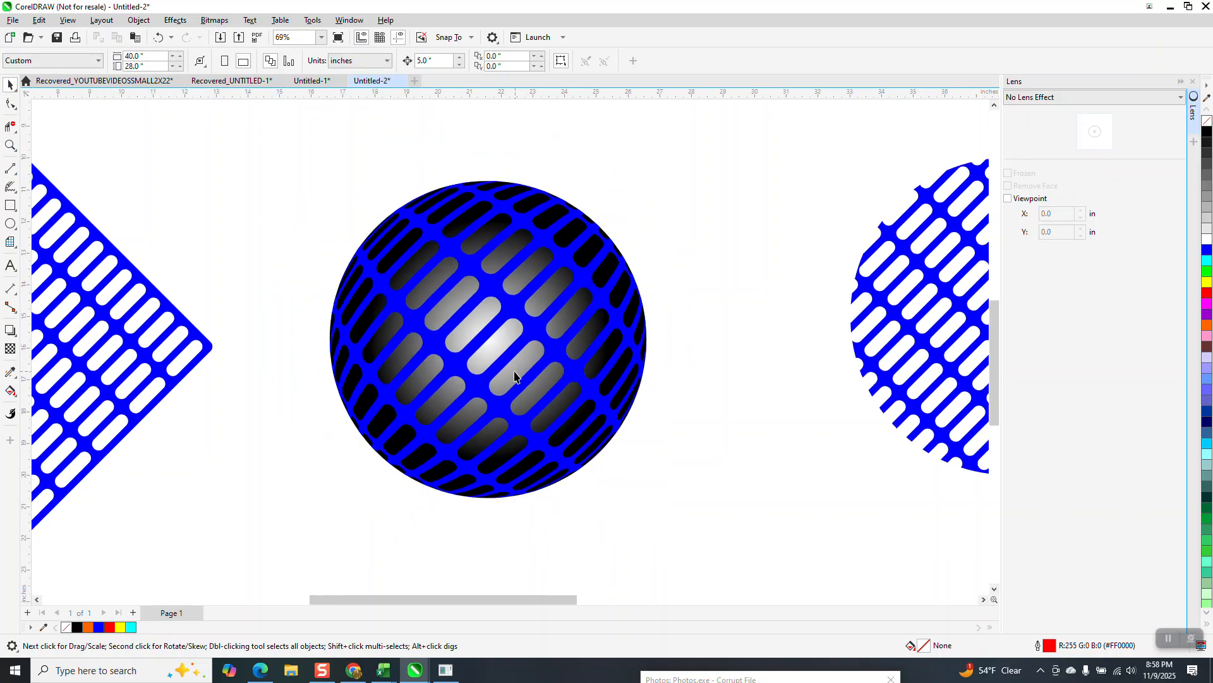
scroll(513, 377, down, 1)
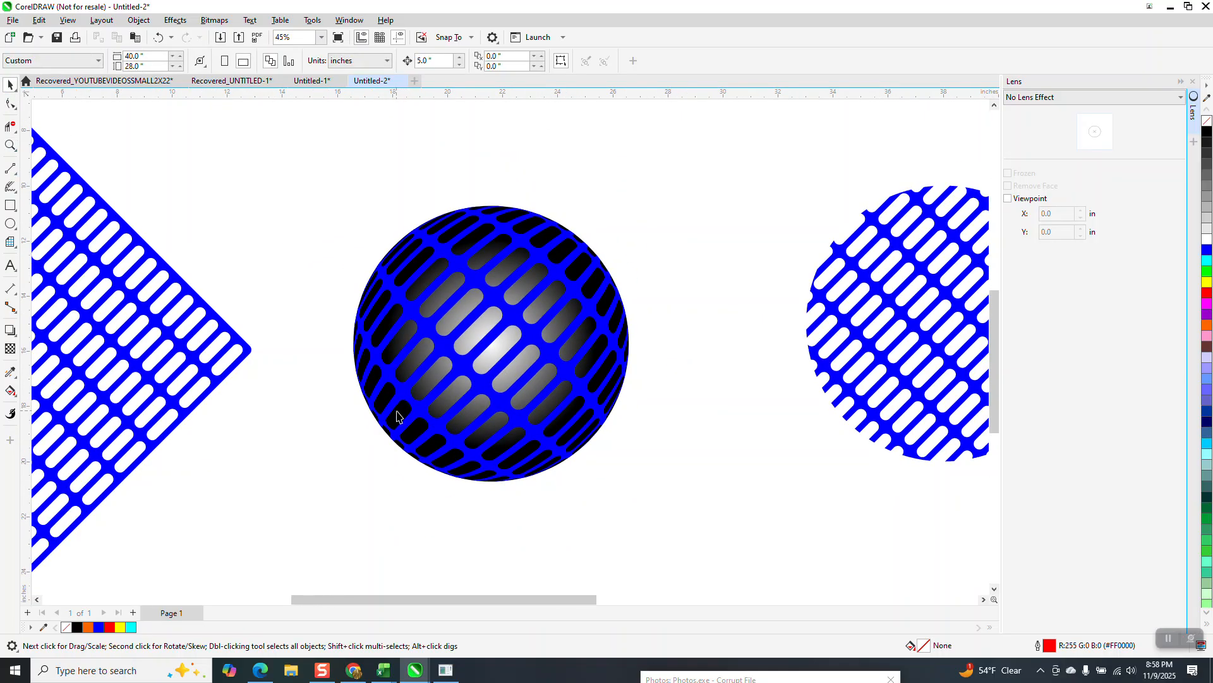
scroll(440, 430, down, 2)
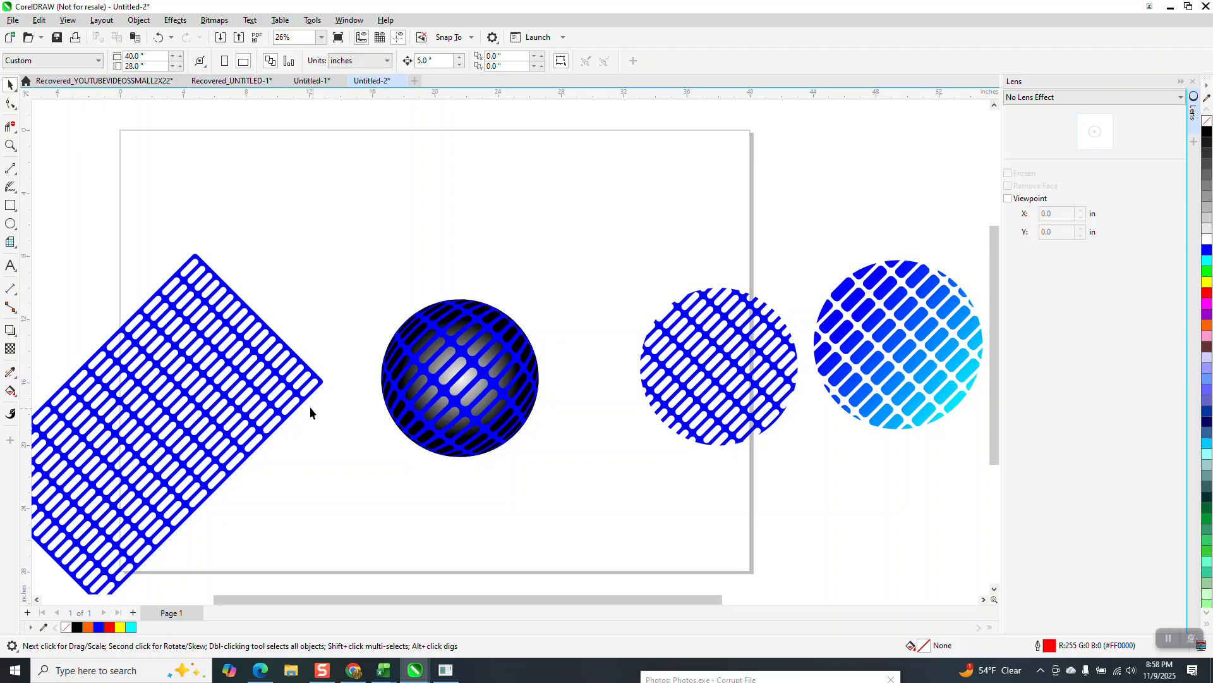
click(302, 402)
key(Delete)
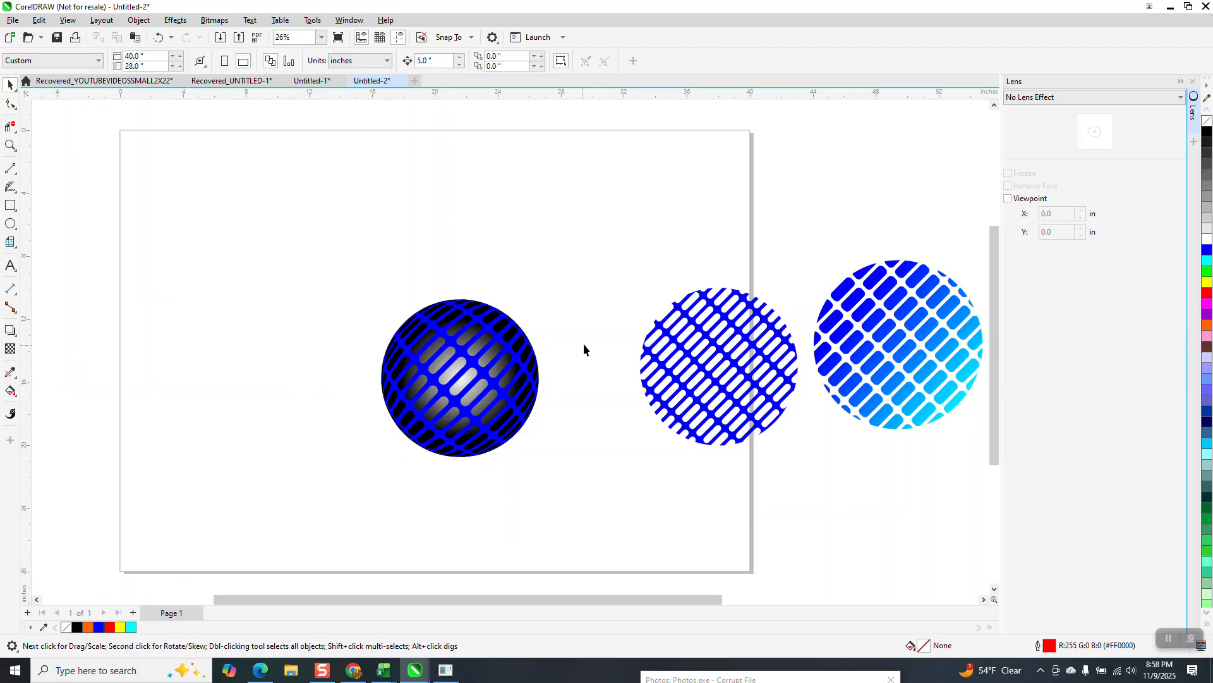
scroll(626, 319, down, 1)
click(665, 329)
key(Delete)
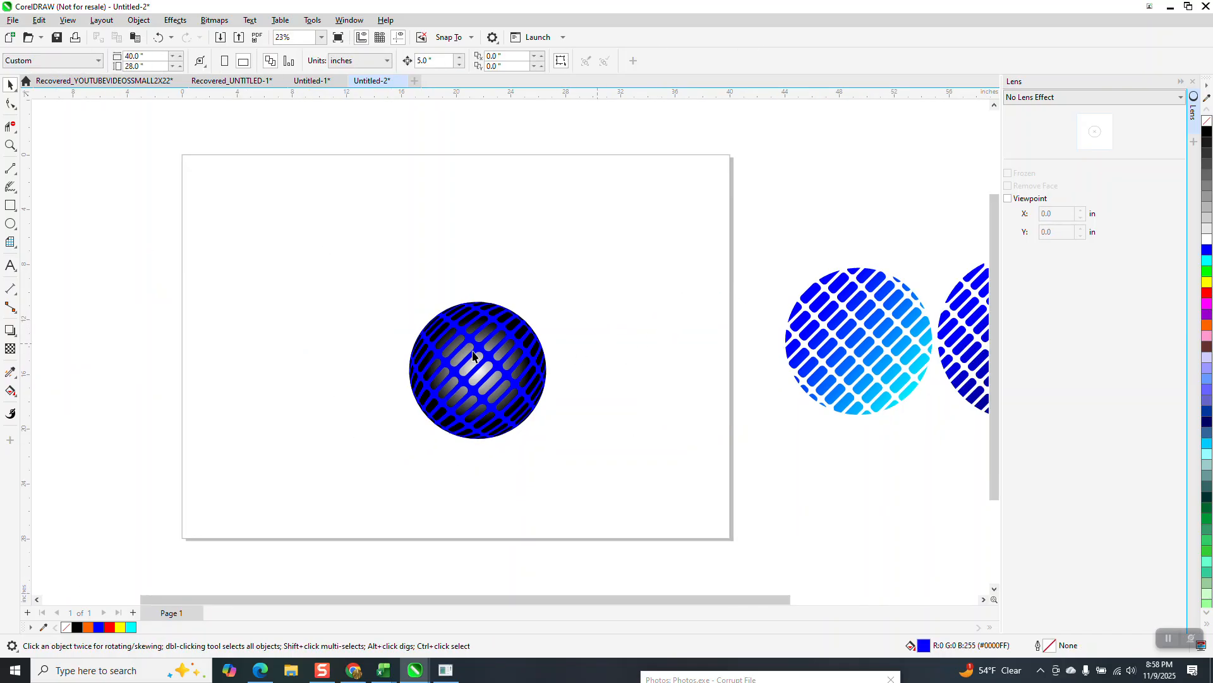
- Select the Fish Eye mesh on the page together with the gradient-filled circle behind it
scroll(415, 294, down, 3)
drag(629, 434, 629, 433)
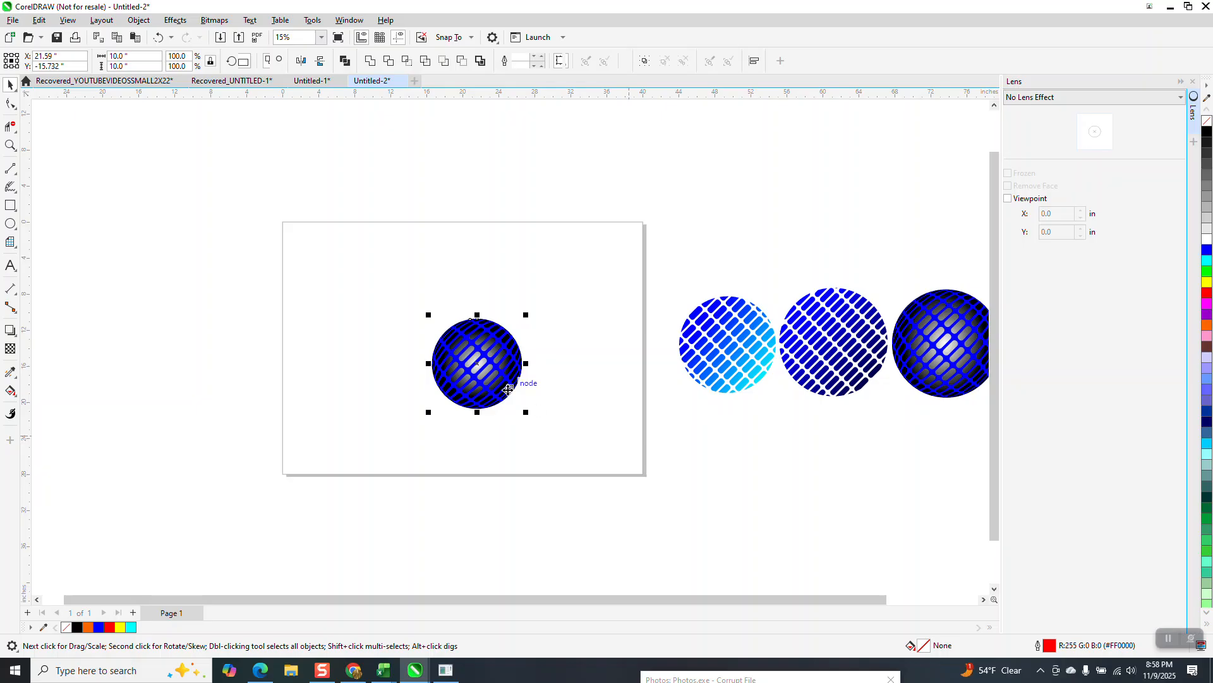
click(482, 371)
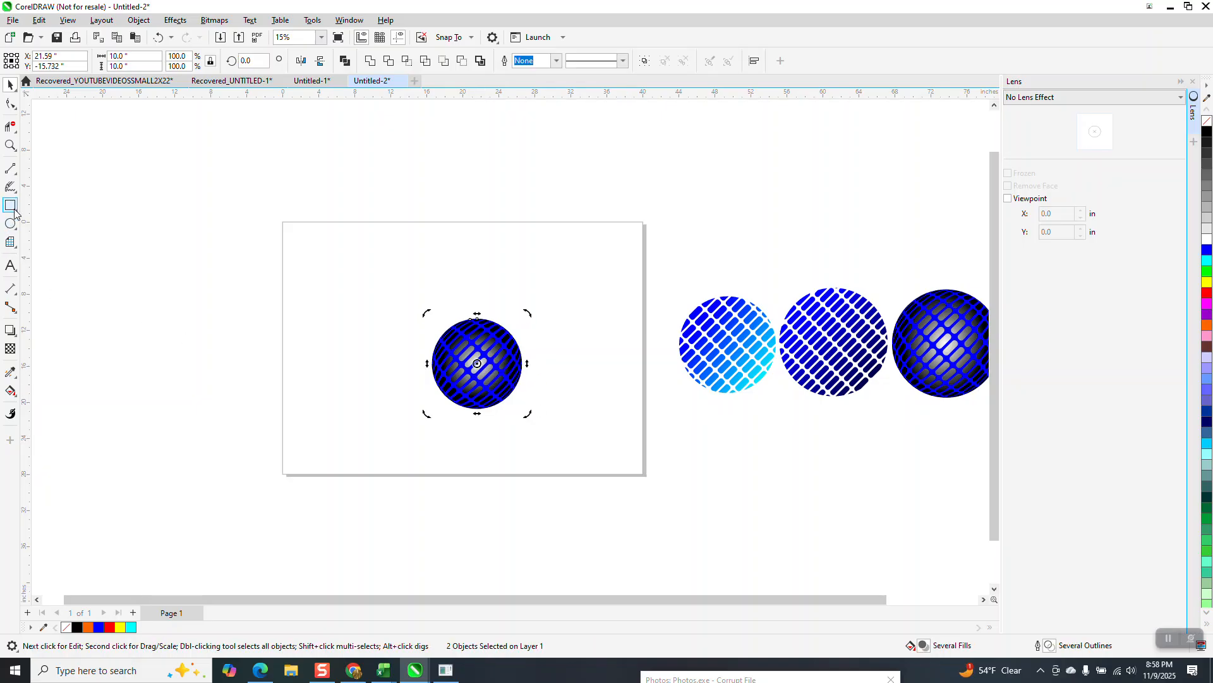
click(10, 145)
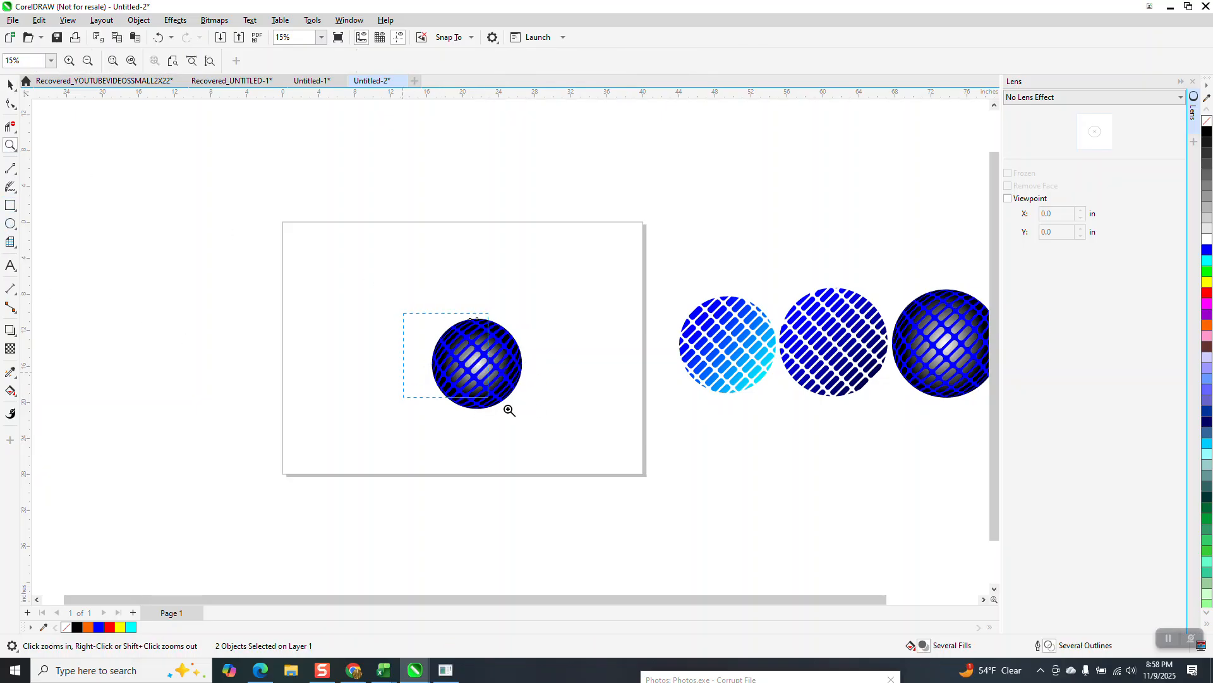